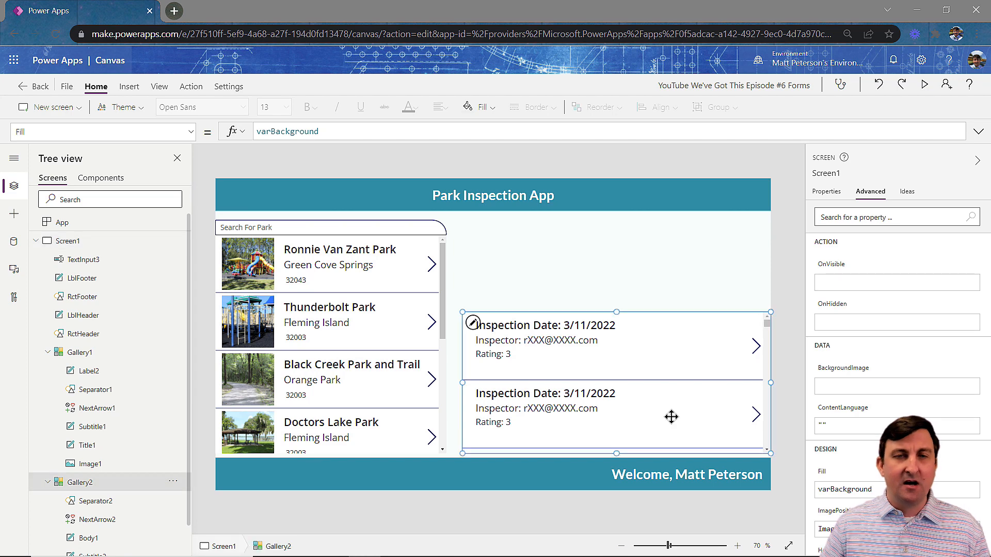
Inspect the Items formula and general properties of the inspection gallery
{"action": "scroll", "coordinate": [61, 447], "scroll_direction": "down", "scroll_amount": 1}
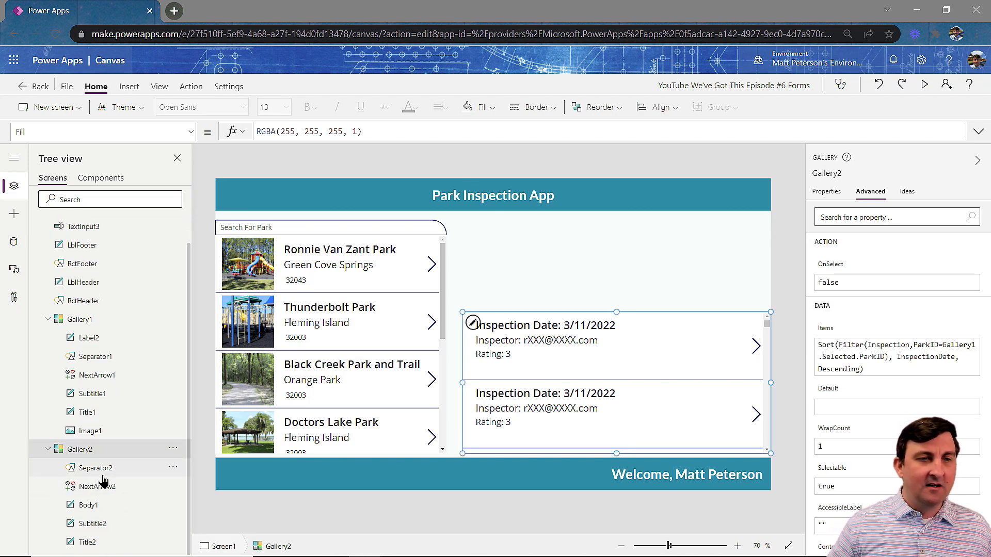
{"action": "left_click", "coordinate": [191, 133]}
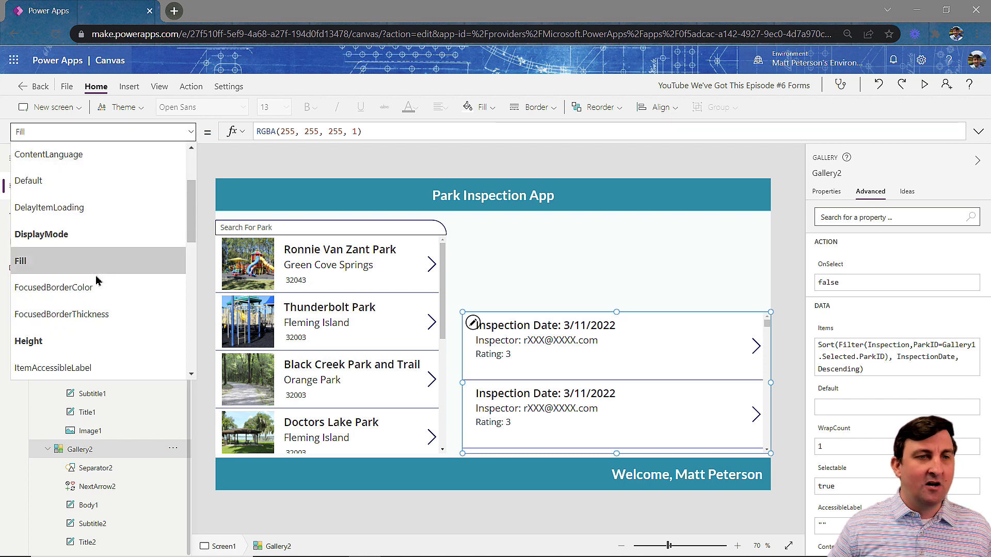
{"action": "scroll", "coordinate": [66, 263], "scroll_direction": "down", "scroll_amount": 3}
{"action": "left_click", "coordinate": [58, 264]}
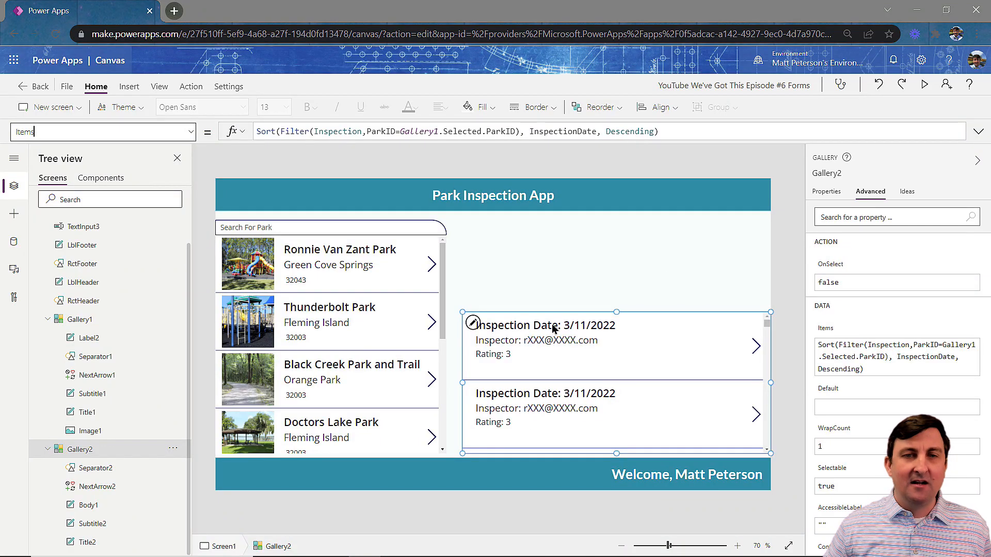
{"action": "left_click", "coordinate": [826, 193]}
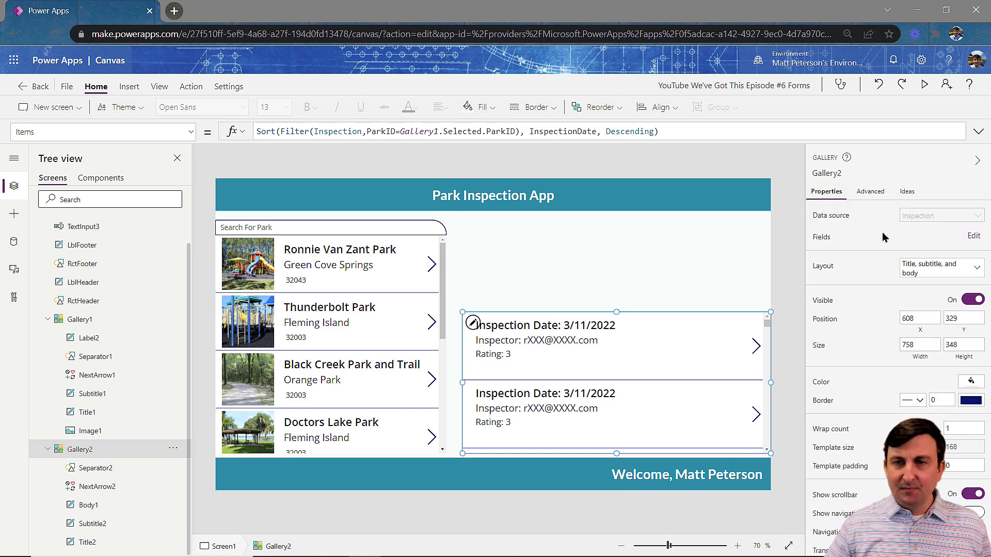
Inspect the text formulas of the date, inspector and rating labels in the first inspection gallery entry
{"action": "left_click", "coordinate": [559, 327]}
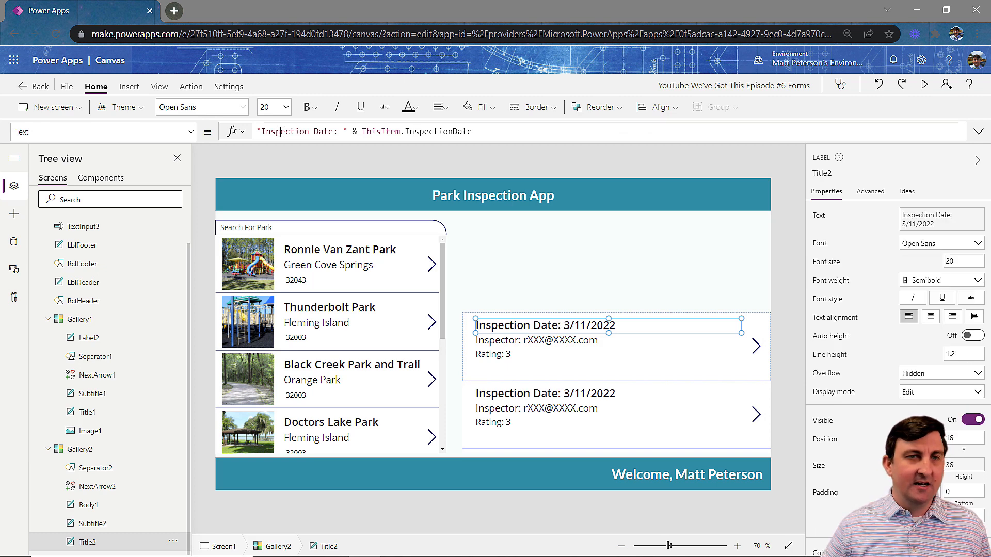
{"action": "left_click", "coordinate": [548, 345]}
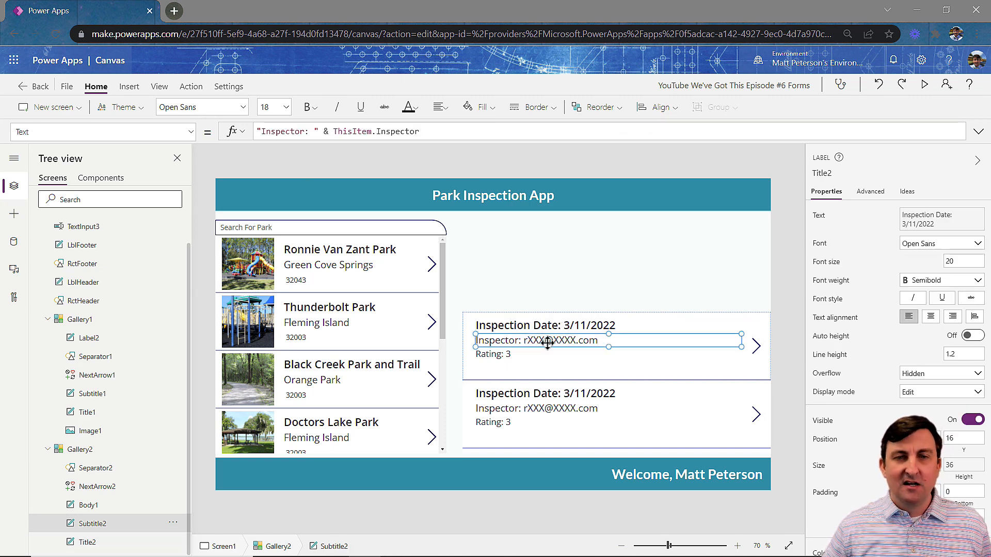
{"action": "left_click", "coordinate": [505, 354]}
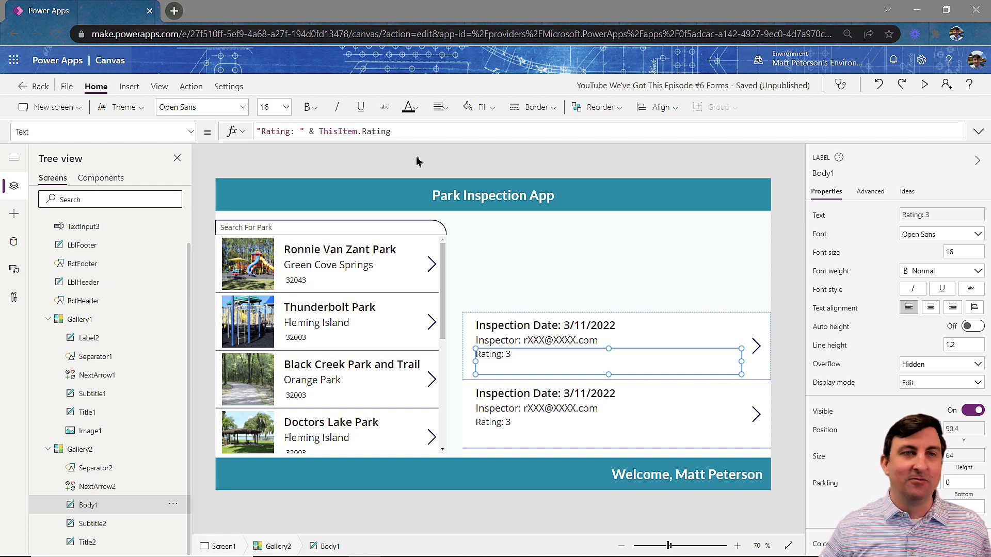
Insert an edit form on Screen1
{"action": "left_click", "coordinate": [129, 87]}
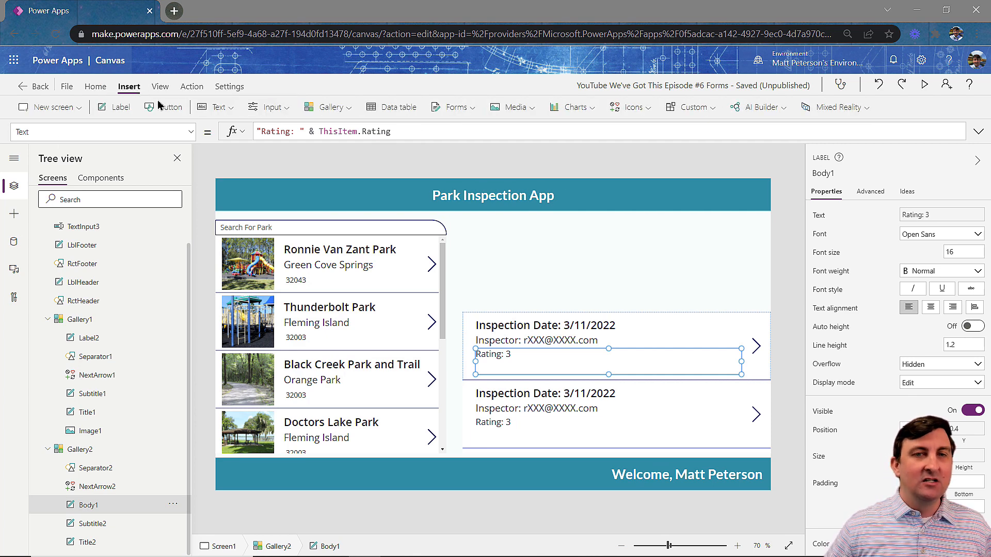
{"action": "left_click", "coordinate": [556, 254]}
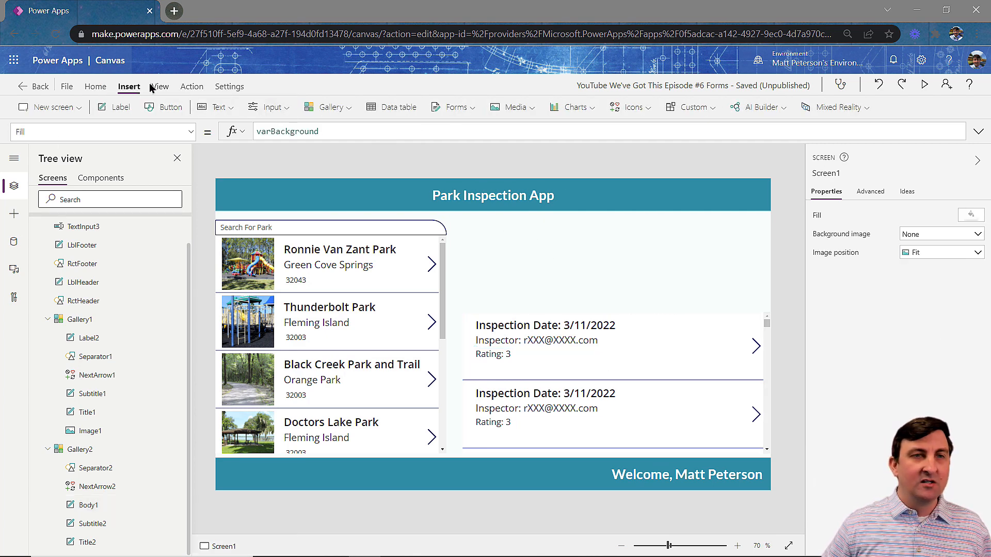
{"action": "left_click", "coordinate": [471, 109]}
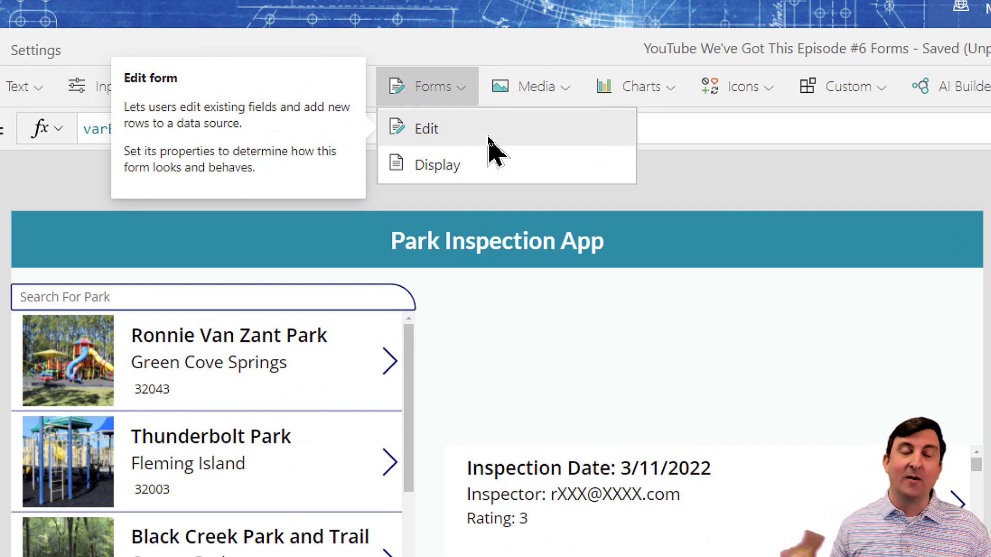
{"action": "left_click", "coordinate": [488, 138]}
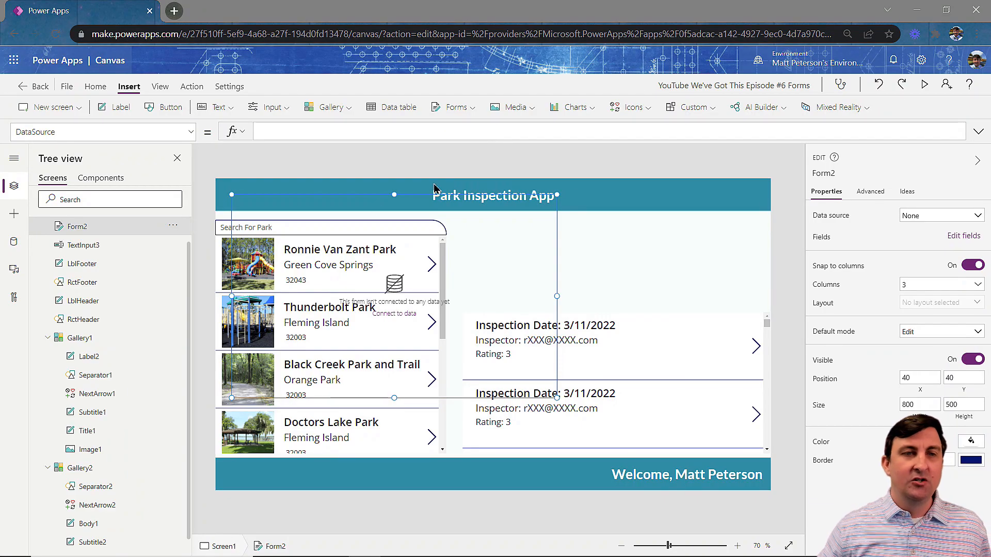
Fit the form into the blank area above the inspection gallery, about 773 by 208, and connect it to the Inspection data source
{"action": "left_click_drag", "start_coordinate": [232, 198], "coordinate": [418, 225]}
{"action": "left_click_drag", "start_coordinate": [555, 398], "coordinate": [770, 305]}
{"action": "left_click_drag", "start_coordinate": [418, 226], "coordinate": [456, 221]}
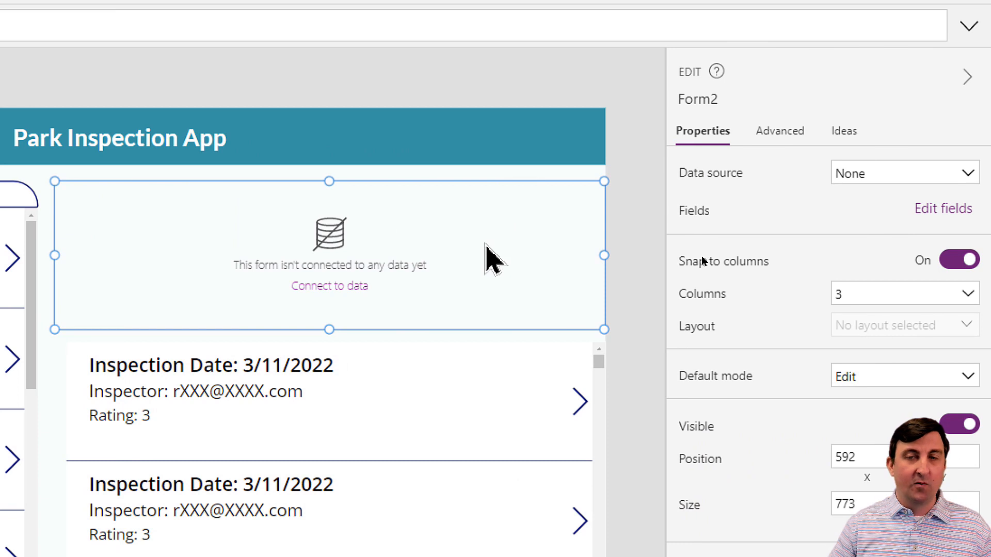
{"action": "left_click", "coordinate": [962, 178]}
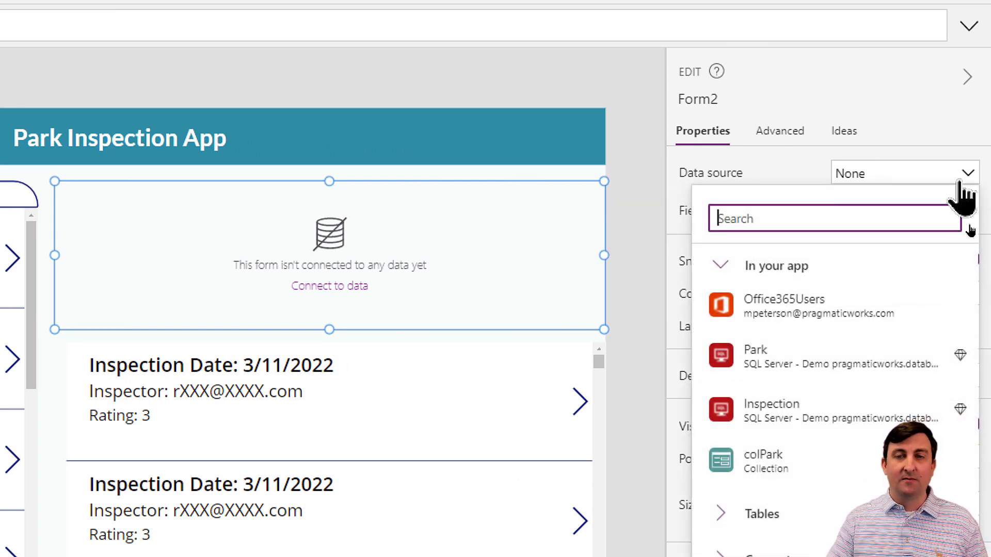
{"action": "left_click", "coordinate": [795, 429]}
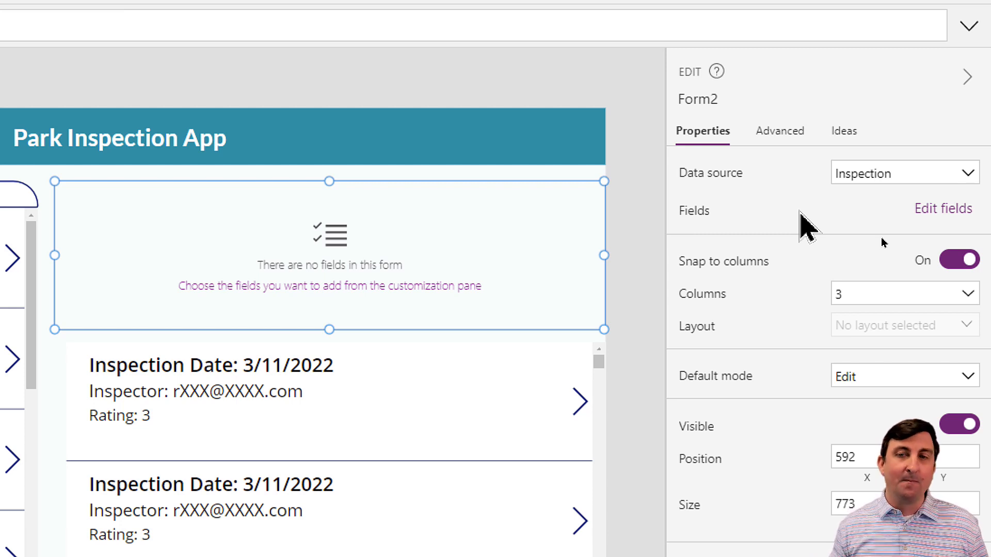
Add the Comments, InspectionDate, Inspector, Rating and ParkID fields to the form
{"action": "left_click", "coordinate": [944, 209]}
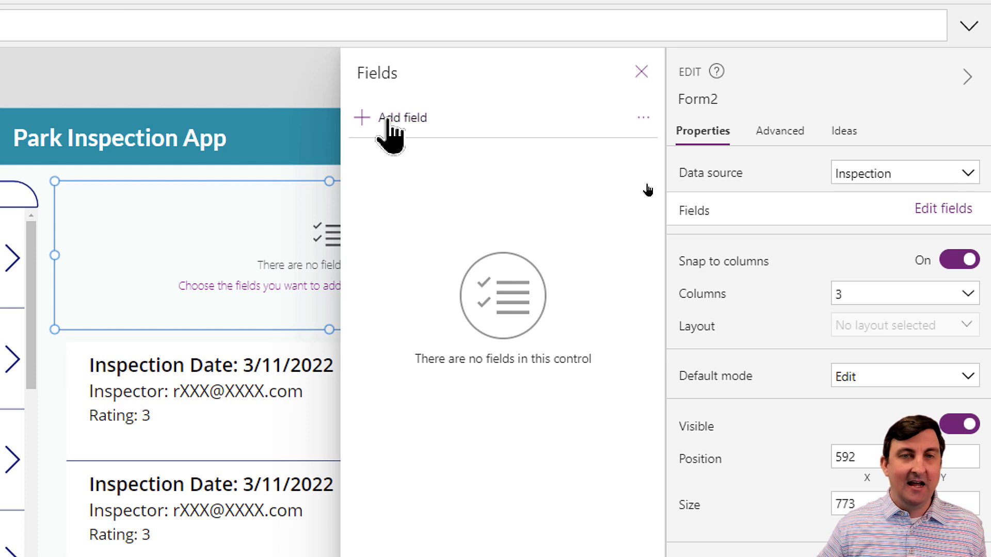
{"action": "left_click", "coordinate": [389, 119]}
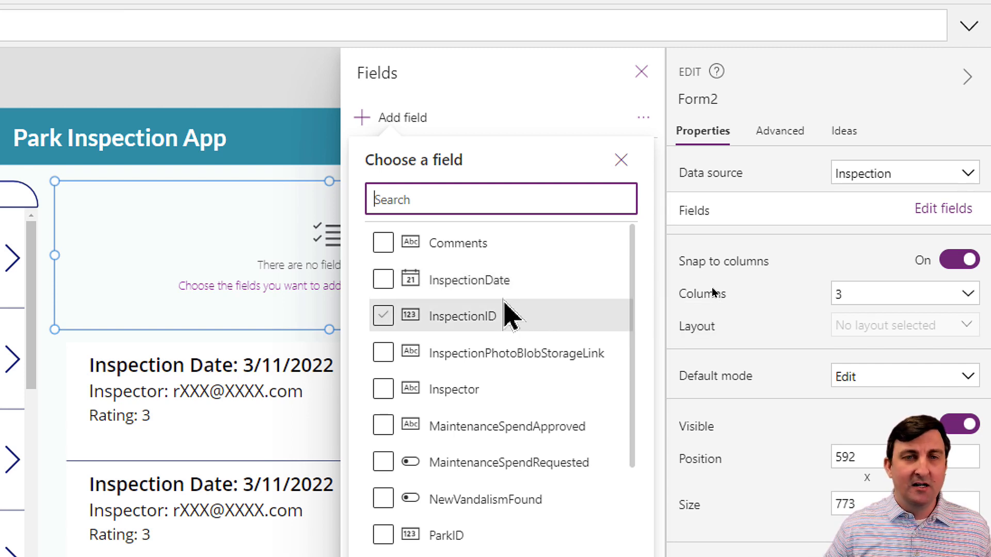
{"action": "left_click", "coordinate": [383, 242]}
{"action": "left_click", "coordinate": [384, 288]}
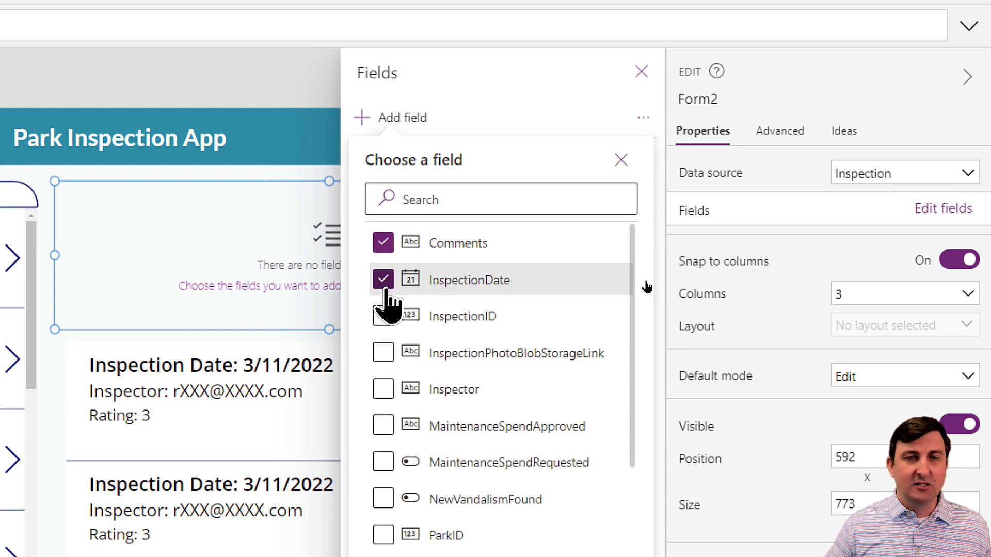
{"action": "left_click", "coordinate": [383, 391]}
{"action": "scroll", "coordinate": [385, 397], "scroll_direction": "down", "scroll_amount": 3}
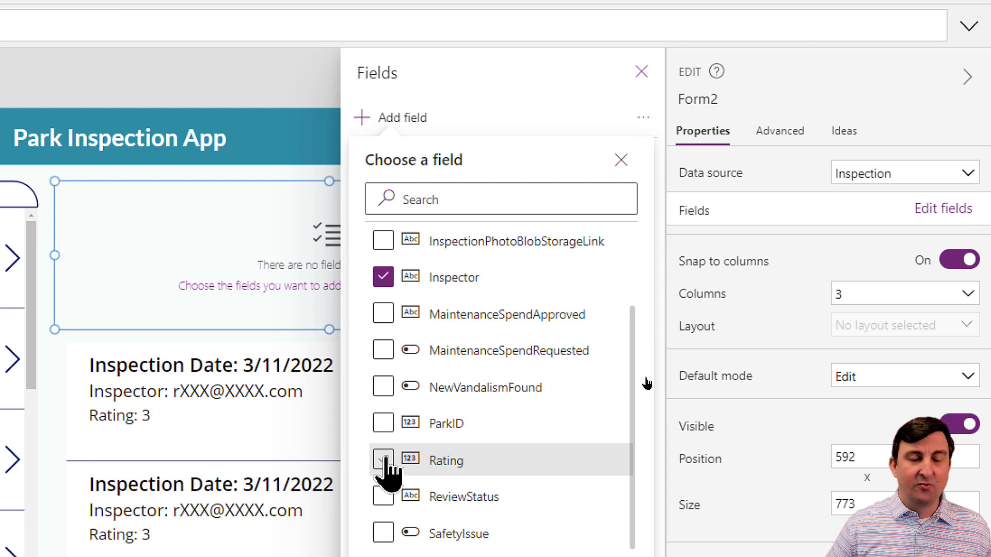
{"action": "left_click", "coordinate": [383, 461]}
{"action": "scroll", "coordinate": [549, 428], "scroll_direction": "up", "scroll_amount": 3}
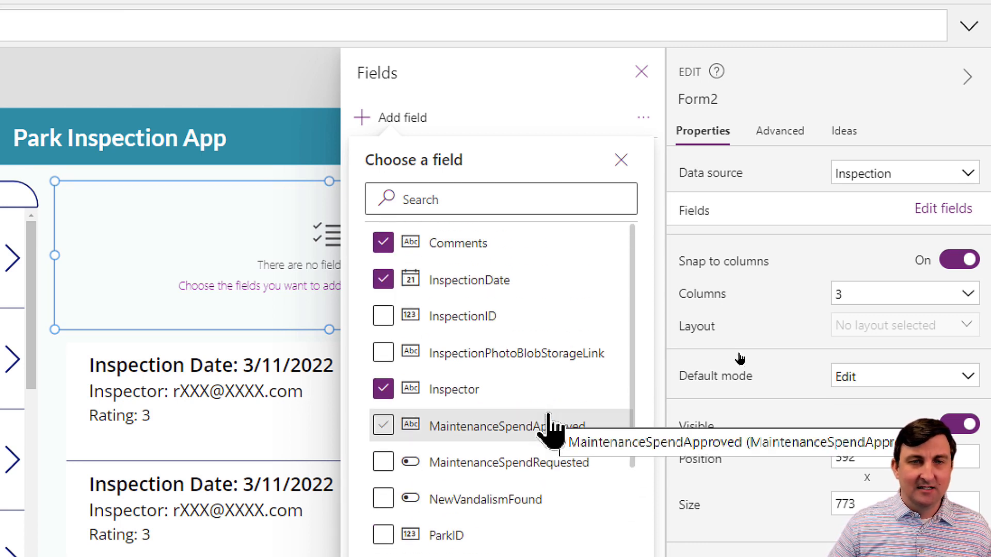
{"action": "scroll", "coordinate": [506, 319], "scroll_direction": "down", "scroll_amount": 1}
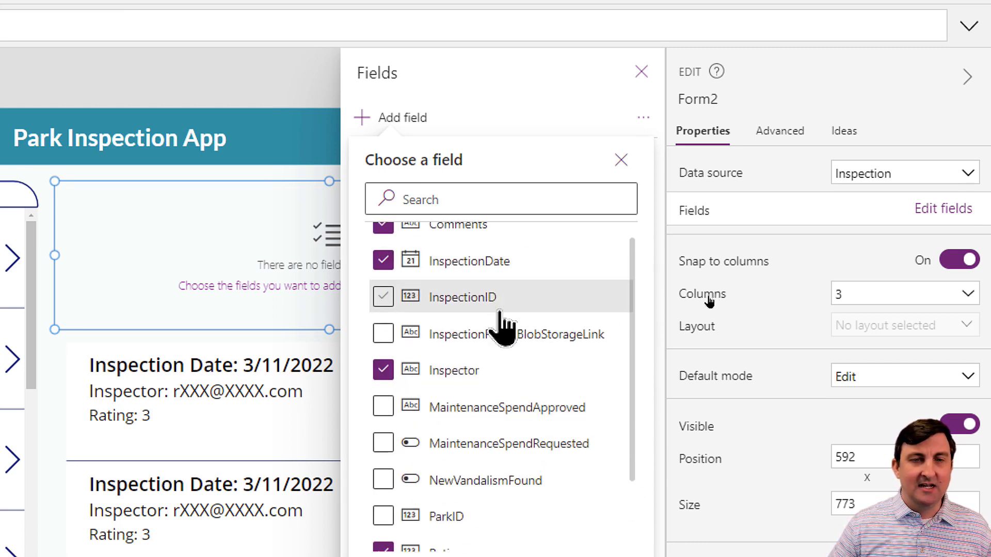
{"action": "scroll", "coordinate": [503, 325], "scroll_direction": "down", "scroll_amount": 2}
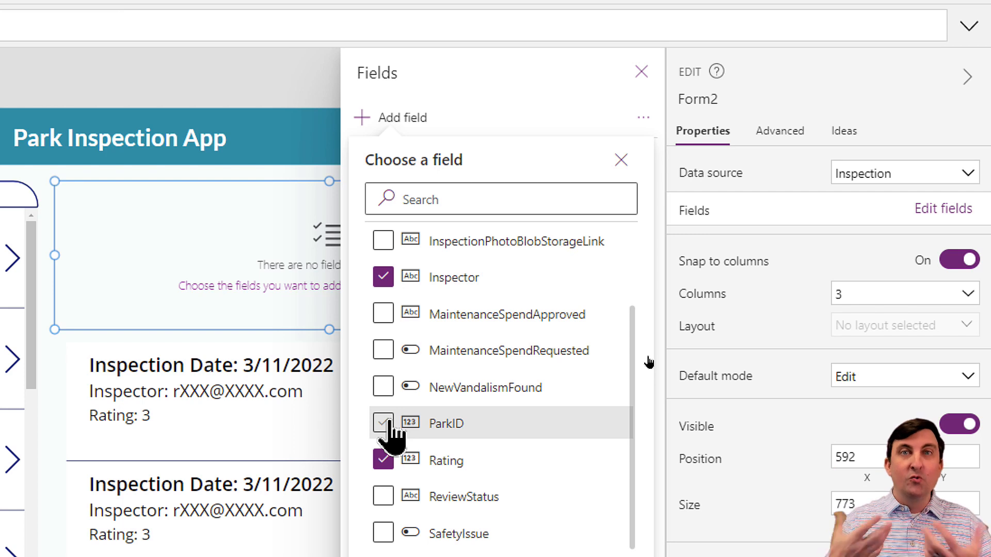
{"action": "left_click", "coordinate": [383, 423]}
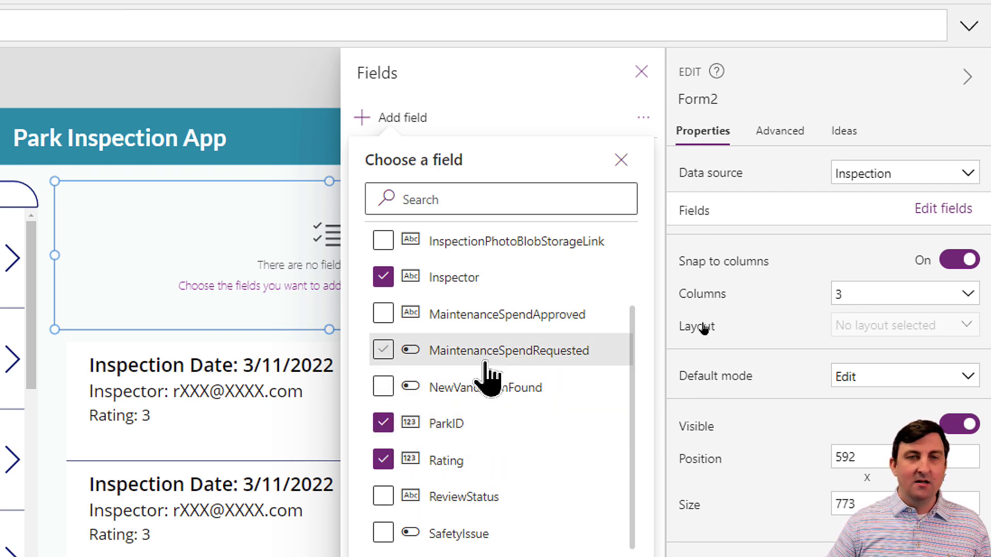
{"action": "scroll", "coordinate": [487, 365], "scroll_direction": "up", "scroll_amount": 3}
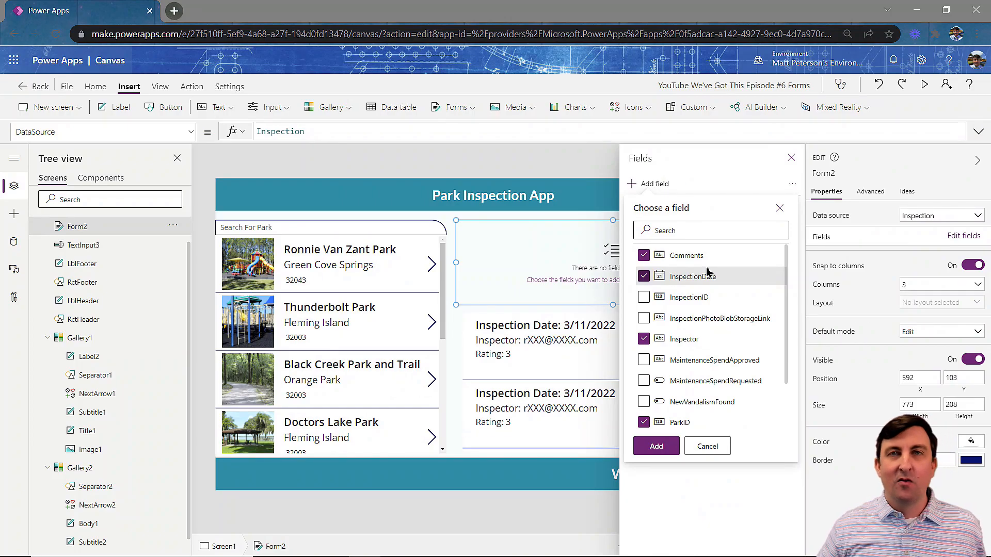
{"action": "left_click", "coordinate": [661, 447]}
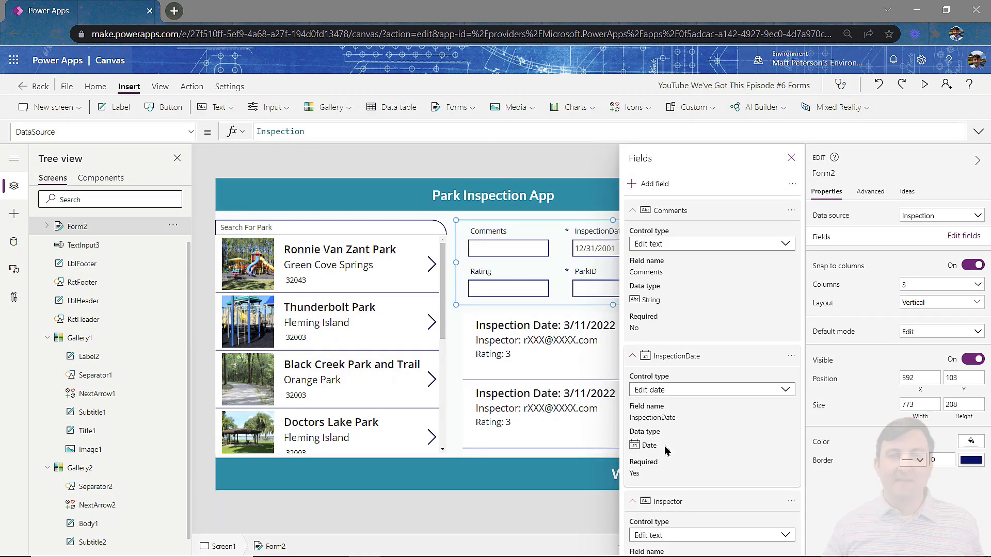
Collapse the details of all five form fields in the field list
{"action": "left_click", "coordinate": [634, 212]}
{"action": "left_click", "coordinate": [634, 236]}
{"action": "left_click", "coordinate": [634, 260]}
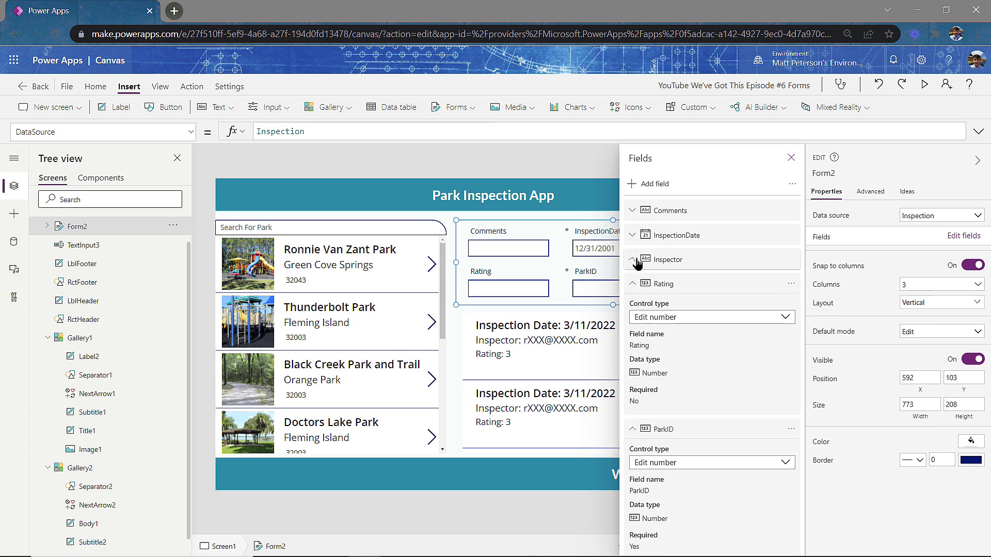
{"action": "left_click", "coordinate": [633, 285]}
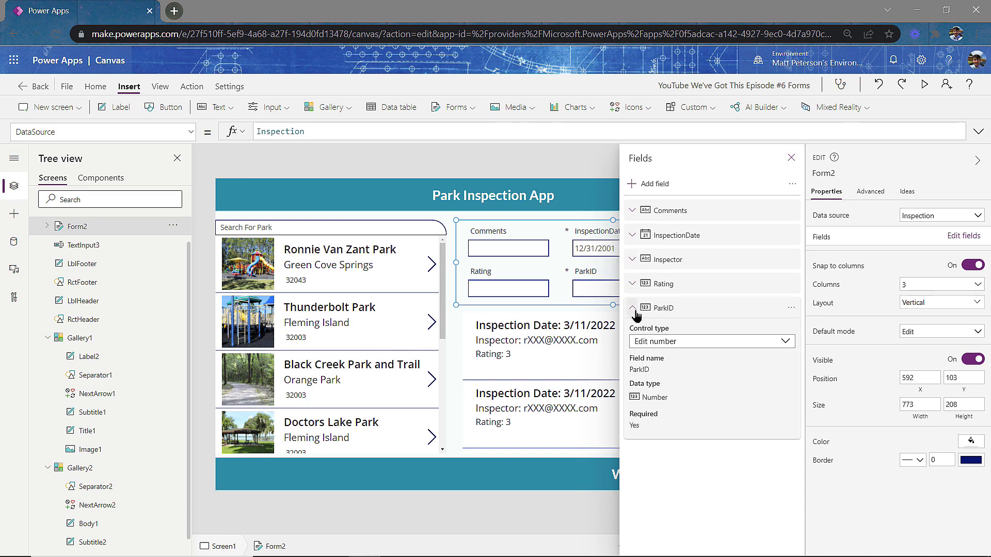
{"action": "left_click", "coordinate": [634, 308]}
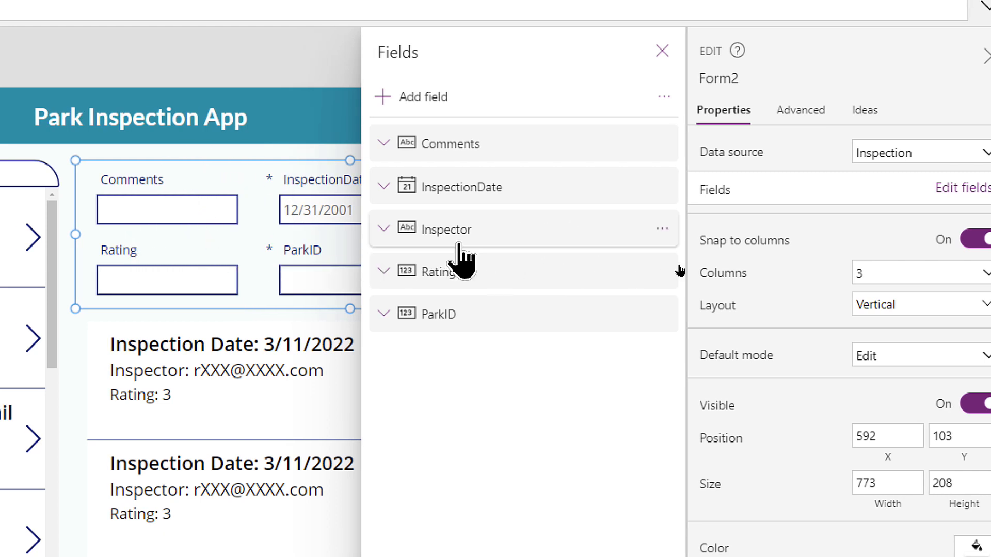
Reorder the form fields so that Inspector comes first and Comments comes last
{"action": "left_click_drag", "start_coordinate": [449, 238], "coordinate": [458, 140]}
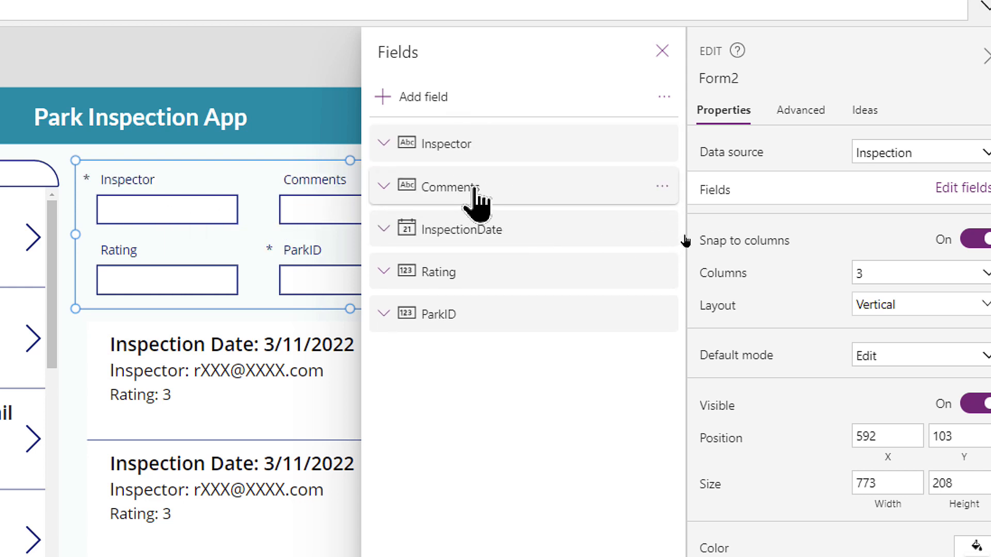
{"action": "left_click_drag", "start_coordinate": [475, 204], "coordinate": [481, 337]}
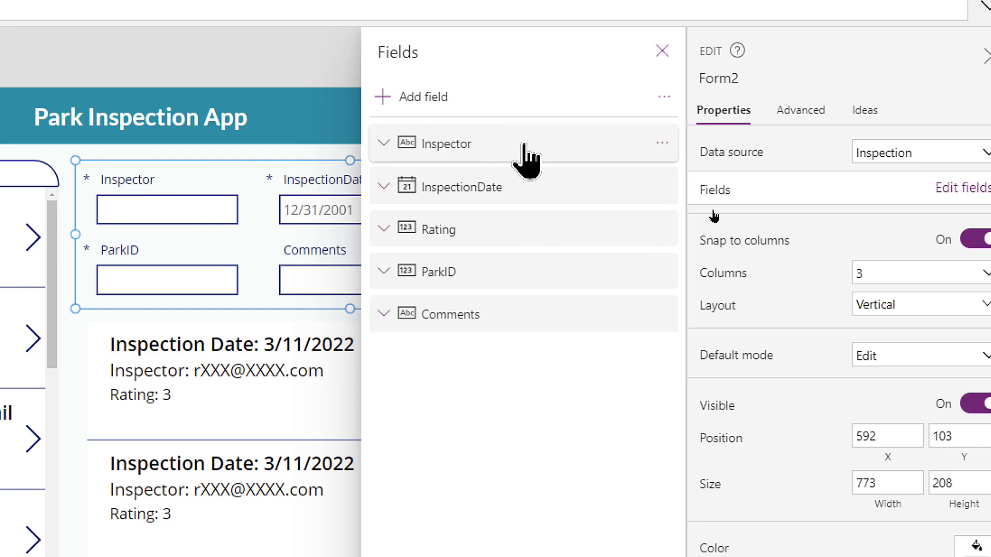
{"action": "left_click", "coordinate": [663, 145]}
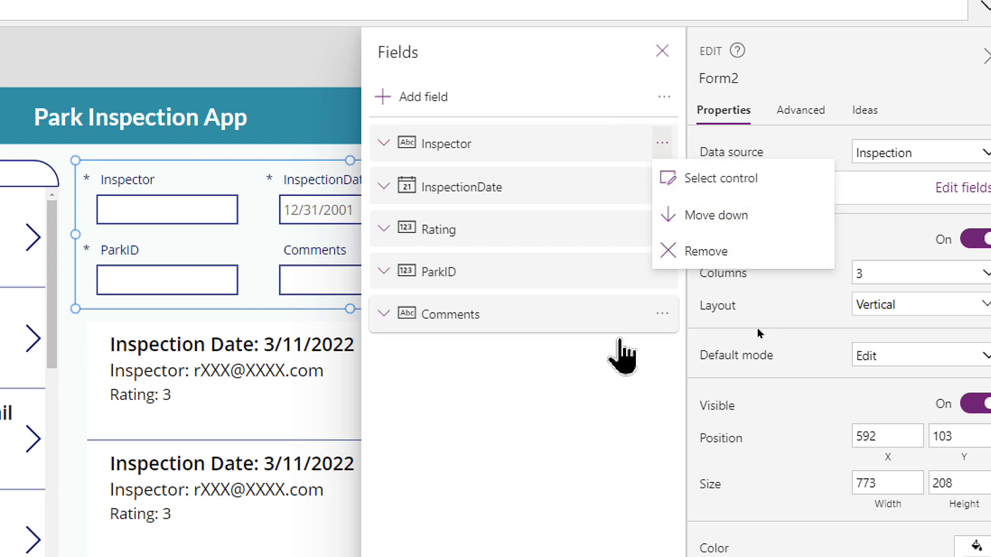
{"action": "left_click", "coordinate": [568, 356]}
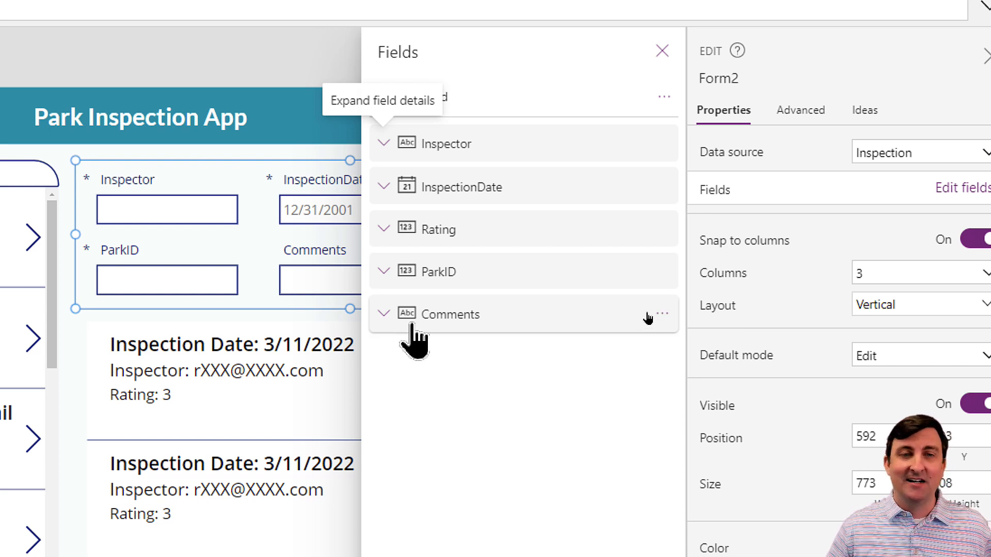
Change the Comments field's control type to Edit multi-line text
{"action": "left_click", "coordinate": [385, 314]}
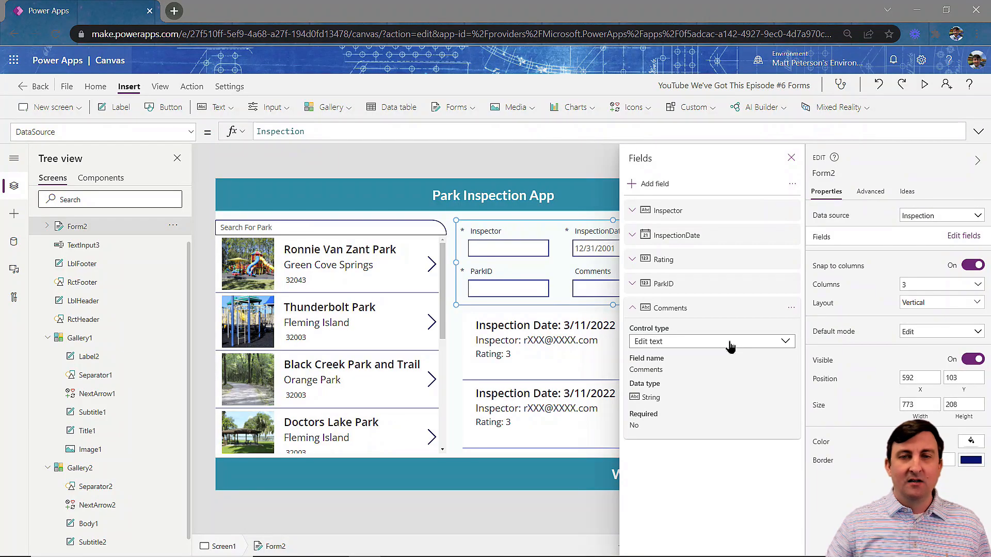
{"action": "left_click", "coordinate": [650, 376]}
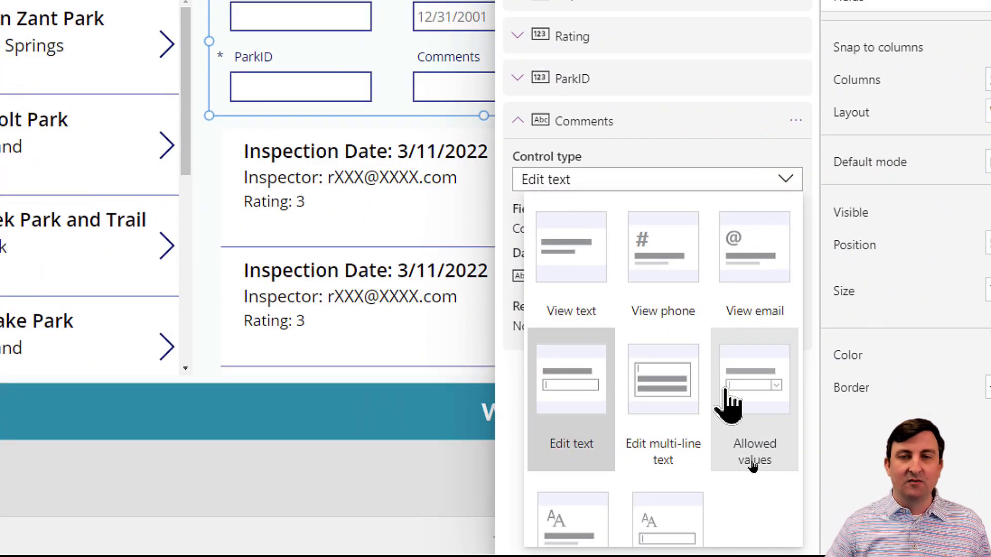
{"action": "scroll", "coordinate": [746, 474], "scroll_direction": "down", "scroll_amount": 2}
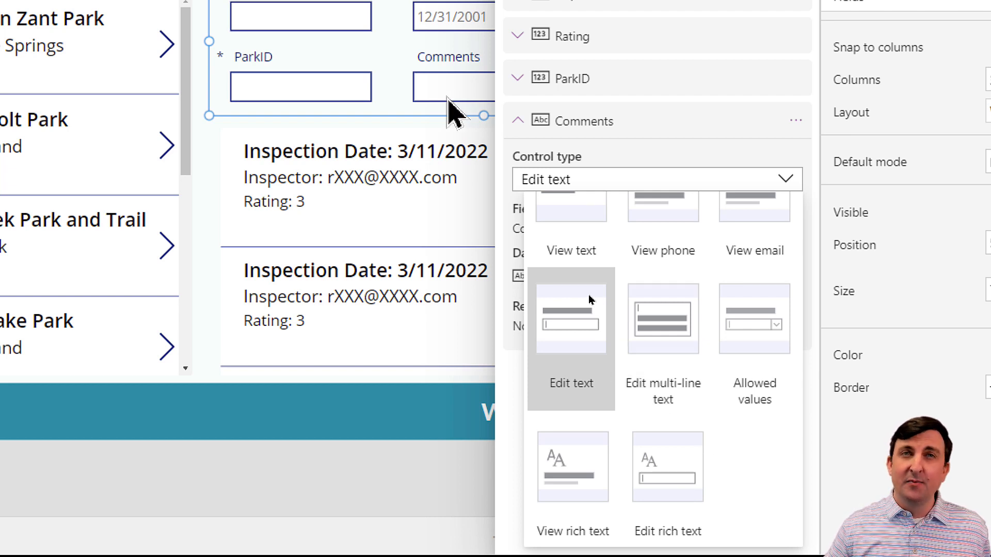
{"action": "left_click", "coordinate": [670, 357]}
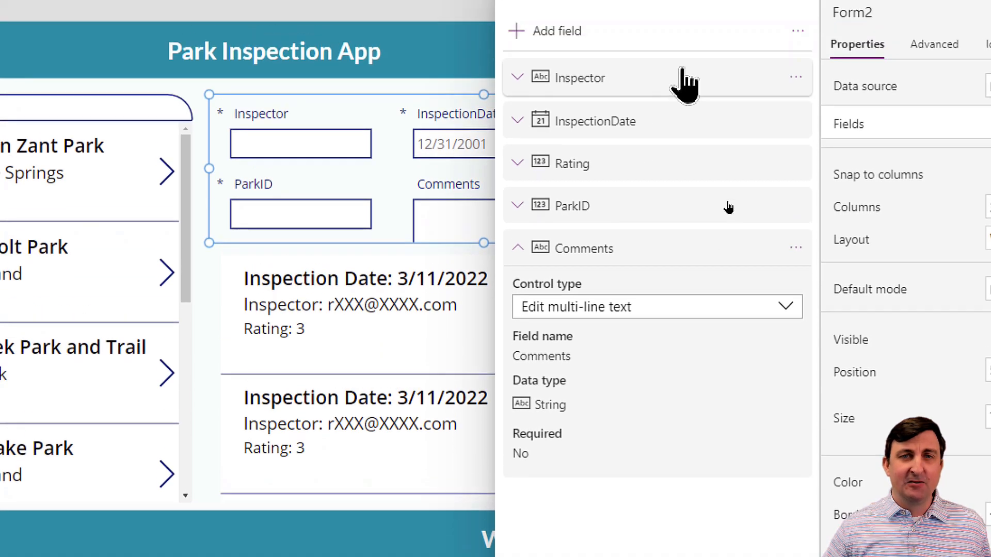
Change the Rating field's control type to Edit rating and close the form's field list
{"action": "left_click", "coordinate": [518, 175]}
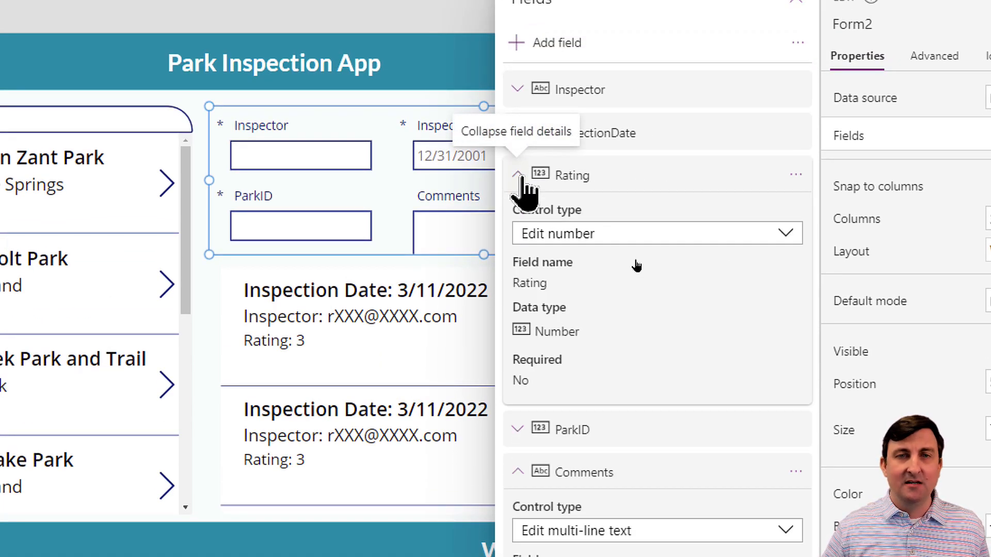
{"action": "left_click", "coordinate": [790, 234]}
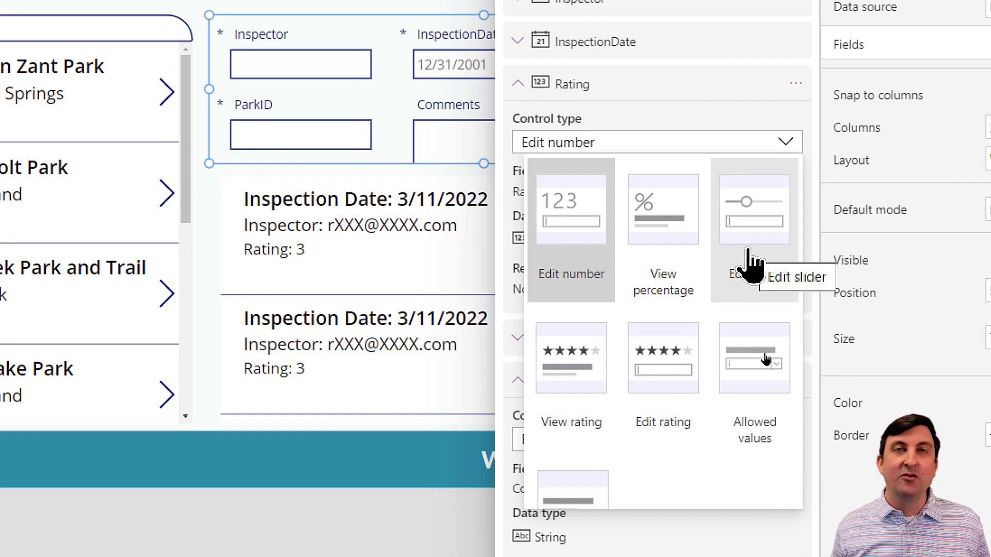
{"action": "left_click", "coordinate": [677, 359]}
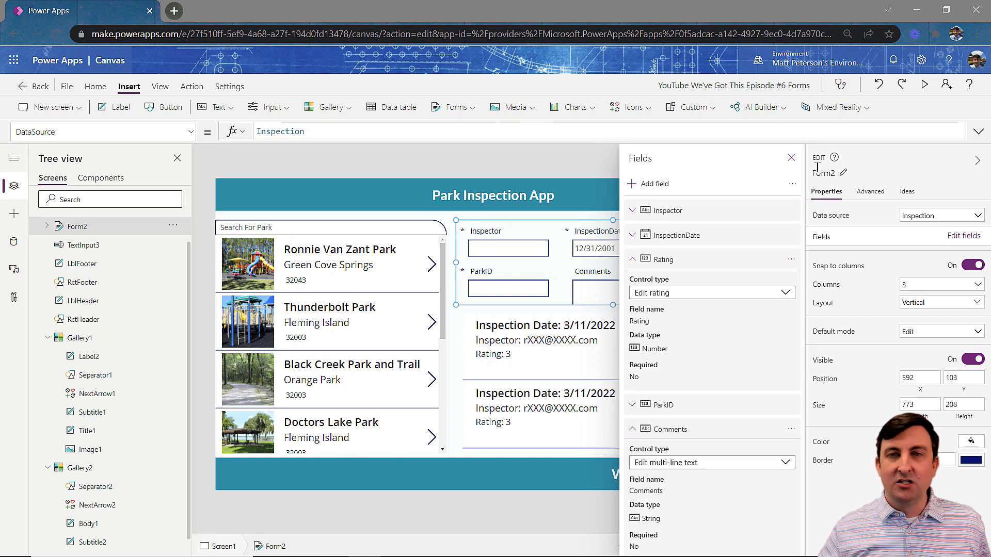
{"action": "left_click", "coordinate": [791, 157]}
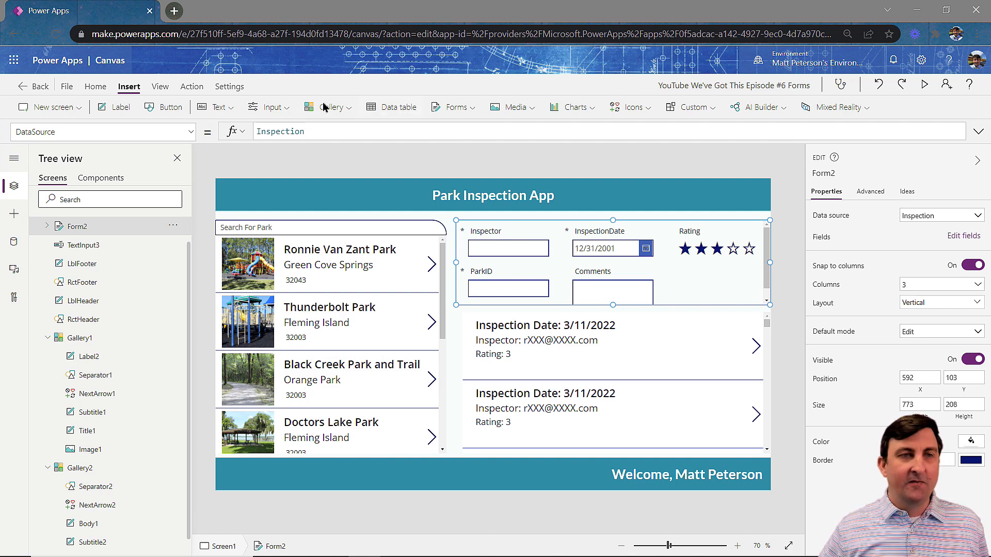
Set the inspection form's fill color to white
{"action": "left_click", "coordinate": [97, 88]}
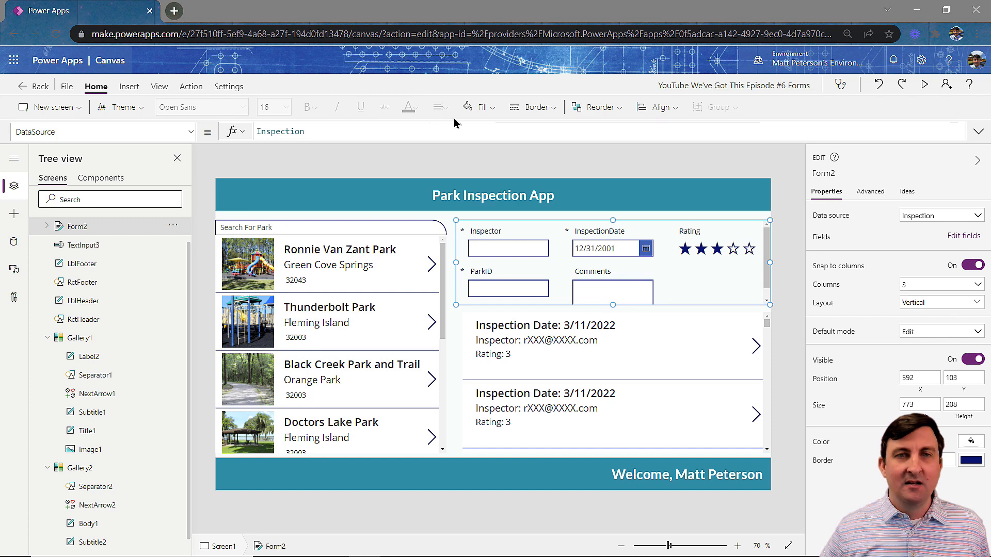
{"action": "left_click", "coordinate": [494, 110]}
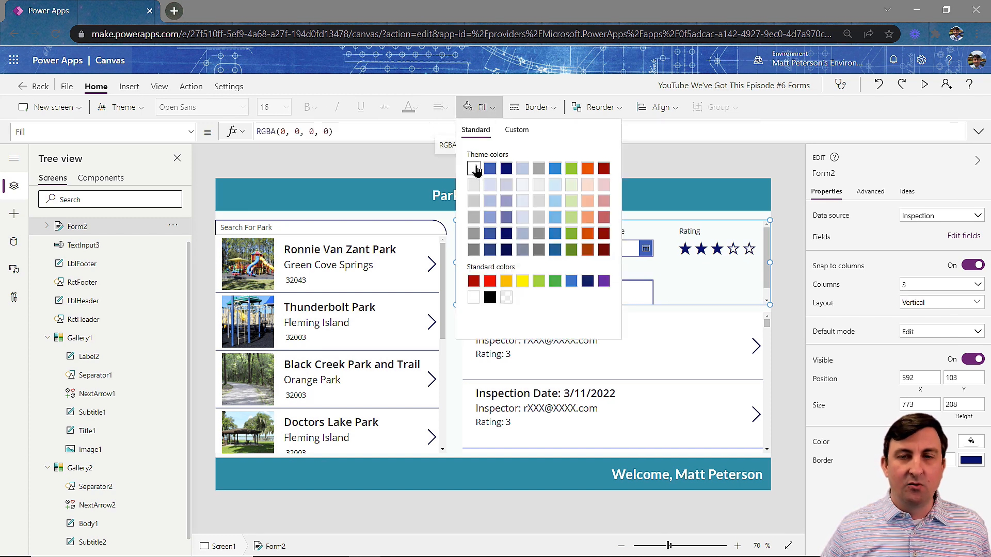
{"action": "left_click", "coordinate": [732, 309]}
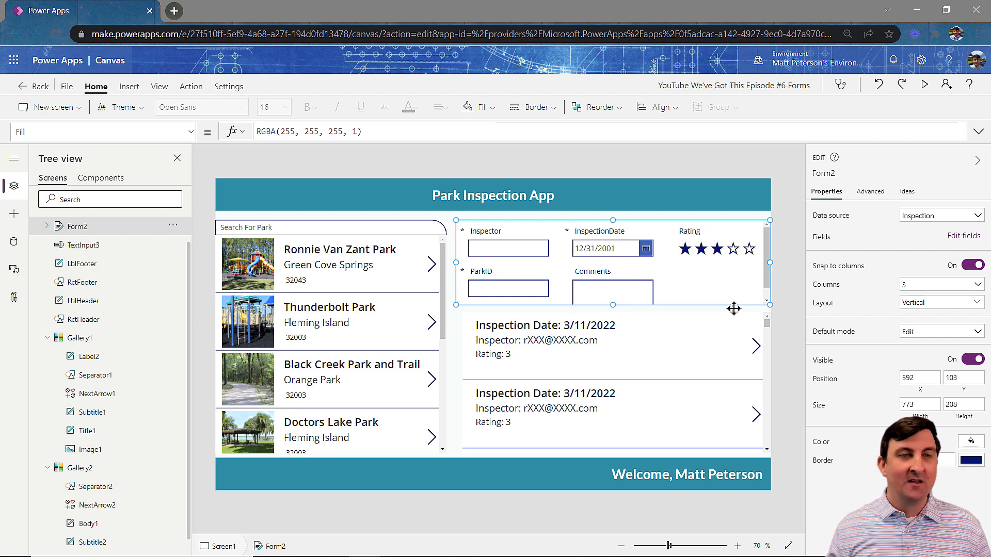
Unlock the Inspector data card of Form2 so its properties can be changed
{"action": "left_click", "coordinate": [47, 226]}
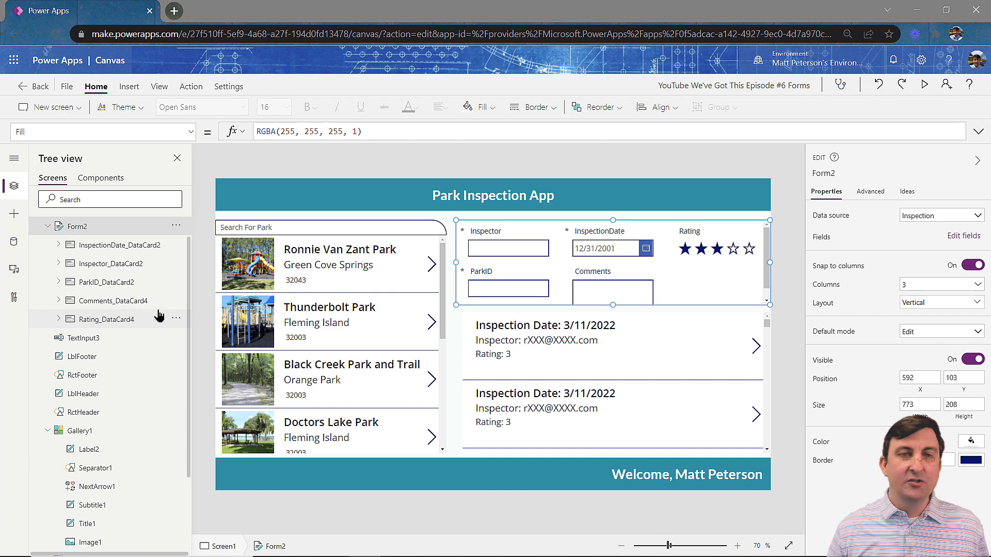
{"action": "left_click", "coordinate": [509, 240]}
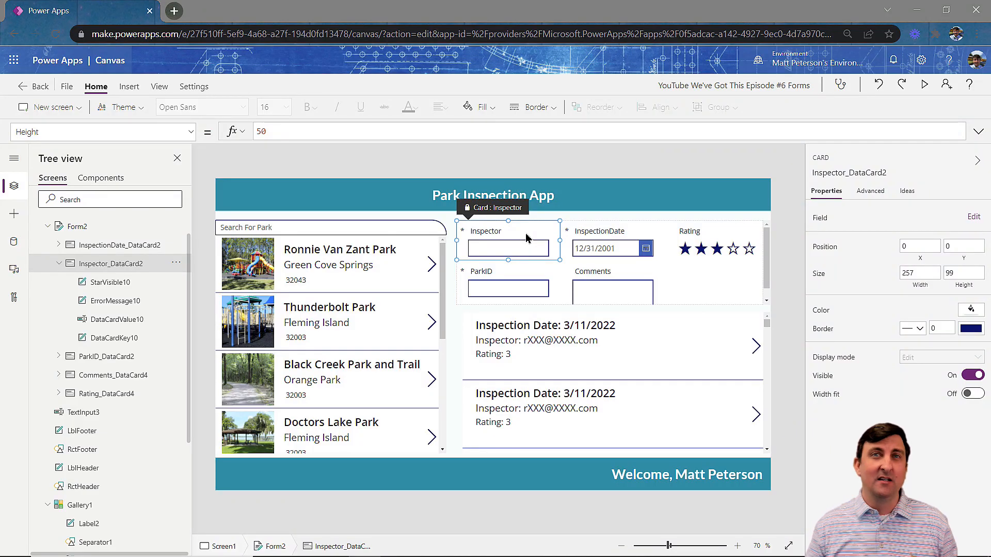
{"action": "right_click", "coordinate": [526, 237]}
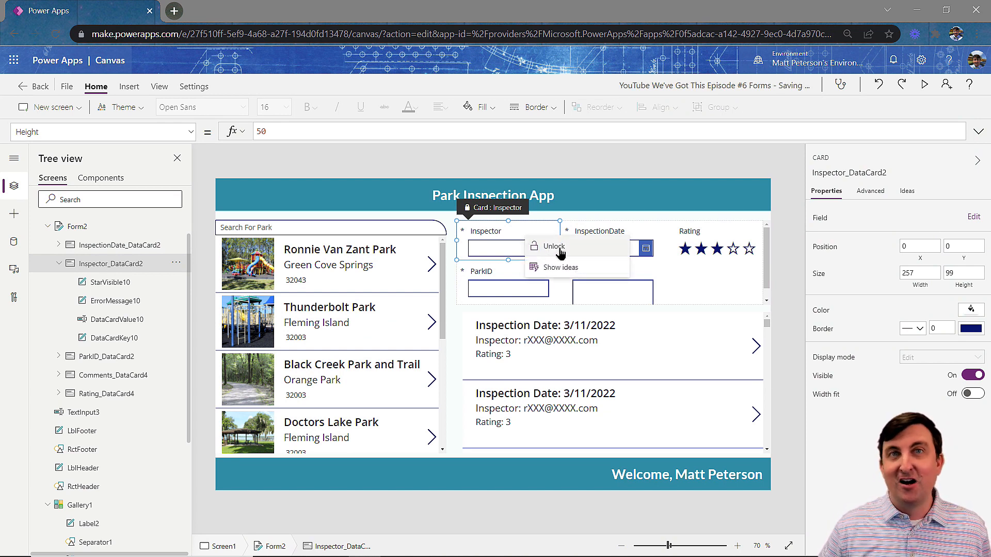
{"action": "left_click", "coordinate": [177, 265]}
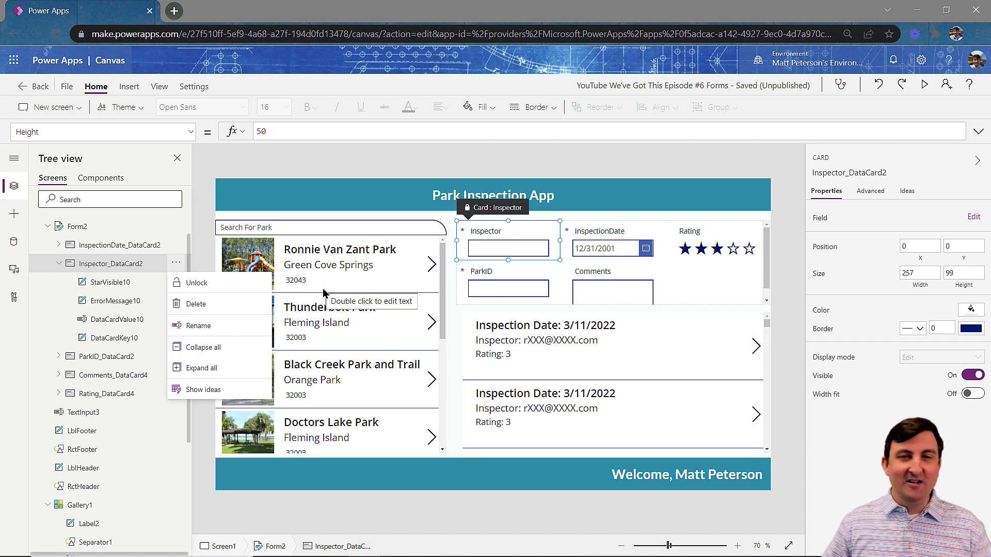
{"action": "left_click", "coordinate": [545, 234]}
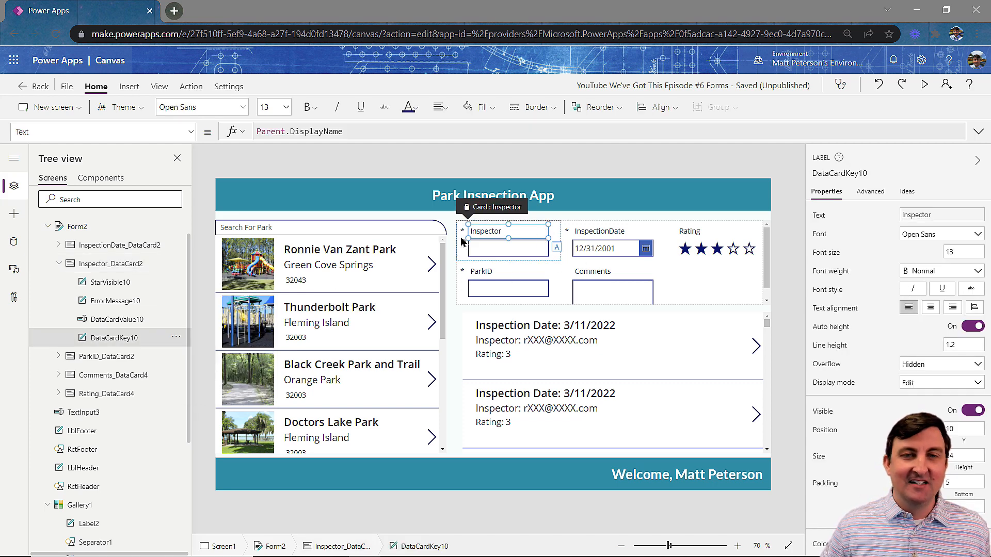
{"action": "left_click", "coordinate": [463, 259]}
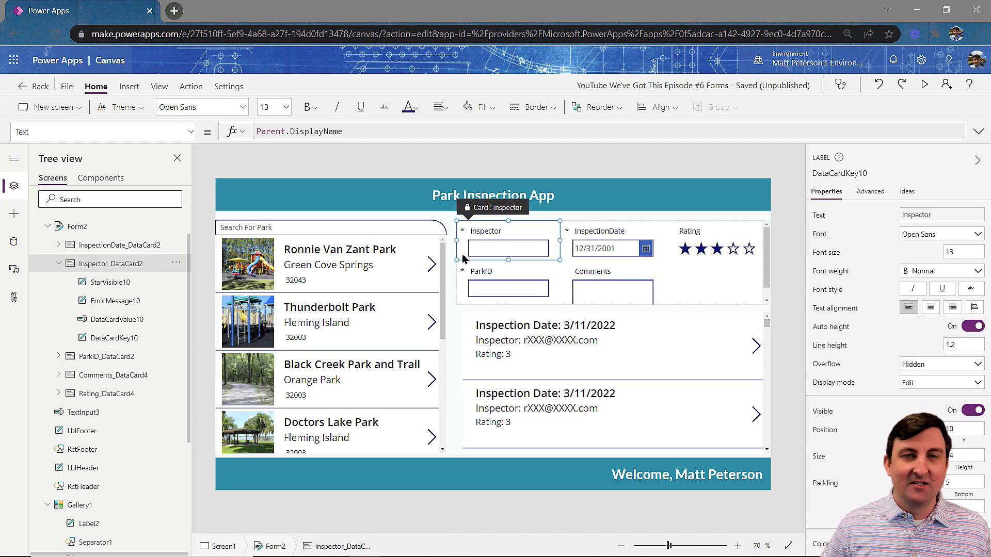
{"action": "left_click", "coordinate": [880, 193]}
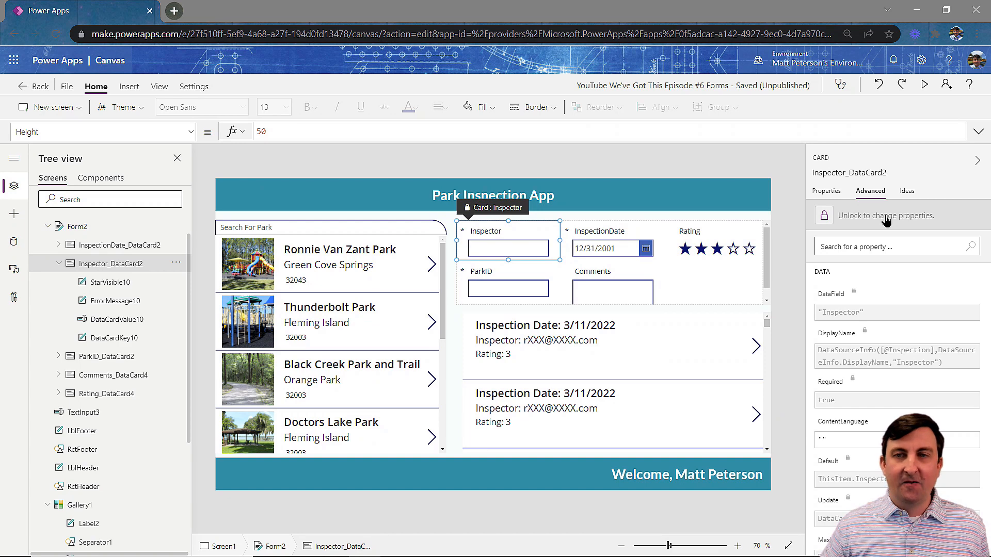
{"action": "left_click", "coordinate": [885, 220]}
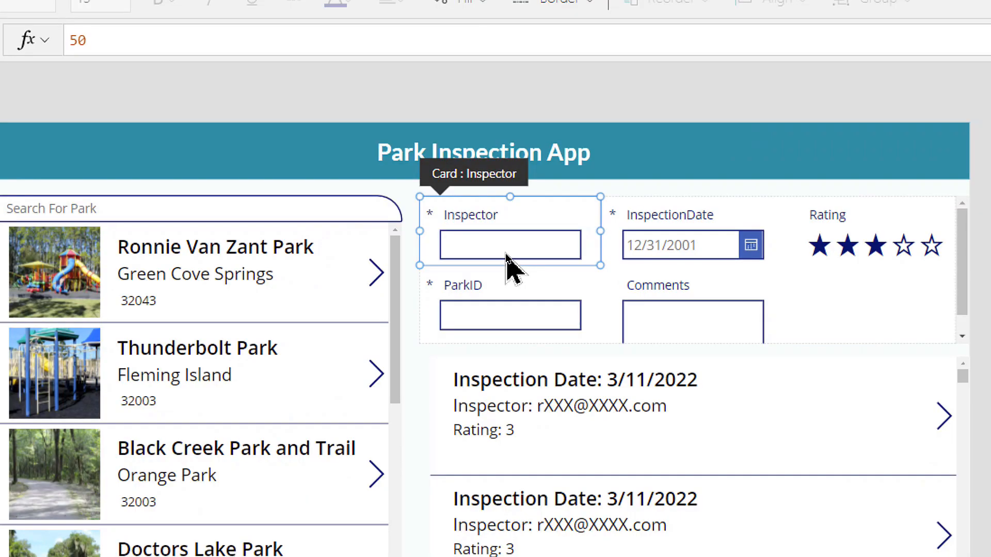
Set the Default property of the Inspector card's text input to User().Email
{"action": "left_click", "coordinate": [506, 244]}
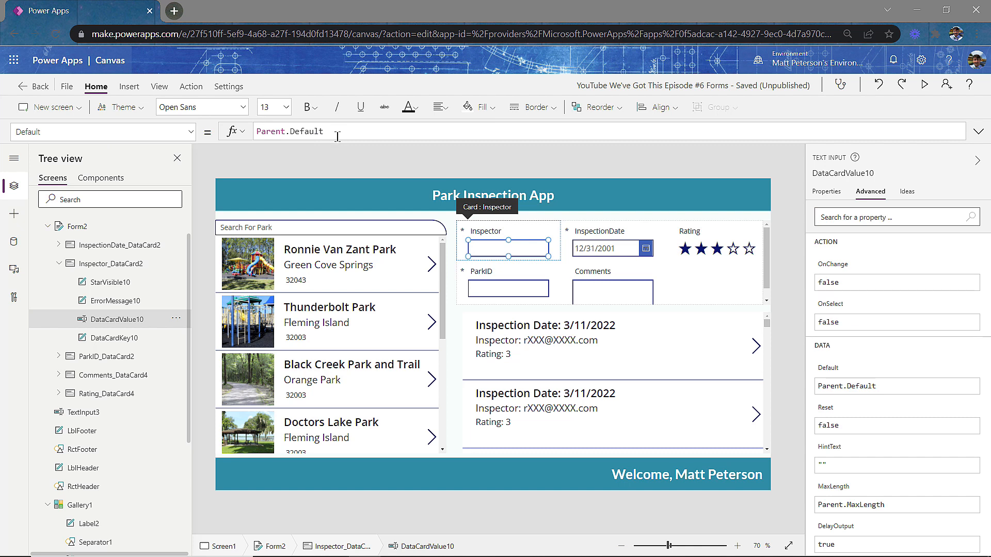
{"action": "left_click_drag", "start_coordinate": [338, 133], "coordinate": [255, 132]}
{"action": "type", "text": "user"}
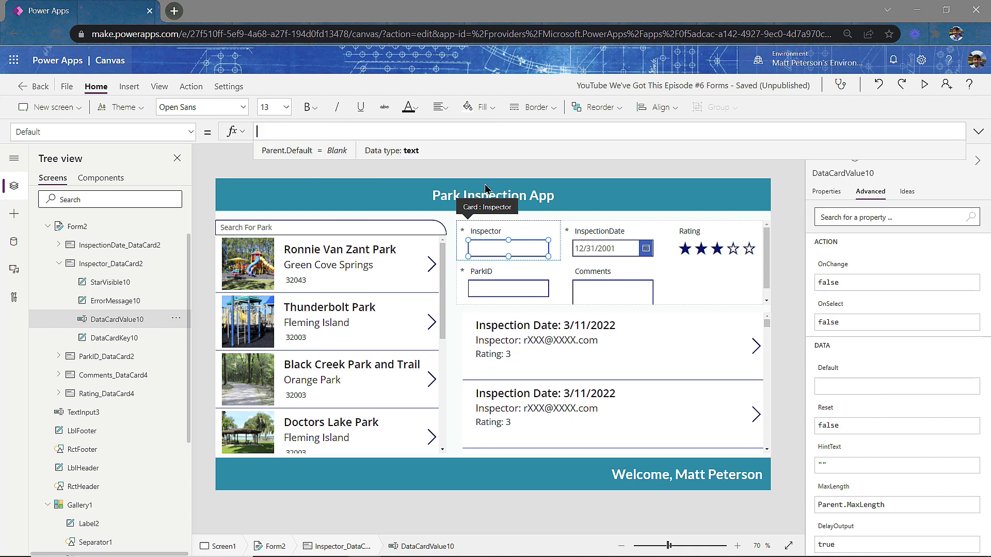
{"action": "type", "text": "("}
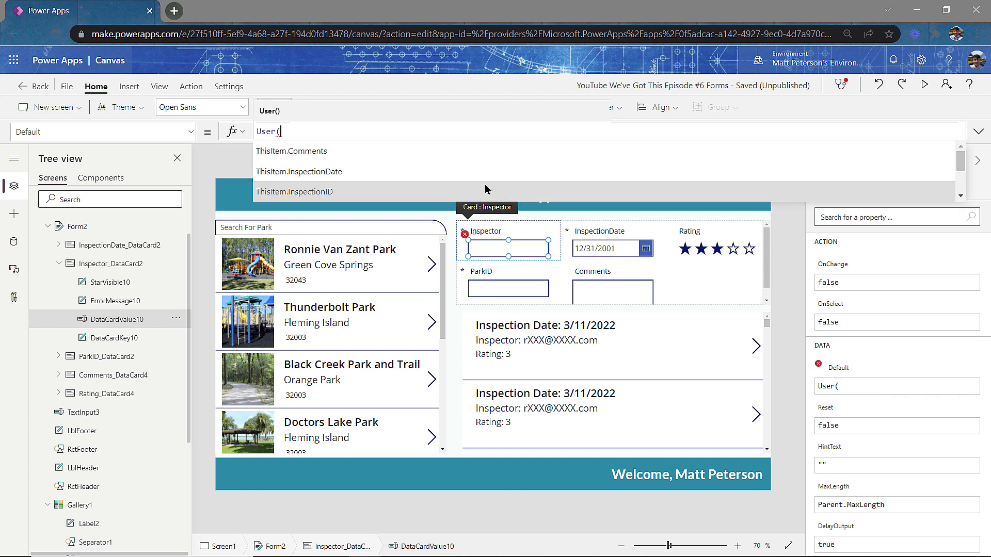
{"action": "type", "text": ")"}
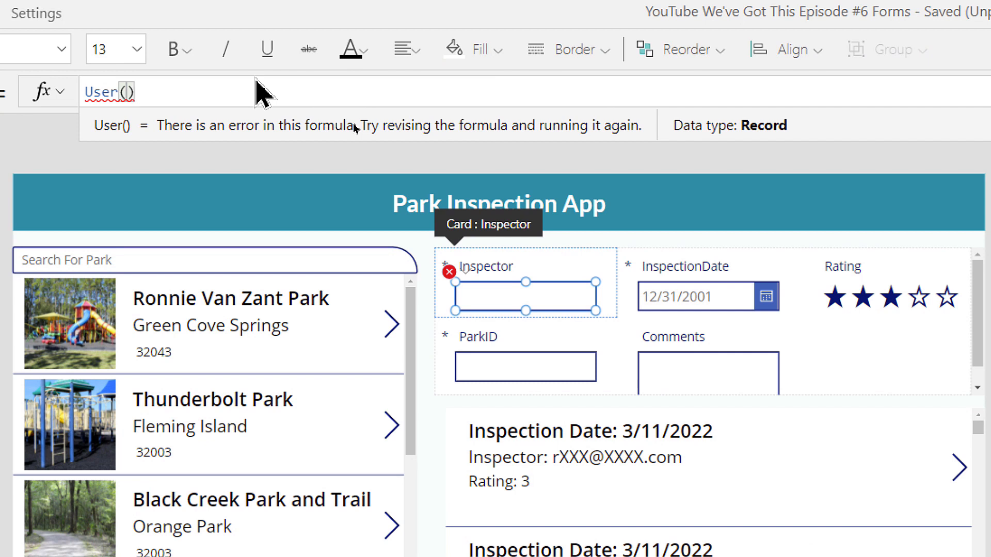
{"action": "type", "text": "."}
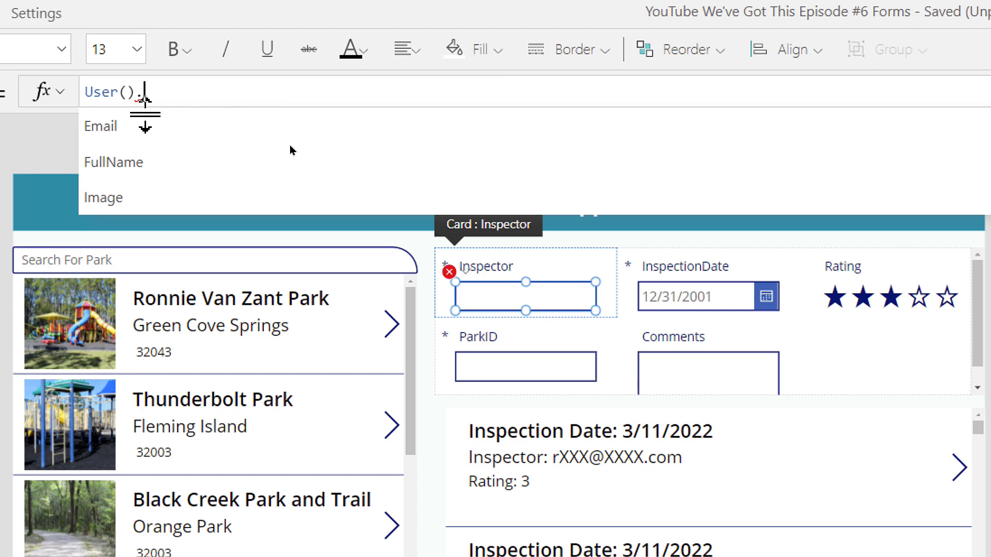
{"action": "left_click", "coordinate": [130, 126]}
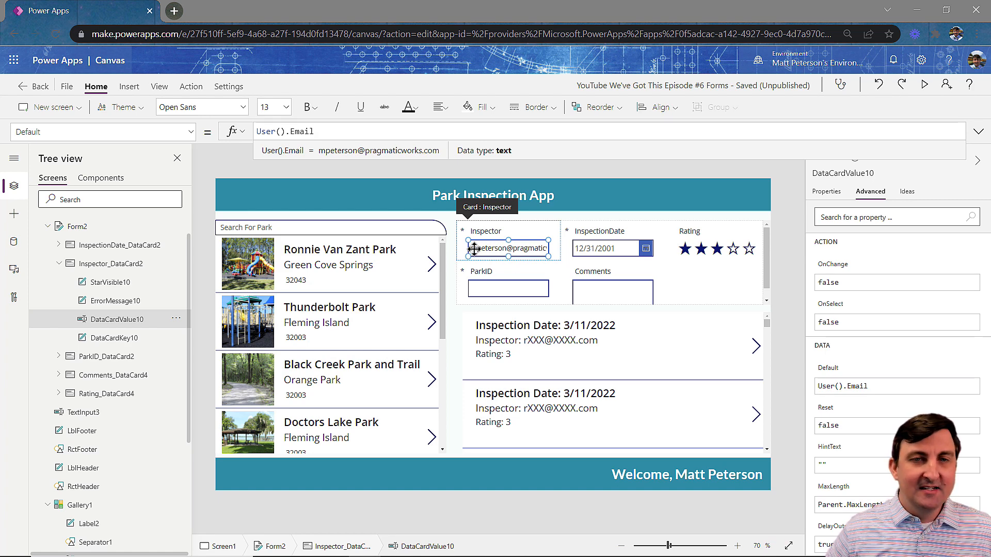
Set the DisplayMode property of the Inspector text input to DisplayMode.Disabled
{"action": "left_click", "coordinate": [190, 134]}
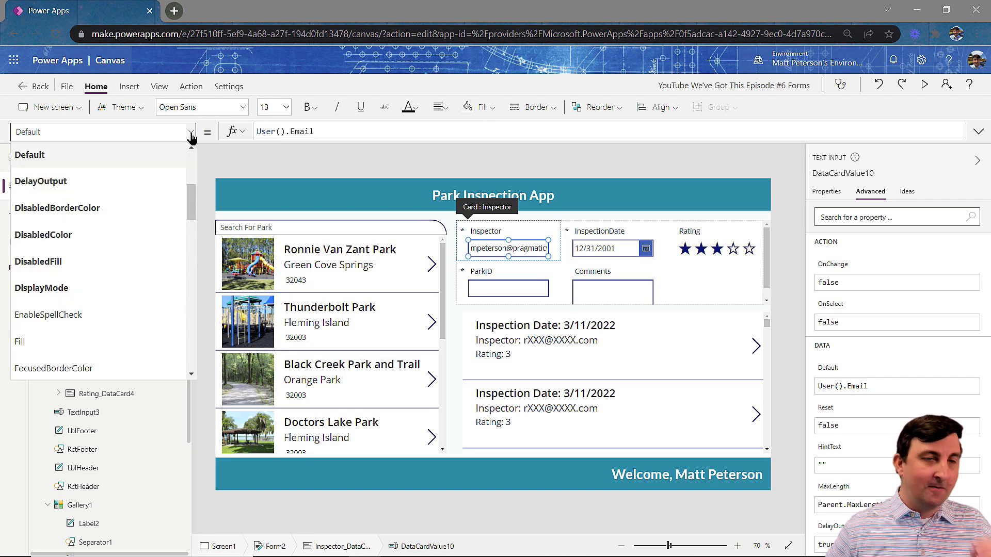
{"action": "left_click", "coordinate": [99, 295]}
{"action": "left_click_drag", "start_coordinate": [354, 133], "coordinate": [255, 132]}
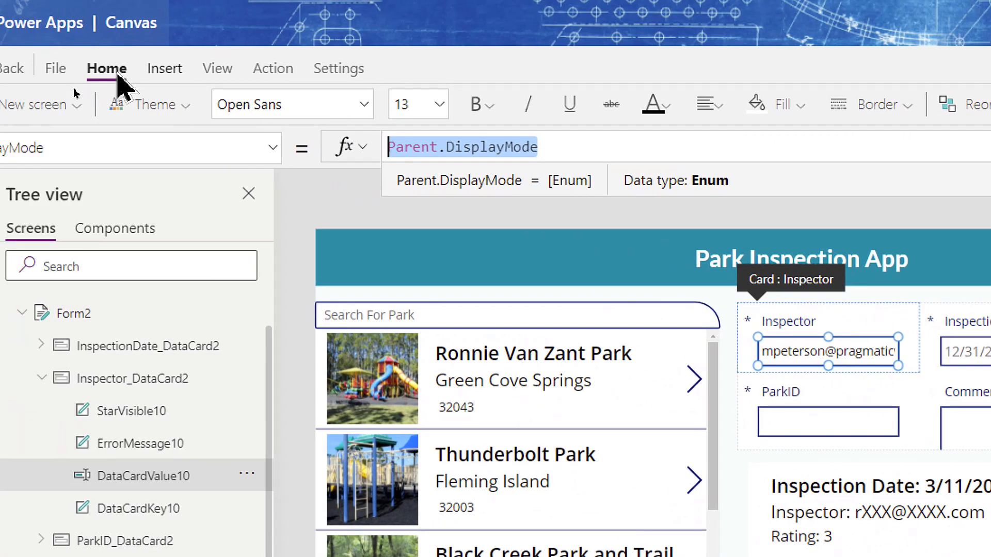
{"action": "type", "text": "displ"}
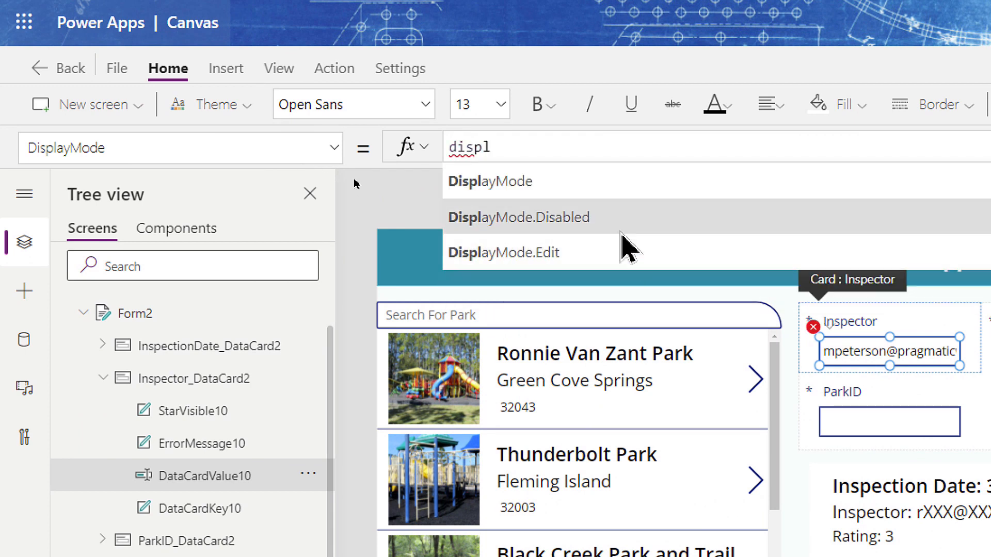
{"action": "left_click", "coordinate": [588, 217]}
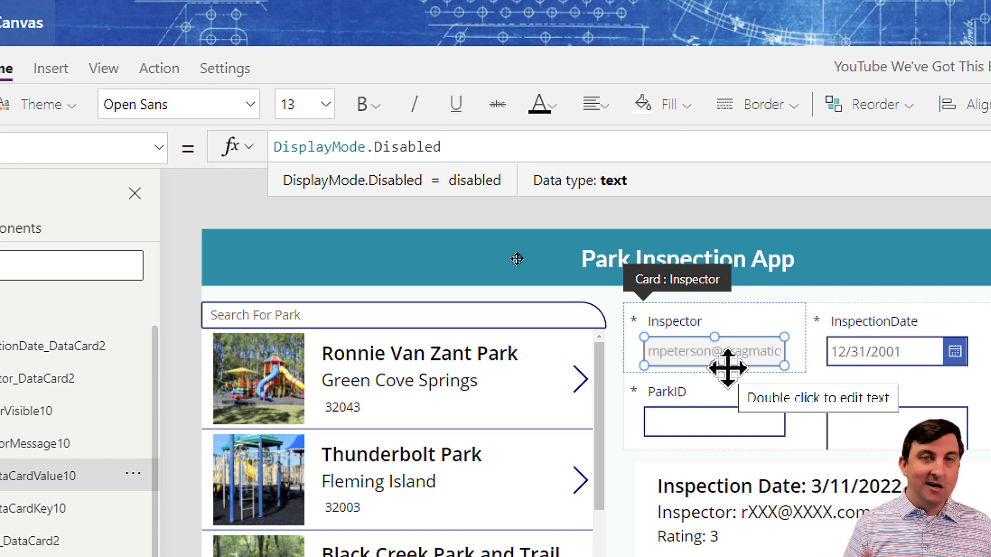
Try DisplayMode.View as the display mode of the Inspector text input
{"action": "key", "text": "BackSpace"}
{"action": "key", "text": "BackSpace"}
{"action": "key", "text": "BackSpace"}
{"action": "key", "text": "BackSpace"}
{"action": "key", "text": "BackSpace"}
{"action": "key", "text": "BackSpace"}
{"action": "key", "text": "BackSpace"}
{"action": "key", "text": "BackSpace"}
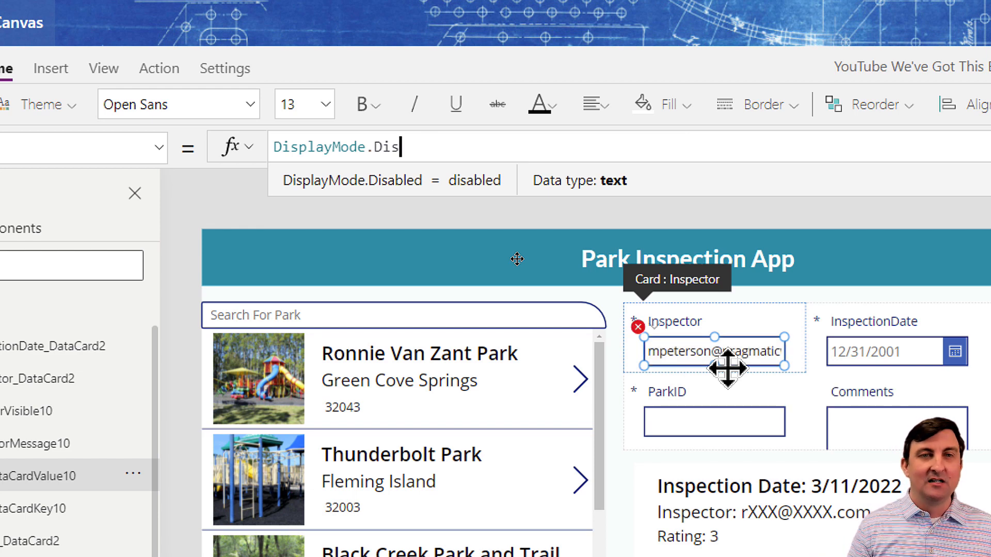
{"action": "type", "text": "vi"}
{"action": "key", "text": "Tab"}
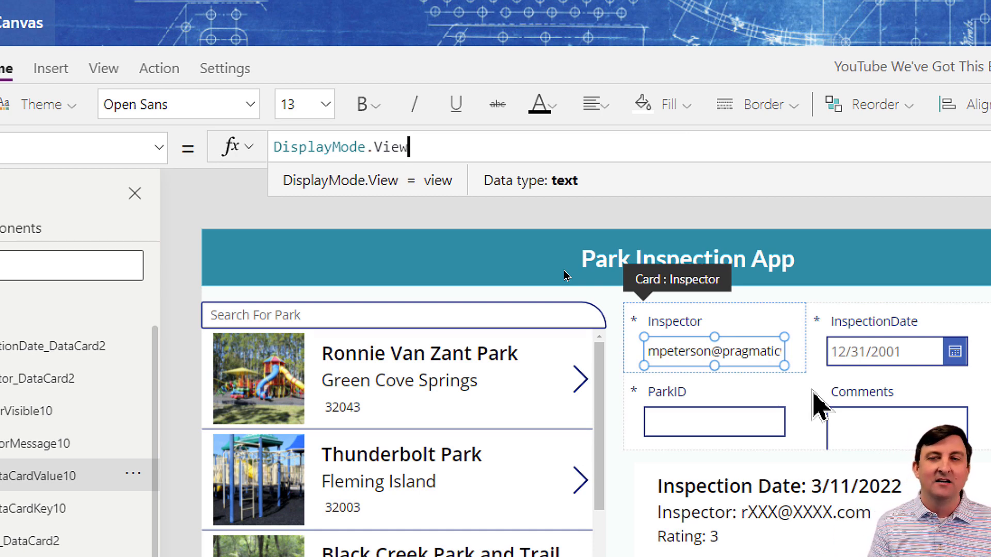
Set the Inspector text input's display mode back to DisplayMode.Disabled
{"action": "key", "text": "BackSpace"}
{"action": "key", "text": "BackSpace"}
{"action": "key", "text": "BackSpace"}
{"action": "key", "text": "BackSpace"}
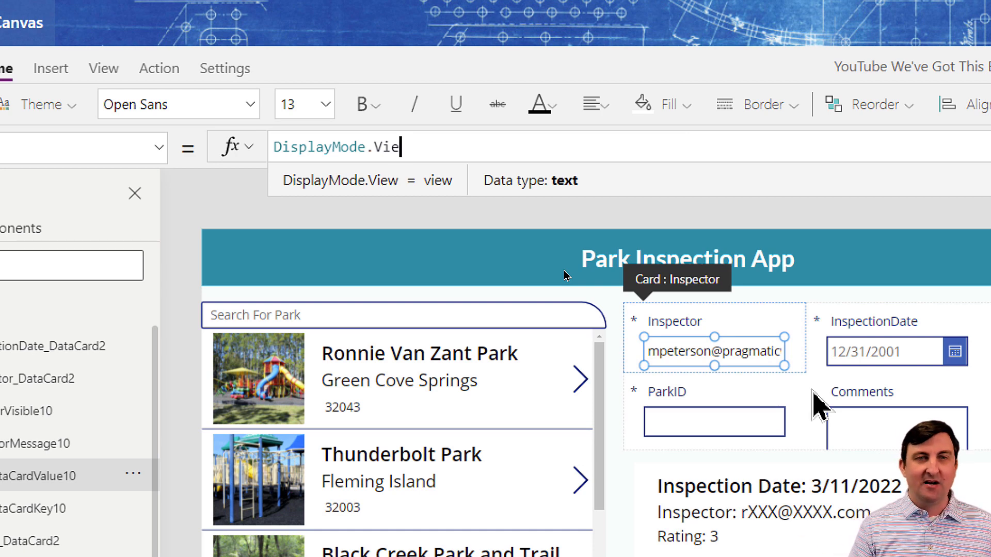
{"action": "type", "text": "dis"}
{"action": "key", "text": "Tab"}
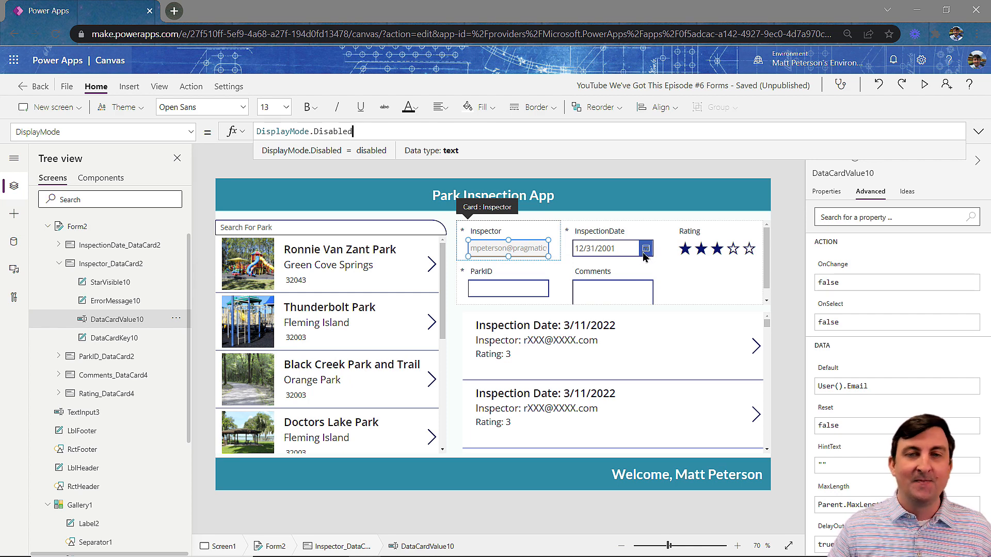
Unlock the InspectionDate data card so its properties can be changed
{"action": "left_click", "coordinate": [619, 236]}
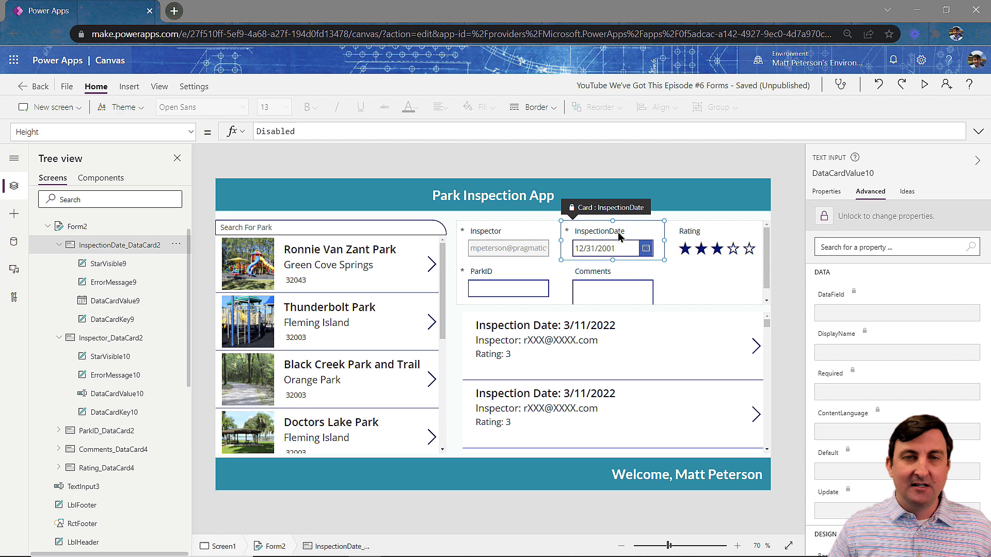
{"action": "right_click", "coordinate": [588, 252]}
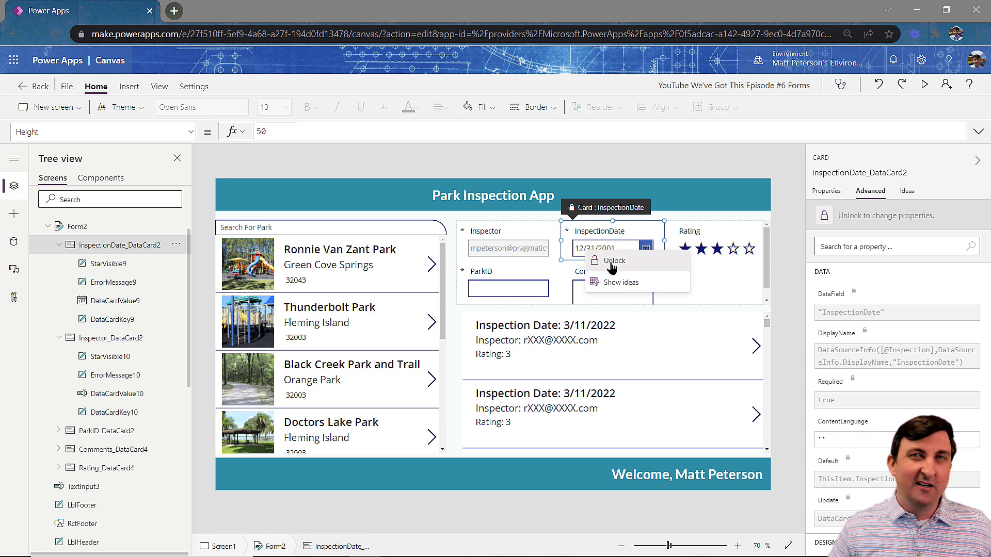
{"action": "left_click", "coordinate": [613, 261]}
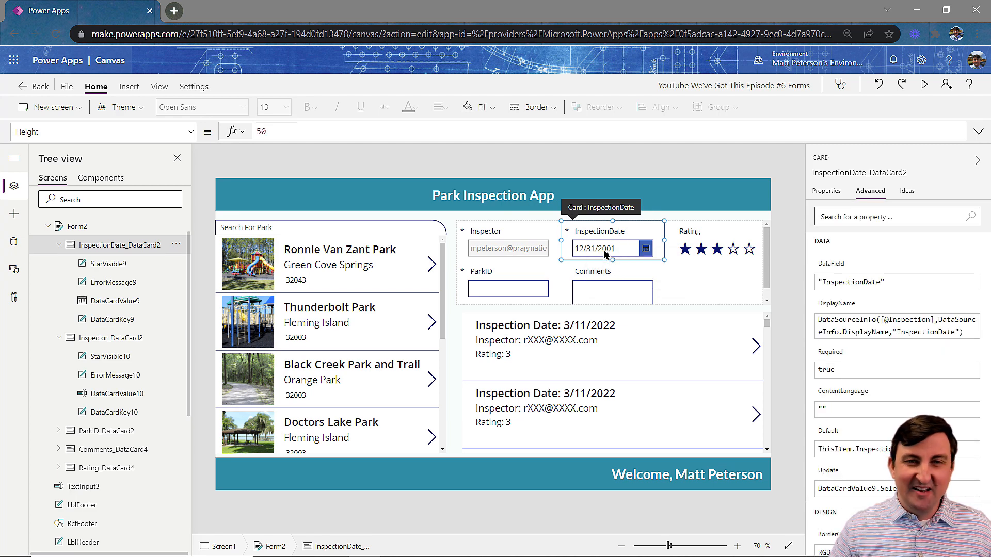
Set the DefaultDate property of the InspectionDate date picker to Today()
{"action": "left_click", "coordinate": [604, 249]}
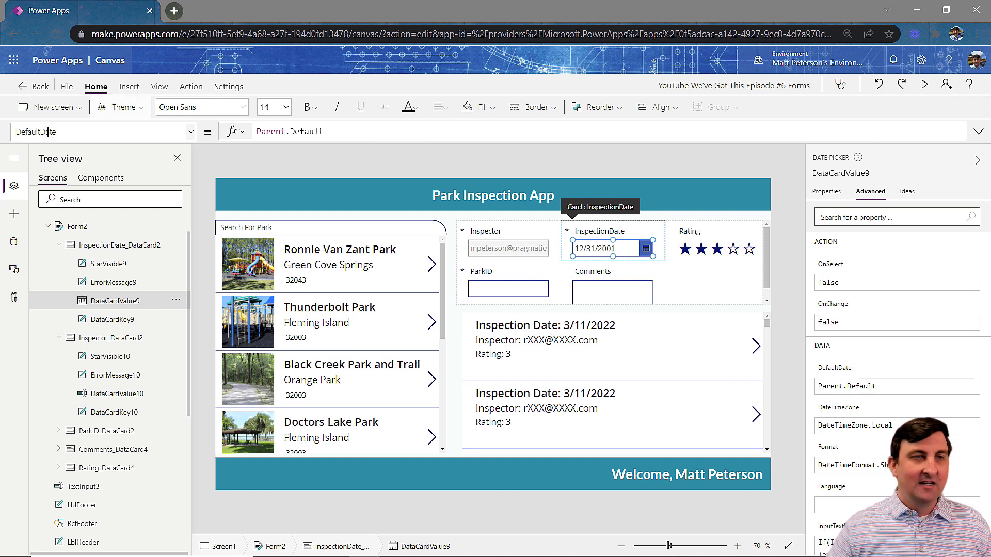
{"action": "left_click", "coordinate": [340, 130]}
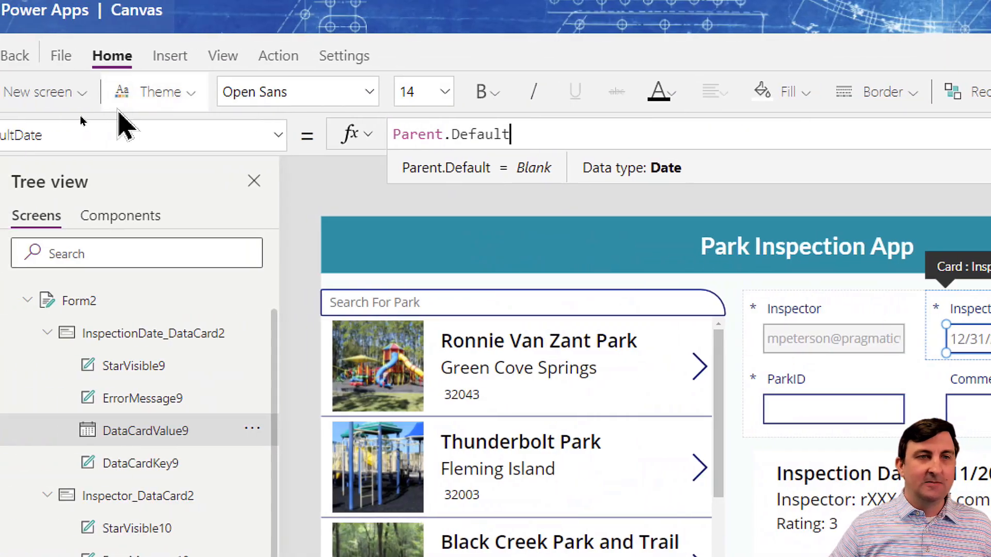
{"action": "triple_click", "coordinate": [575, 140]}
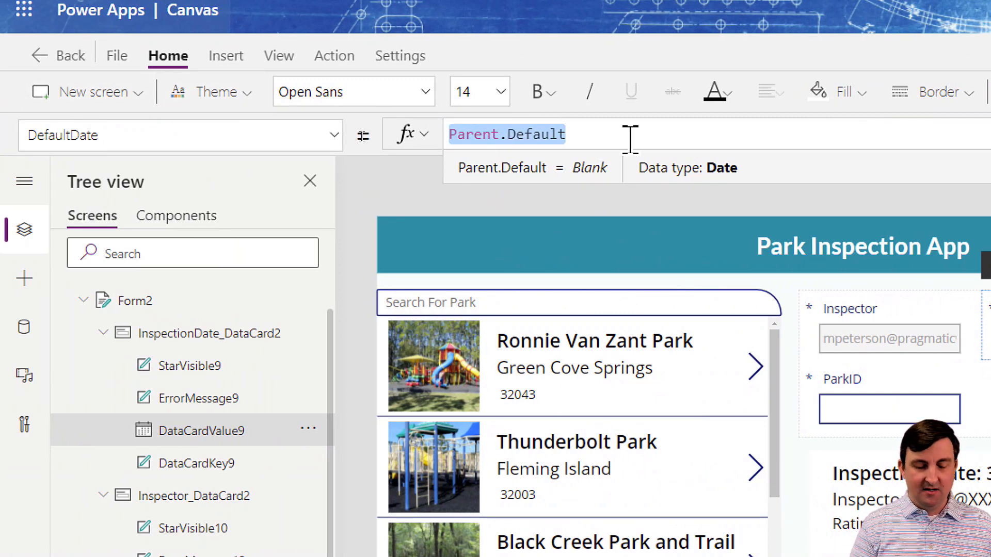
{"action": "type", "text": "today("}
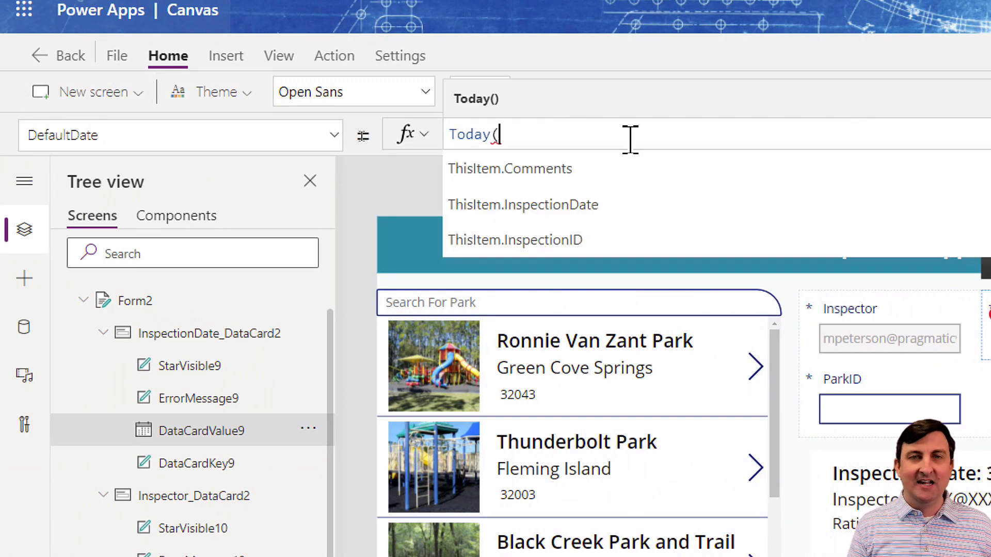
{"action": "type", "text": ")"}
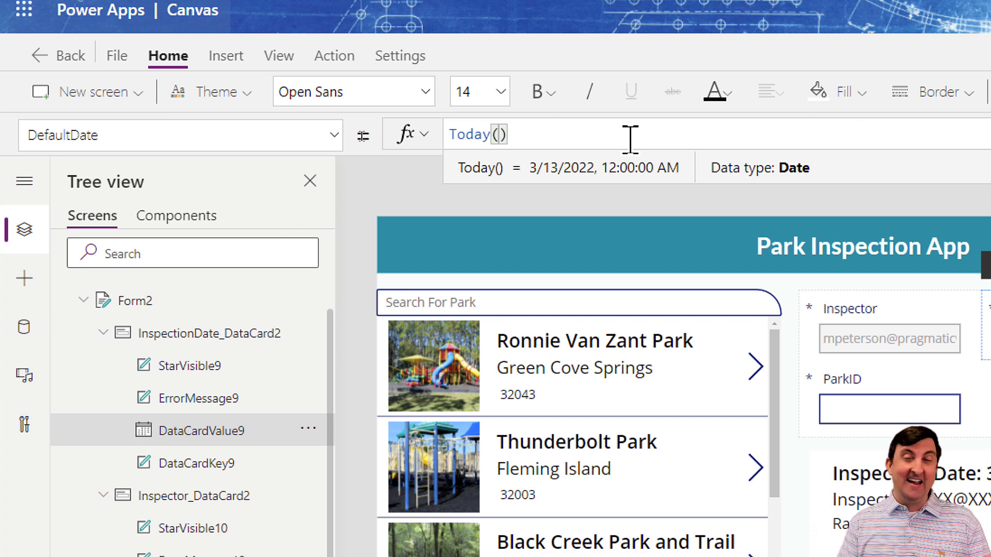
Try Now() as the default date of the InspectionDate date picker
{"action": "key", "text": "BackSpace"}
{"action": "key", "text": "BackSpace"}
{"action": "key", "text": "BackSpace"}
{"action": "key", "text": "BackSpace"}
{"action": "key", "text": "BackSpace"}
{"action": "key", "text": "BackSpace"}
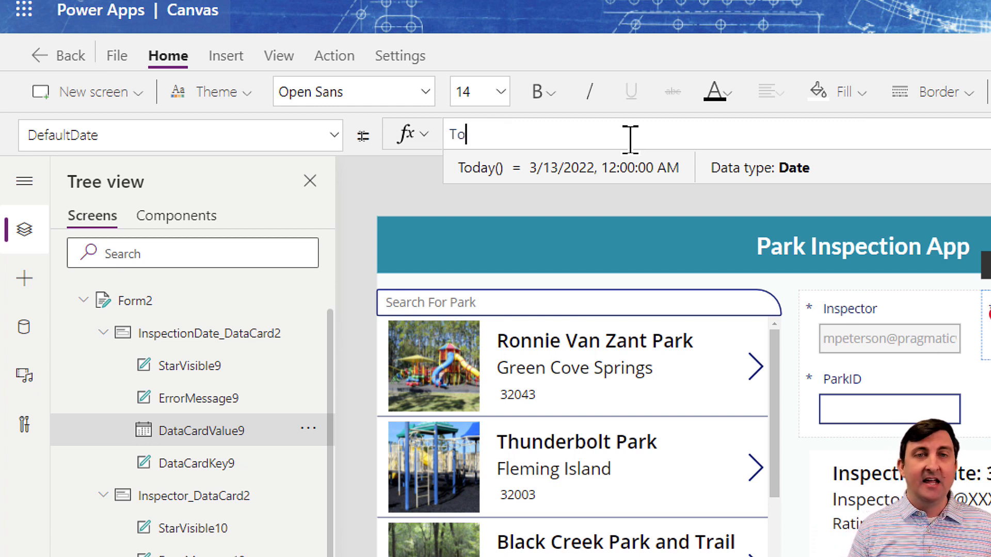
{"action": "type", "text": "now()"}
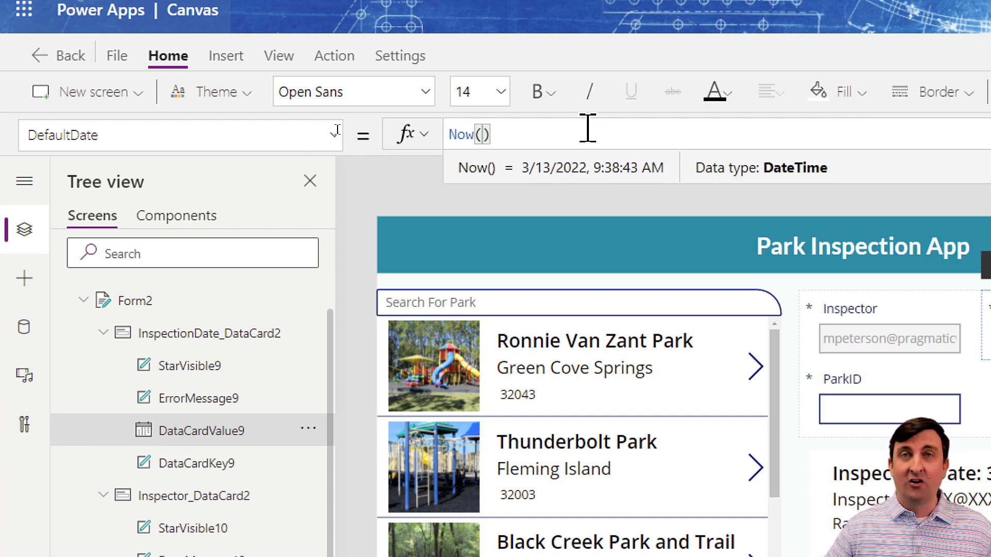
Set the InspectionDate date picker's DefaultDate back to Today()
{"action": "key", "text": "BackSpace"}
{"action": "key", "text": "BackSpace"}
{"action": "key", "text": "BackSpace"}
{"action": "key", "text": "BackSpace"}
{"action": "key", "text": "BackSpace"}
{"action": "type", "text": "tod"}
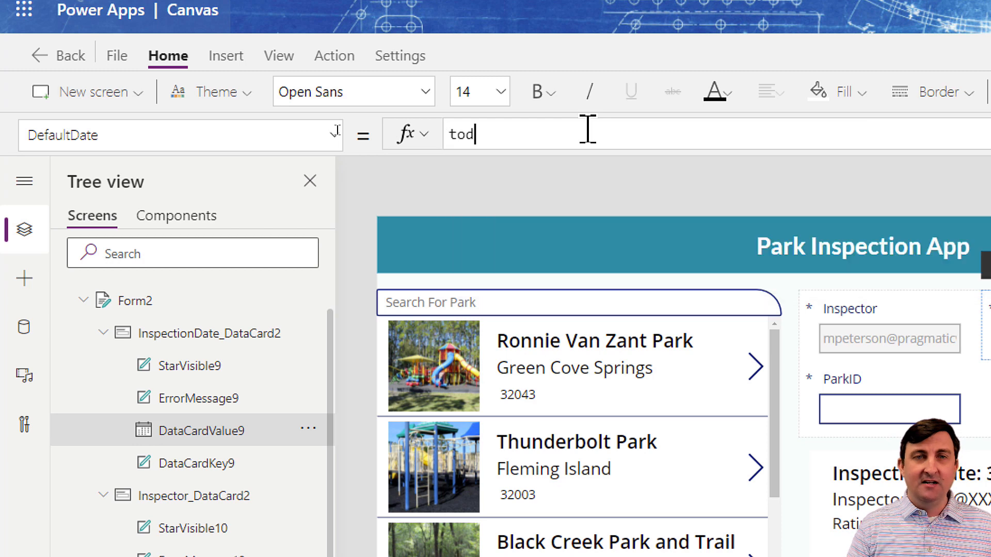
{"action": "key", "text": "Tab"}
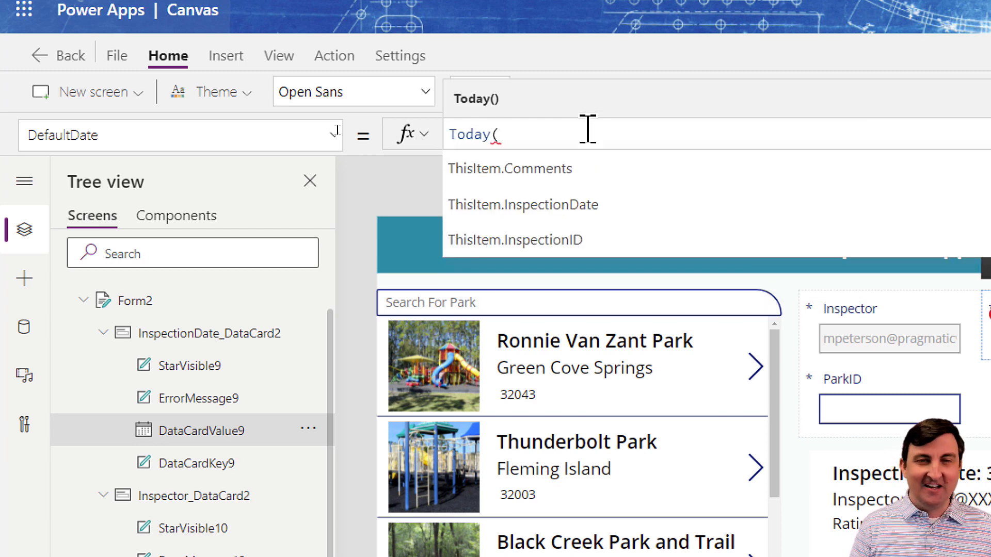
{"action": "type", "text": ")"}
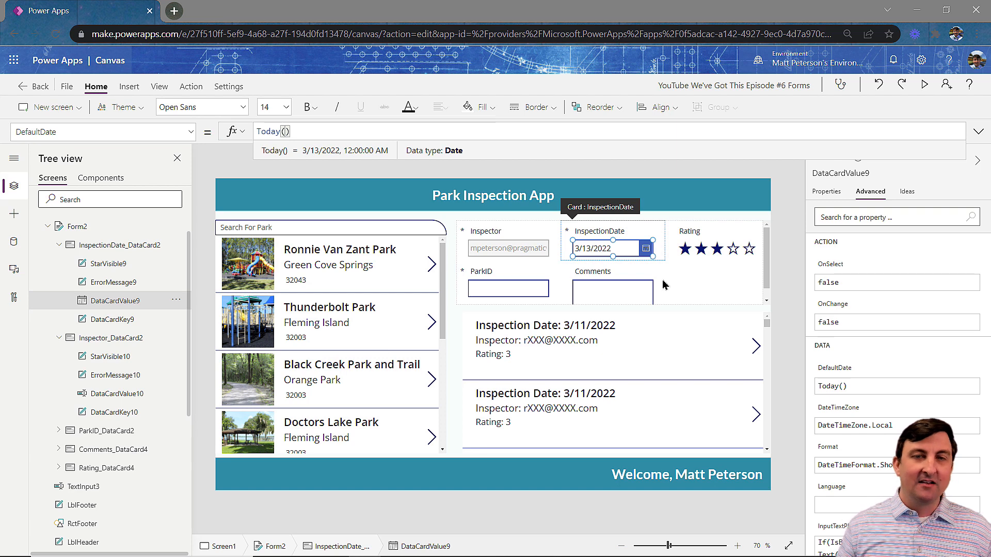
Change the Text of the label in the InspectionDate card to "Inspection Date"
{"action": "left_click", "coordinate": [495, 292]}
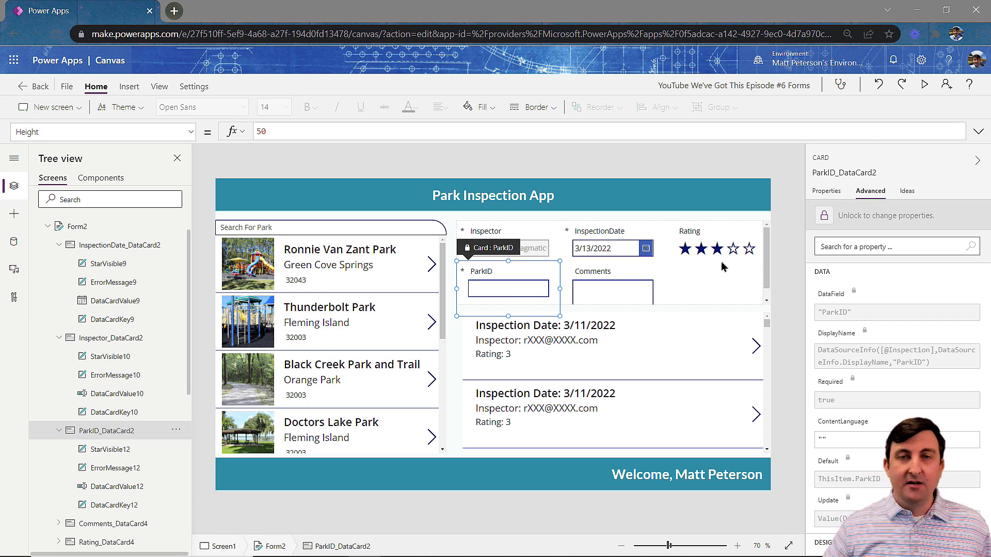
{"action": "left_click", "coordinate": [614, 239]}
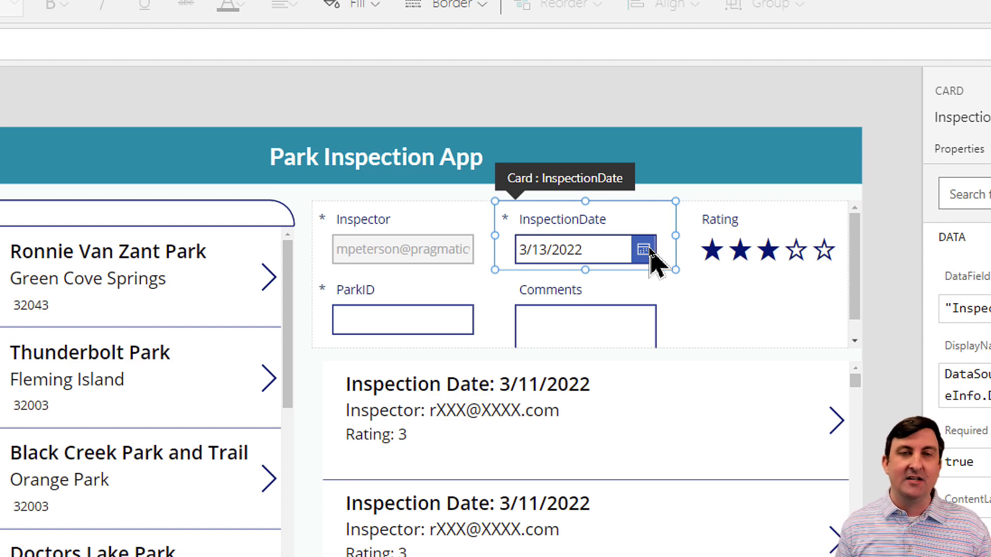
{"action": "left_click", "coordinate": [568, 220]}
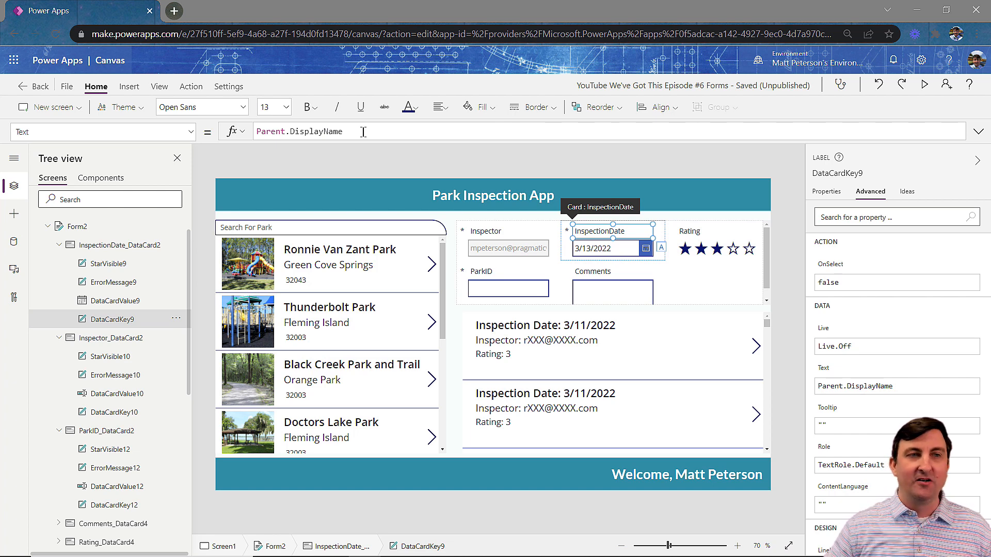
{"action": "key", "text": "ctrl+shift+Left"}
{"action": "key", "text": "ctrl+shift+Left"}
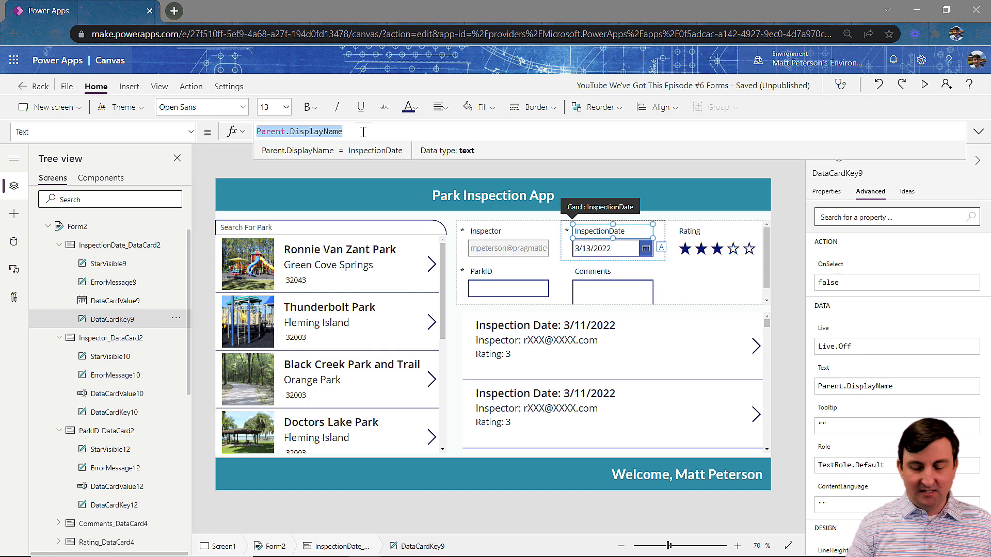
{"action": "key", "text": "BackSpace"}
{"action": "type", "text": "\"Inspection"}
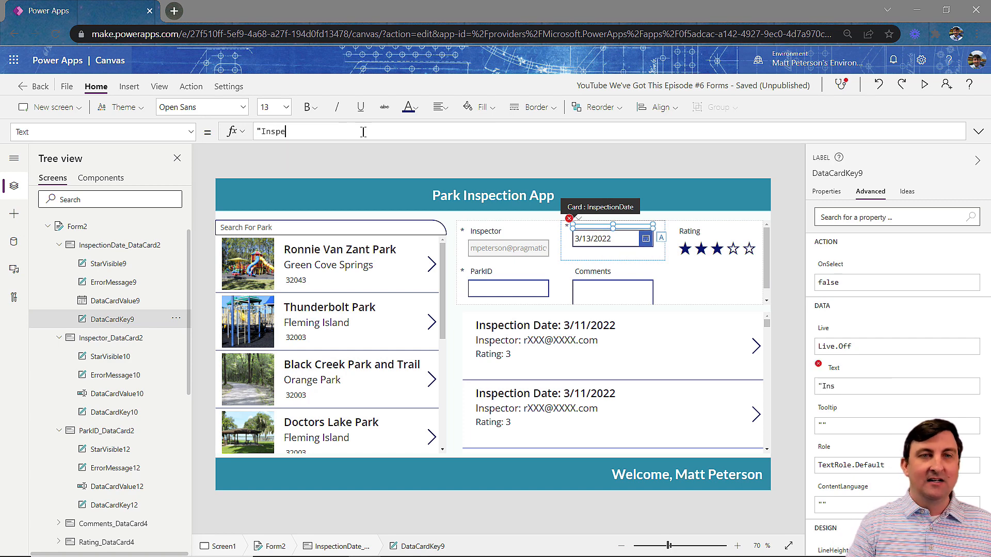
{"action": "type", "text": " Date\""}
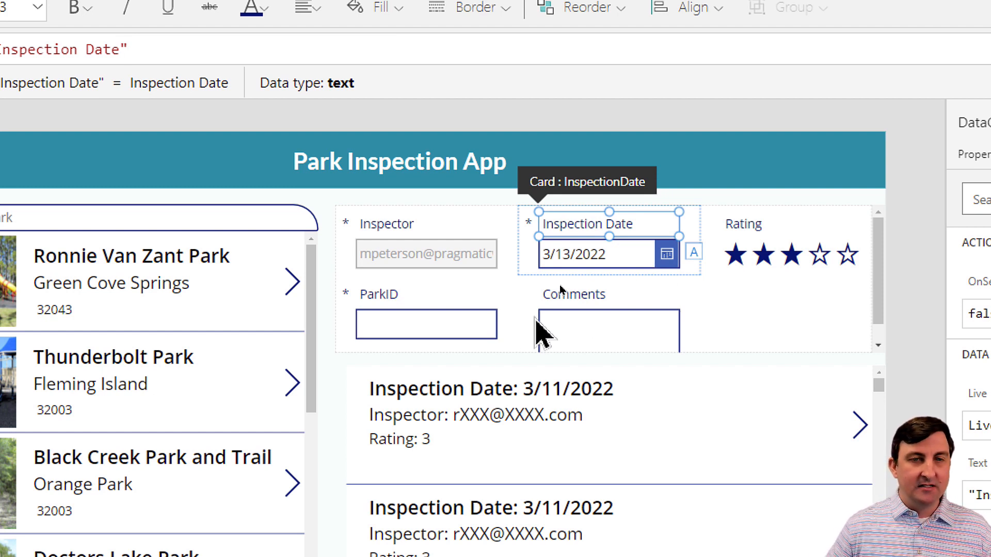
Unlock the ParkID data card so its properties can be changed
{"action": "left_click", "coordinate": [415, 306]}
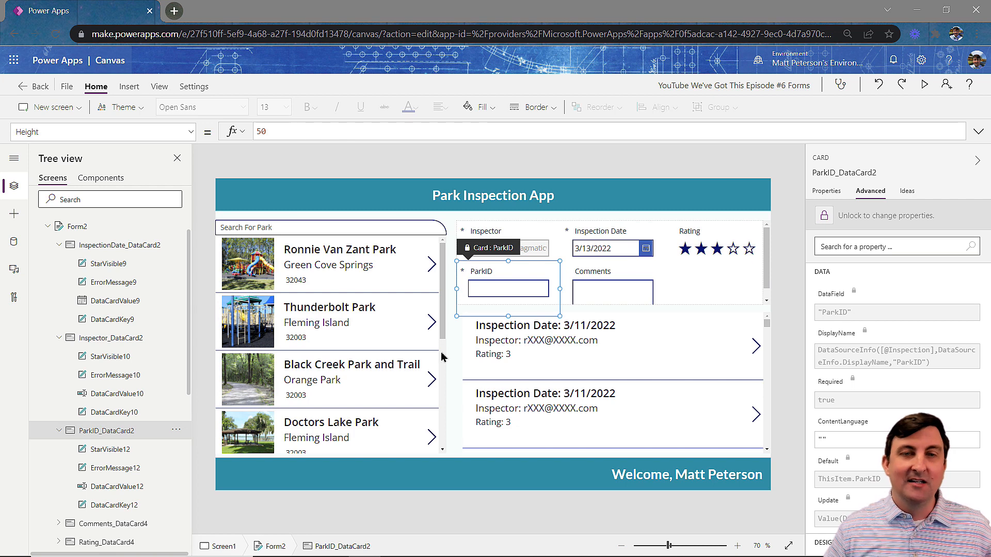
{"action": "double_click", "coordinate": [512, 287]}
{"action": "left_click", "coordinate": [542, 299]}
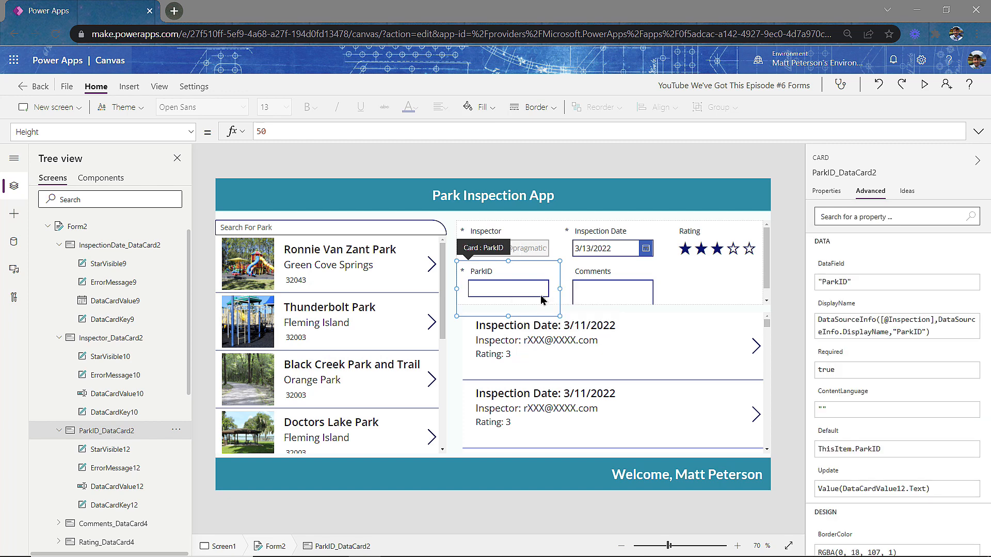
Set the Default of the ParkID text input to Gallery1.Selected.ParkID and test it by selecting Thunderbolt Park in the gallery
{"action": "left_click", "coordinate": [502, 291]}
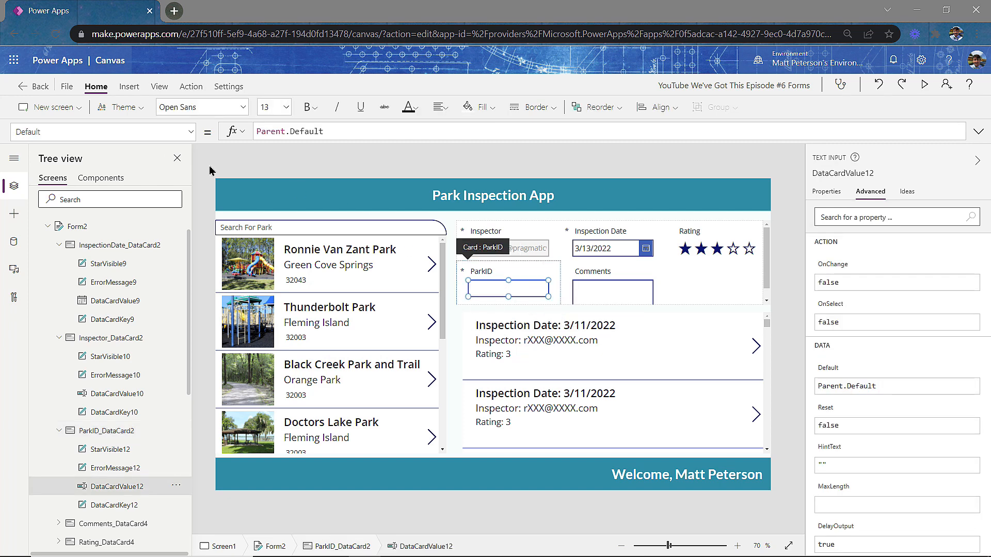
{"action": "left_click", "coordinate": [351, 130]}
{"action": "left_click_drag", "start_coordinate": [351, 129], "coordinate": [226, 132]}
{"action": "key", "text": "BackSpace"}
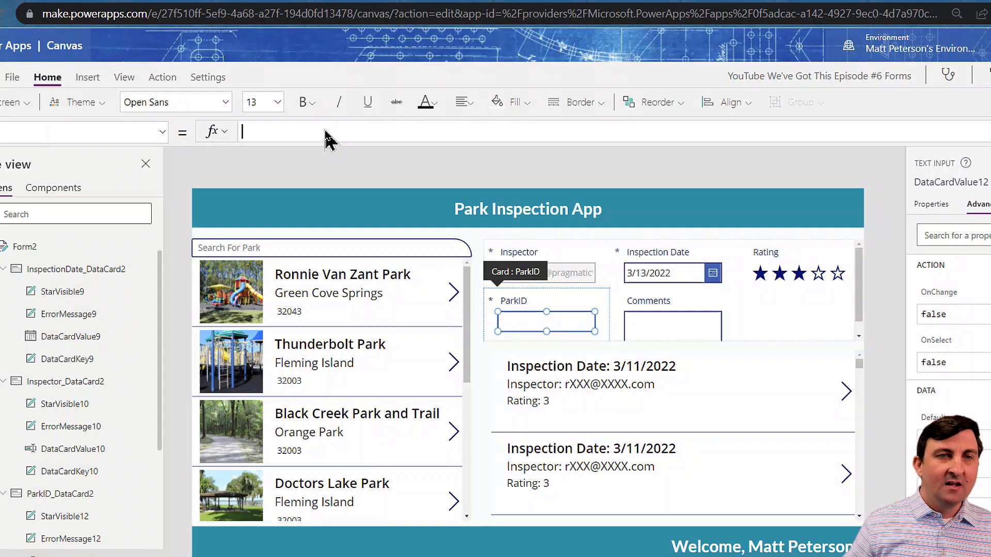
{"action": "type", "text": "gall"}
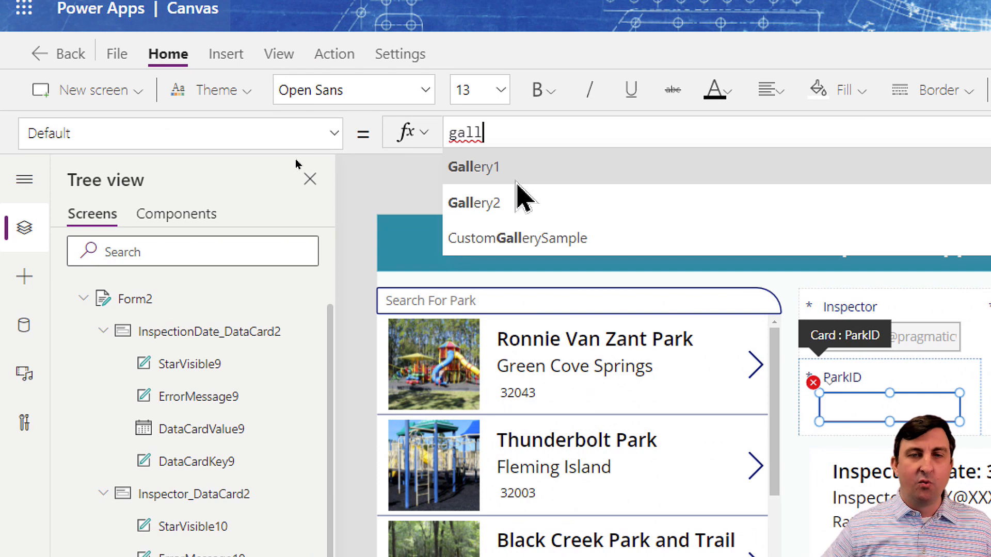
{"action": "left_click", "coordinate": [527, 177]}
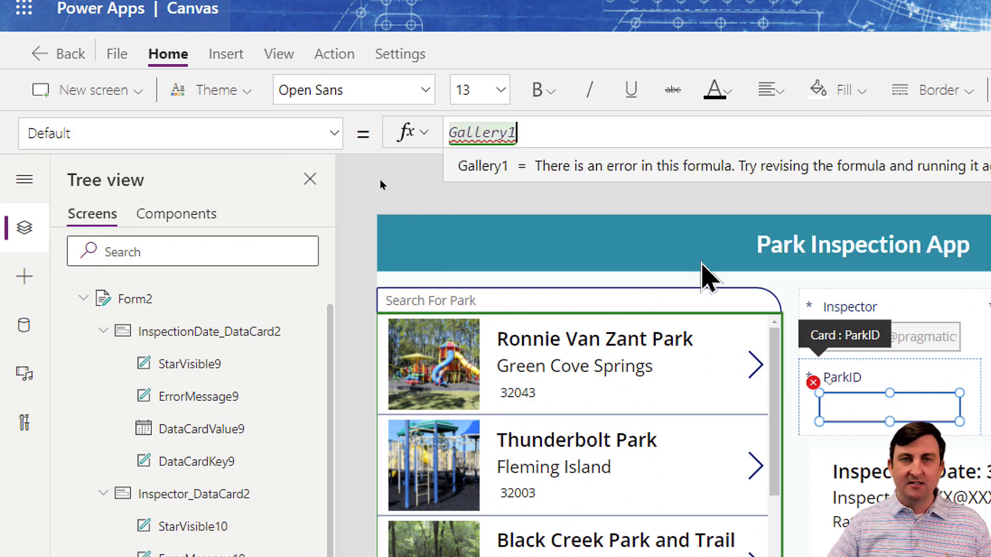
{"action": "type", "text": ".se"}
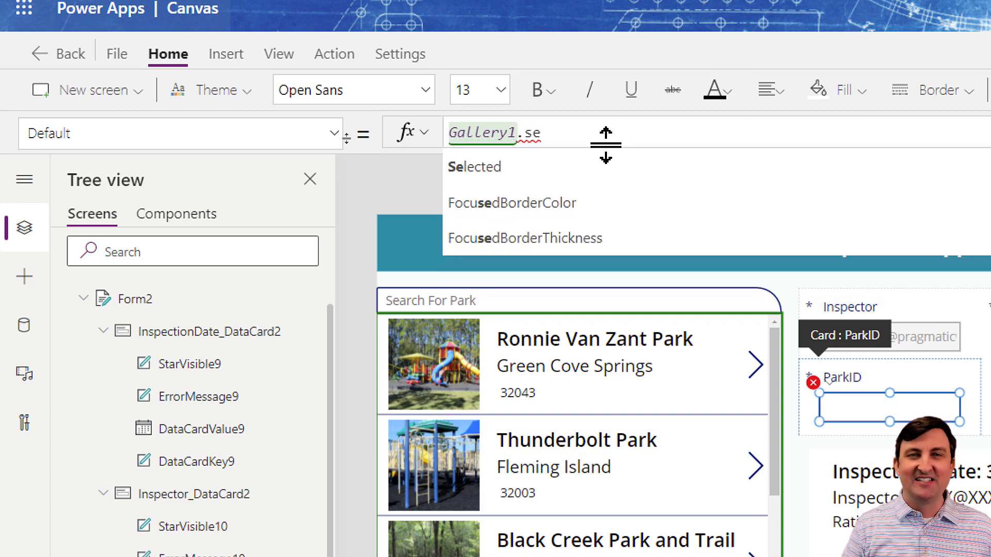
{"action": "key", "text": "Tab"}
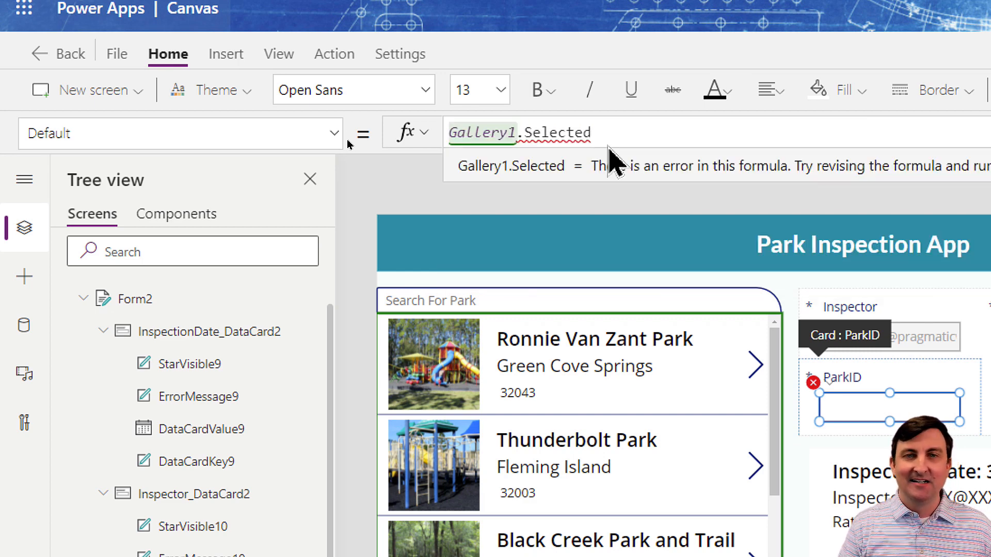
{"action": "type", "text": "."}
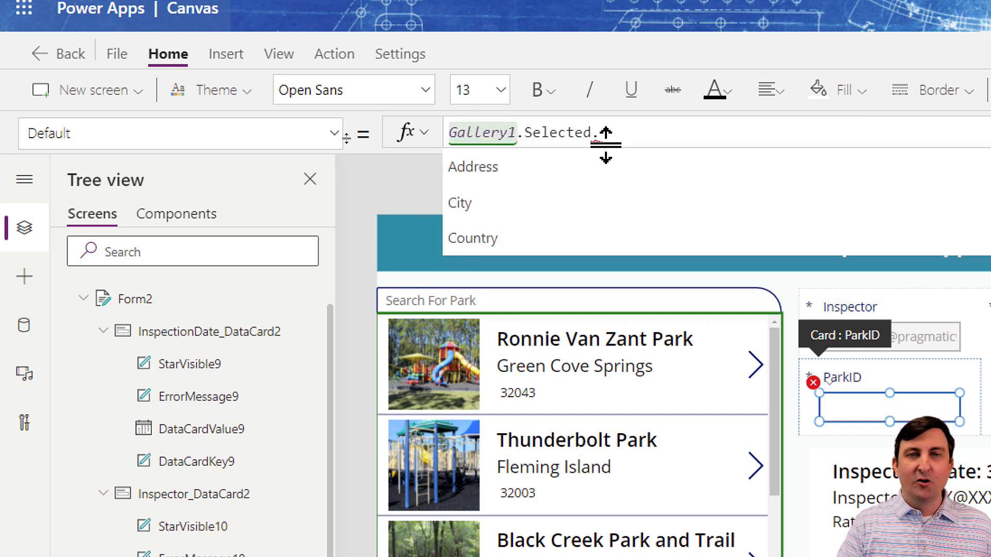
{"action": "type", "text": "park"}
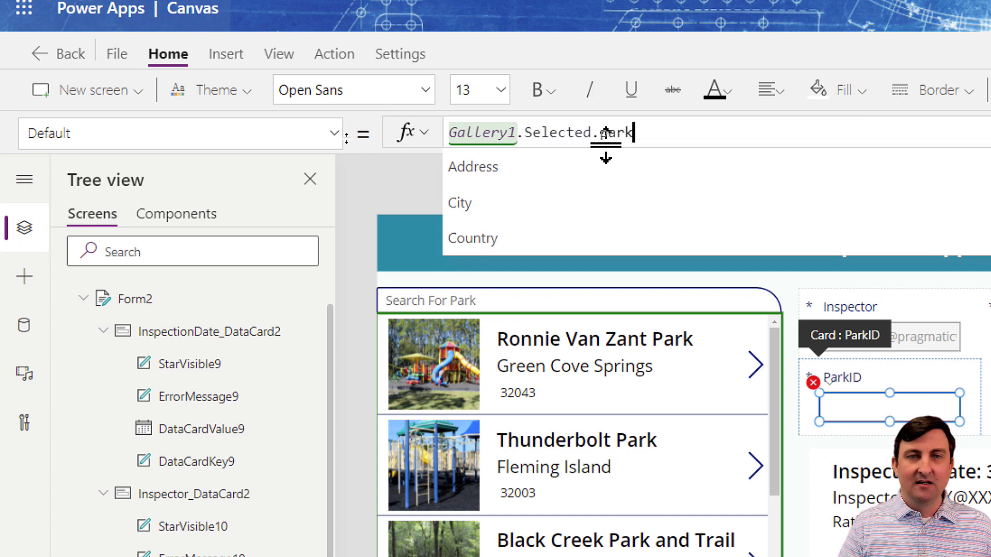
{"action": "left_click", "coordinate": [542, 203]}
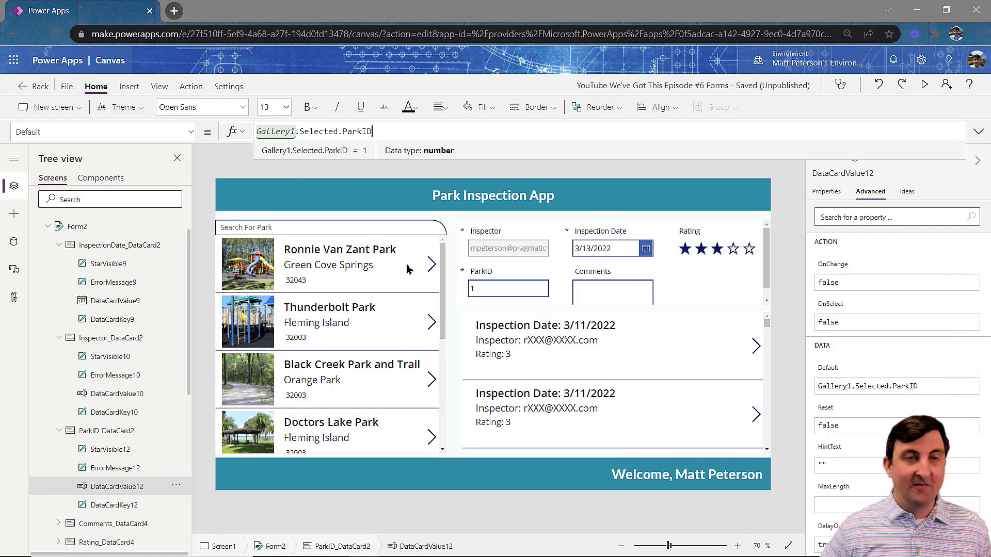
{"action": "left_click", "coordinate": [390, 324], "text": "alt"}
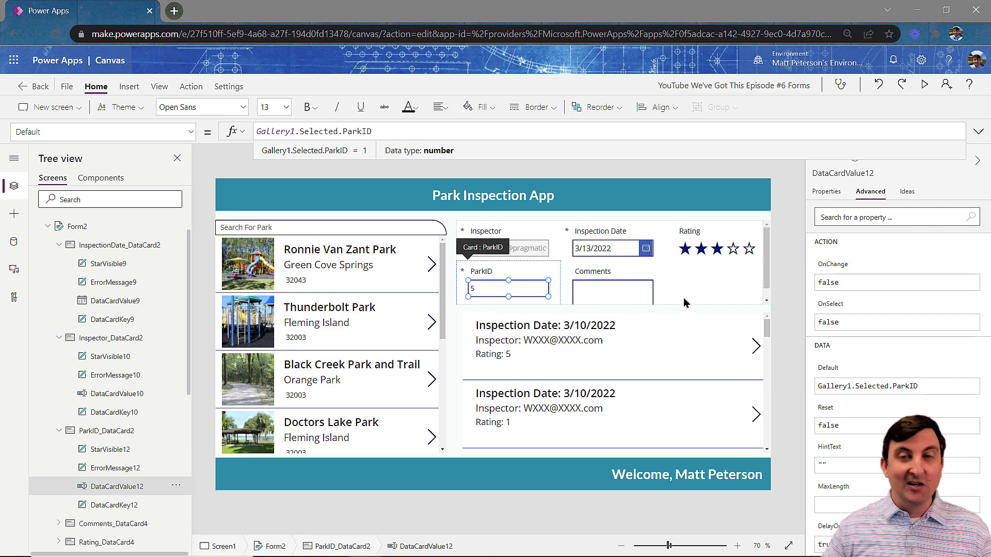
Check the form's general properties and preview the app, closing the preview and turning off its testing tip for good
{"action": "left_click", "coordinate": [714, 295]}
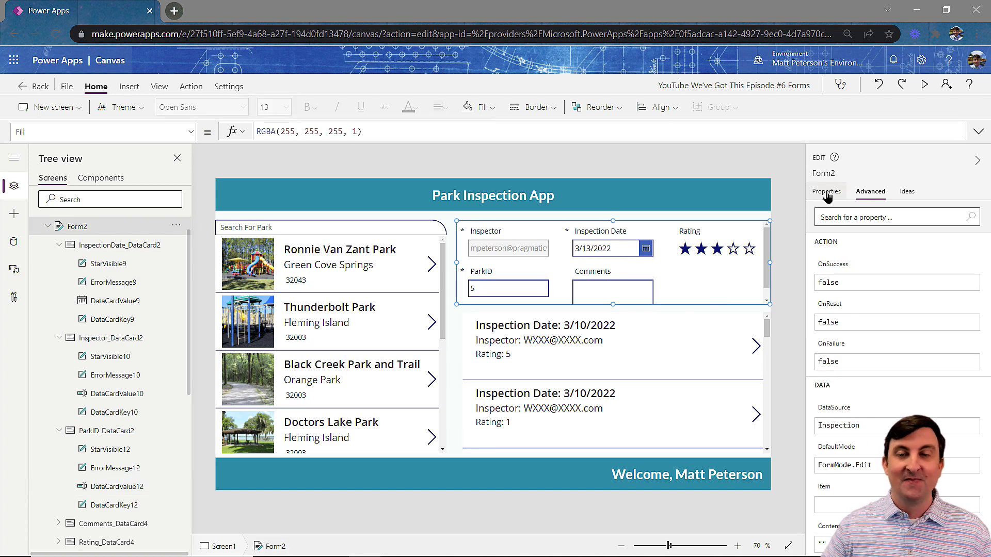
{"action": "left_click", "coordinate": [825, 192]}
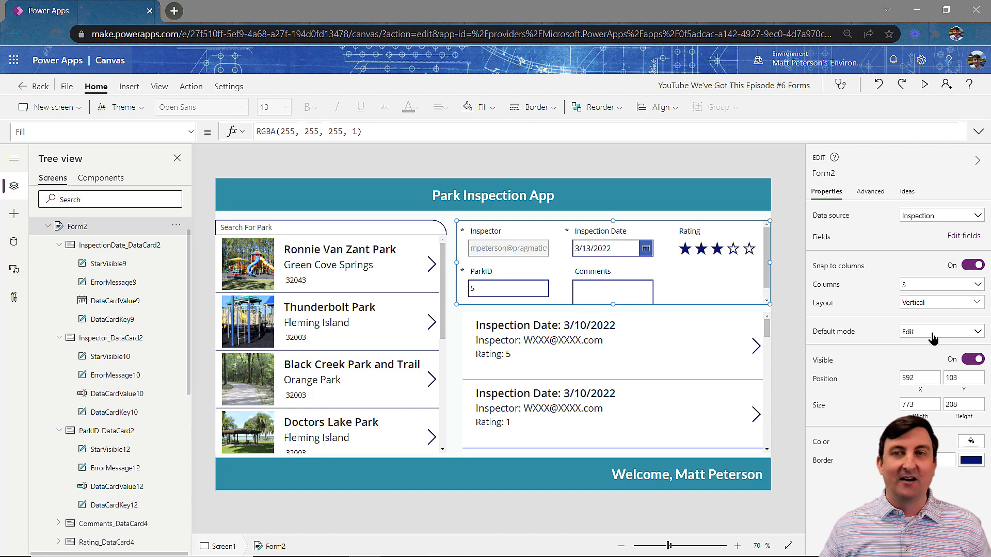
{"action": "left_click", "coordinate": [924, 84]}
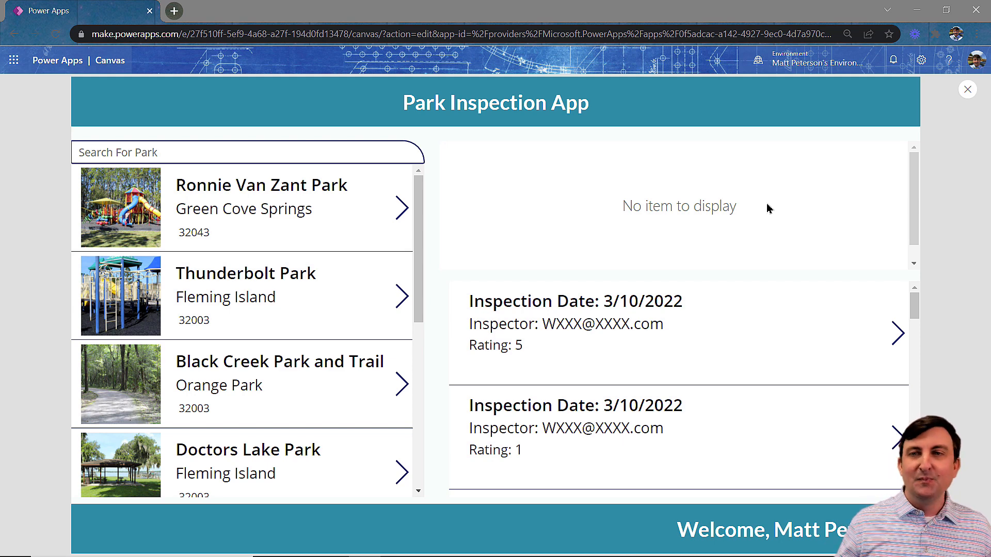
{"action": "left_click", "coordinate": [967, 89]}
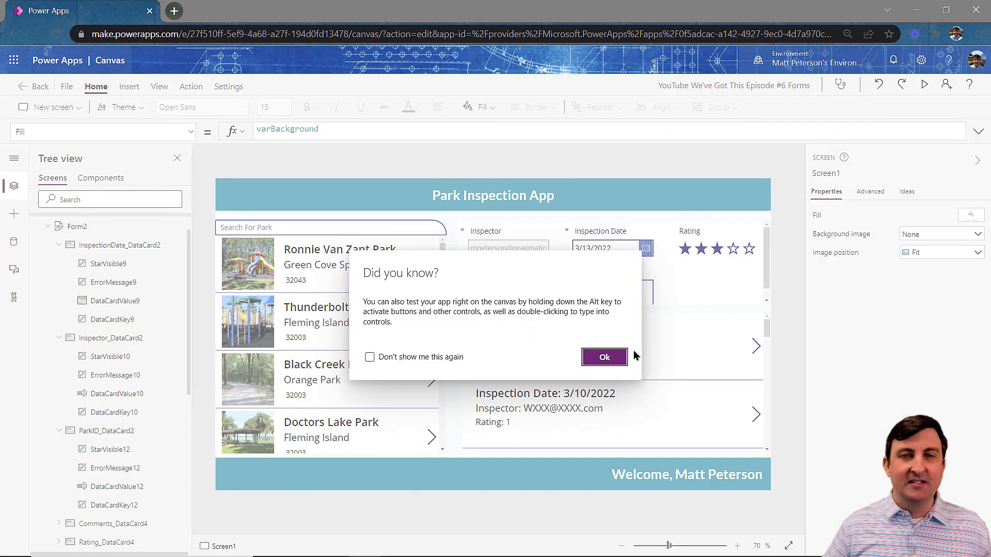
{"action": "left_click", "coordinate": [419, 358]}
{"action": "left_click", "coordinate": [620, 361]}
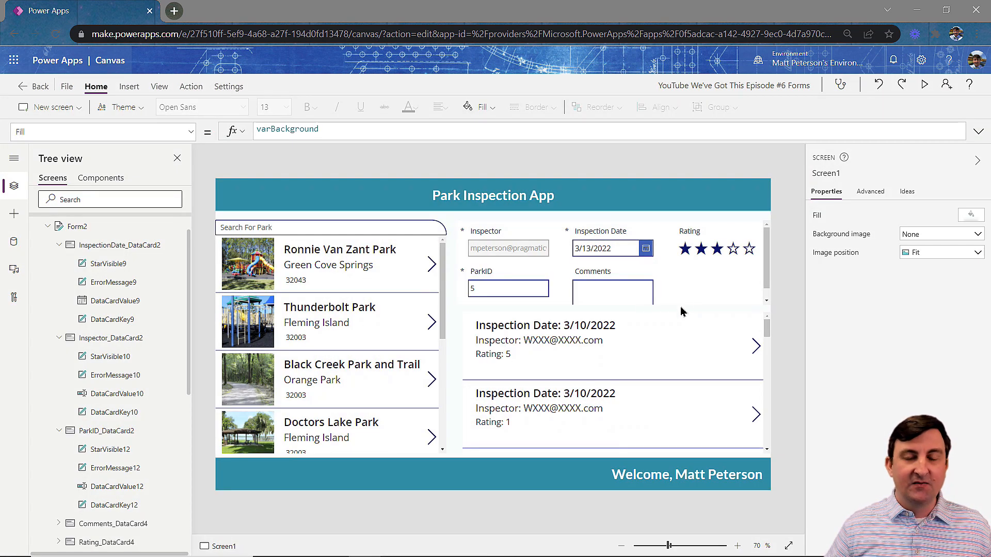
Set the inspection form's default mode to New and check it in the app preview, closing the preview when done
{"action": "left_click", "coordinate": [703, 298]}
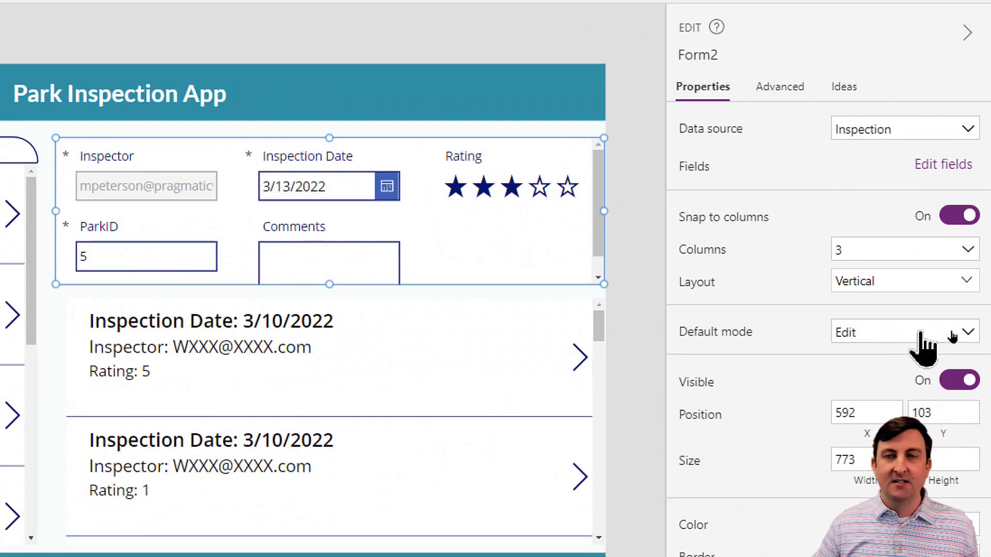
{"action": "left_click", "coordinate": [949, 336]}
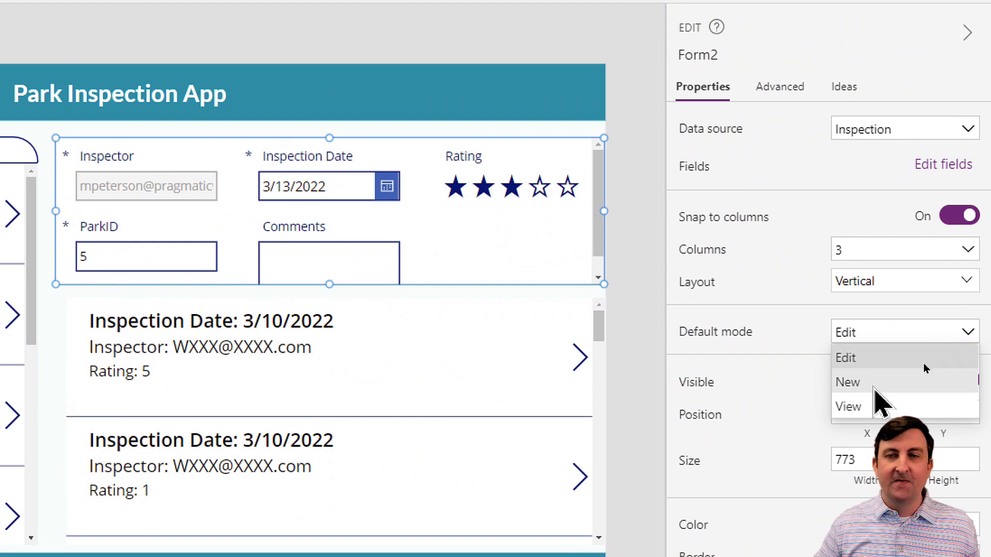
{"action": "left_click", "coordinate": [851, 382]}
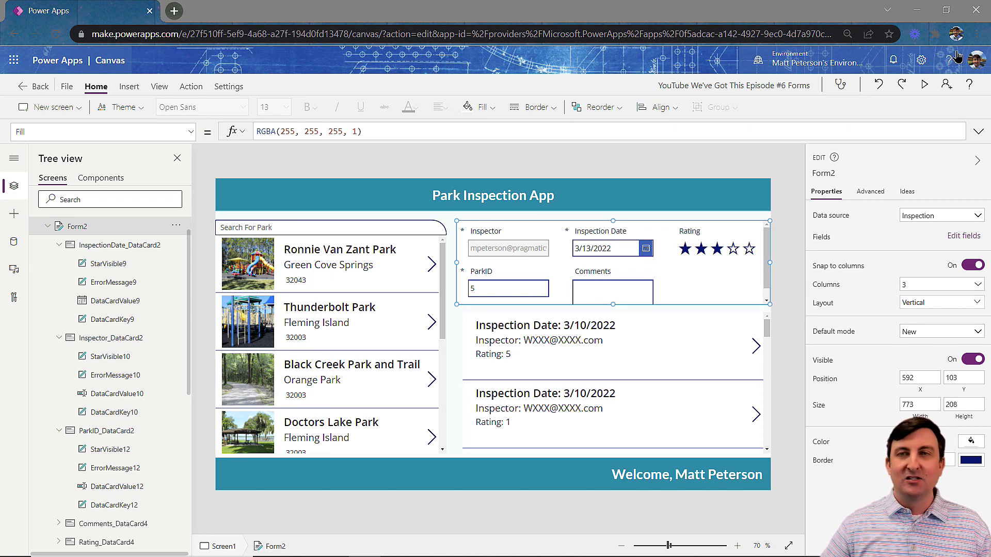
{"action": "left_click", "coordinate": [922, 86]}
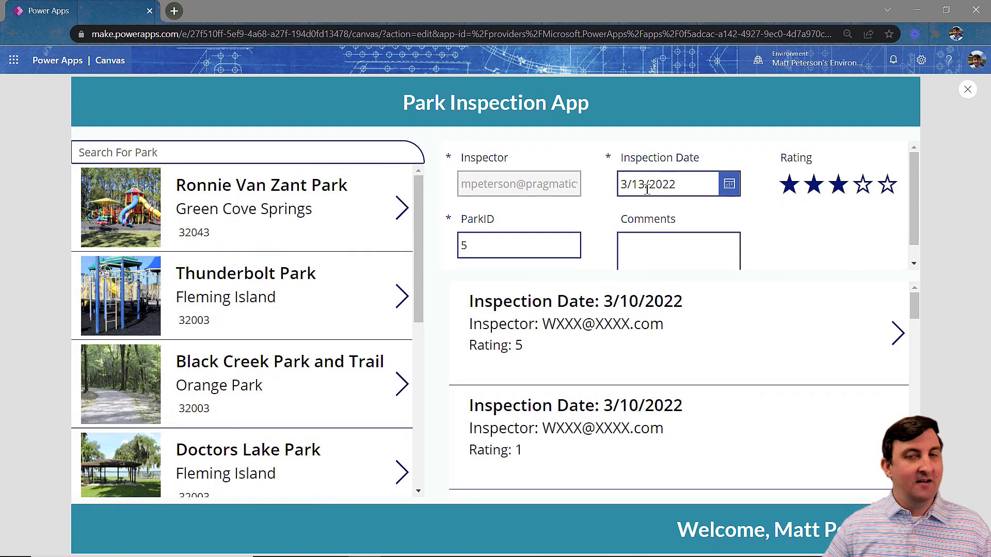
{"action": "left_click", "coordinate": [968, 90]}
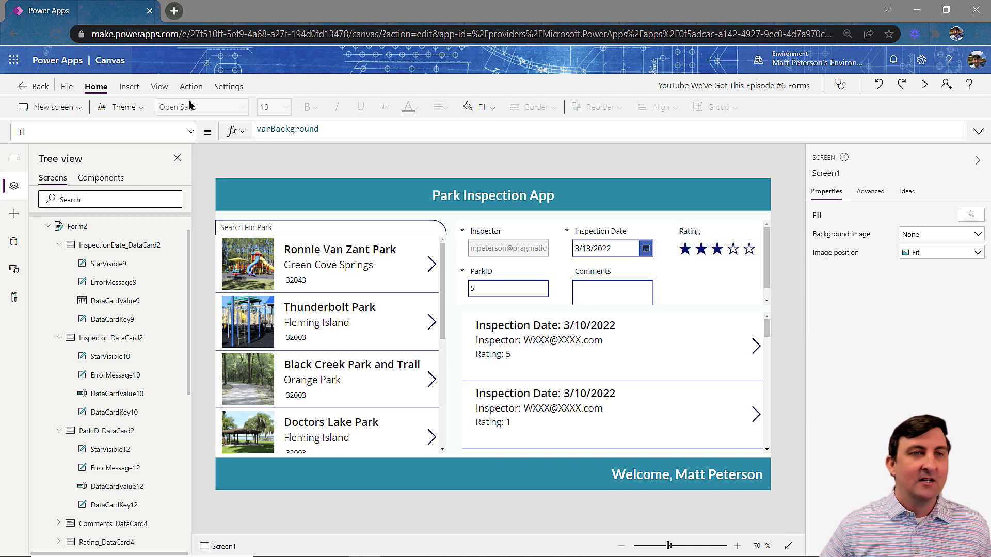
Add a button labelled "Cancel" below the rating stars and give it a dark red fill
{"action": "left_click", "coordinate": [130, 89]}
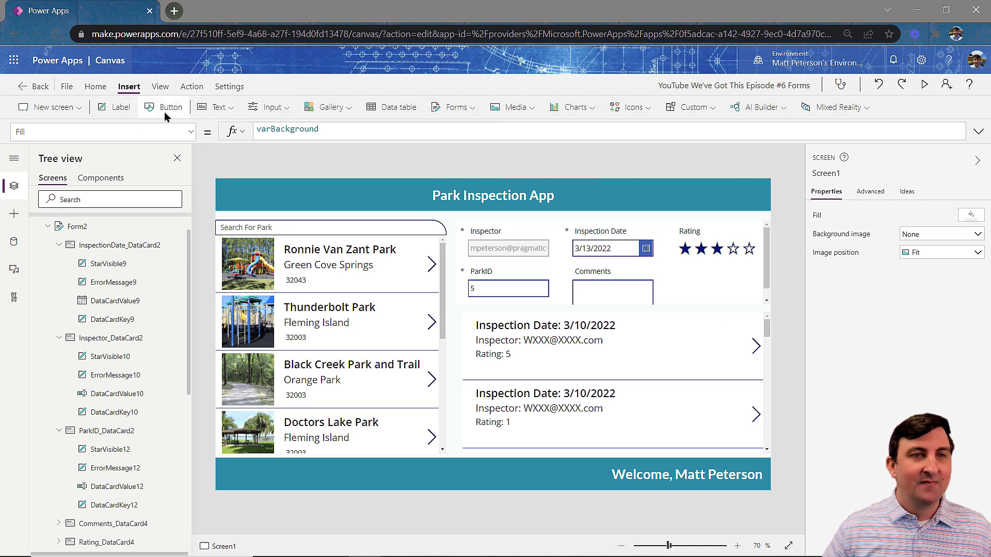
{"action": "left_click", "coordinate": [165, 107]}
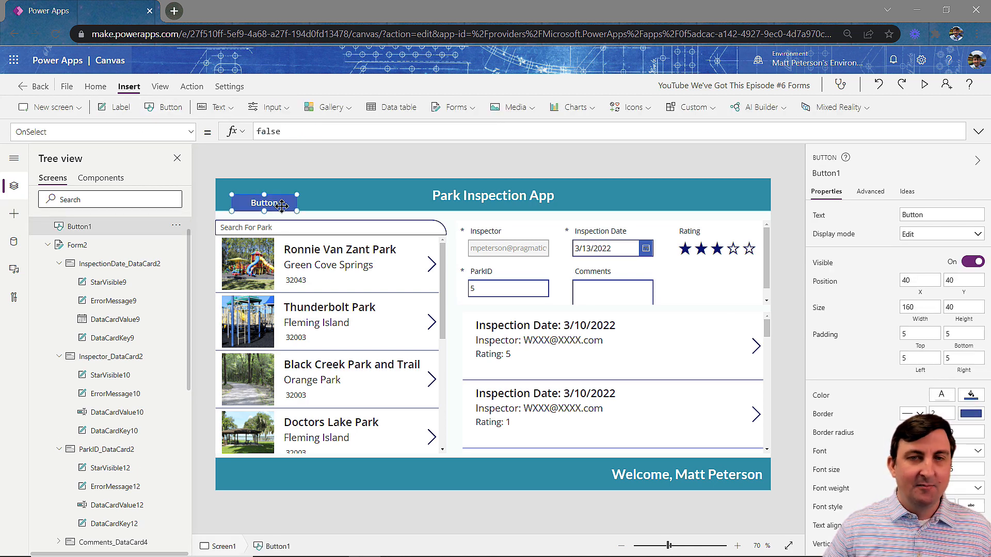
{"action": "left_click_drag", "start_coordinate": [281, 207], "coordinate": [744, 294]}
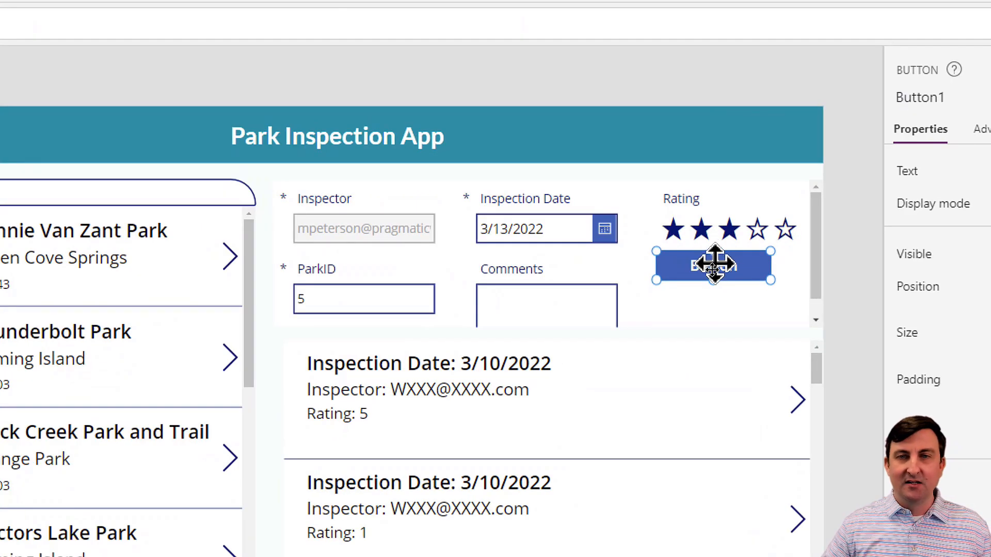
{"action": "double_click", "coordinate": [717, 265]}
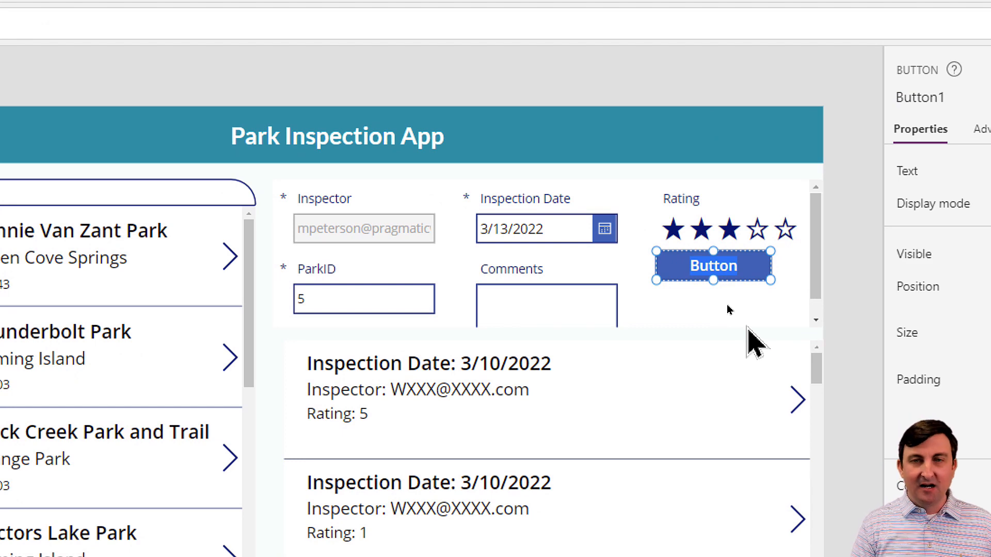
{"action": "type", "text": "Cancel"}
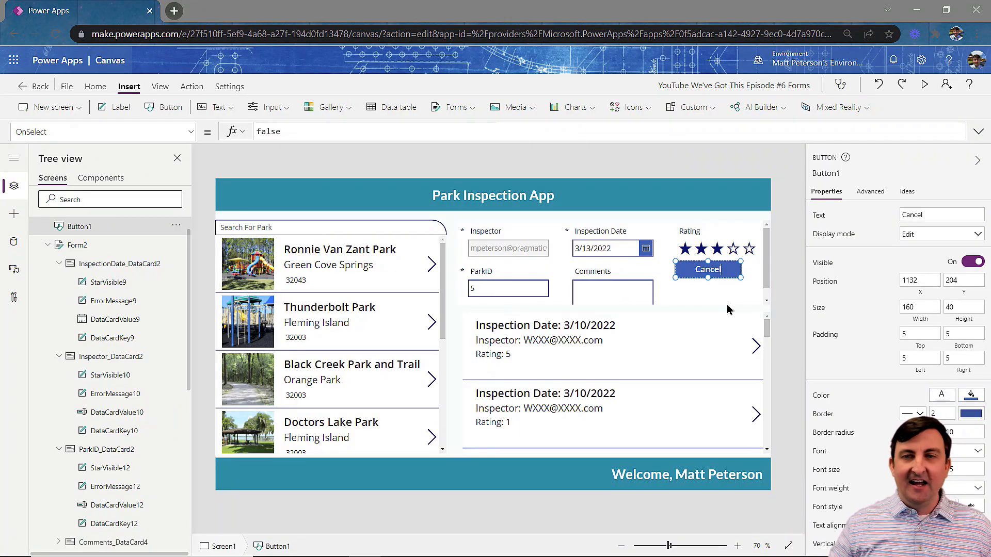
{"action": "left_click", "coordinate": [974, 398]}
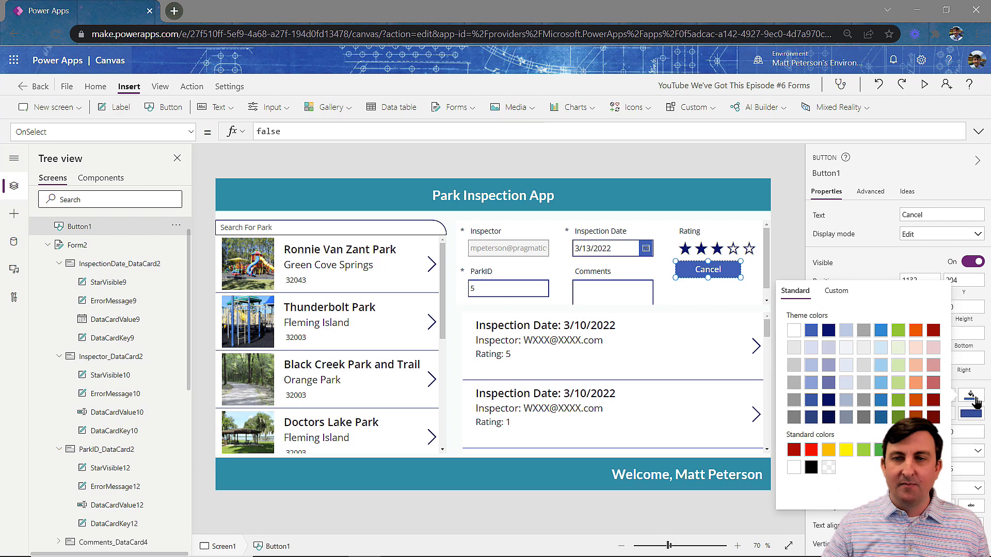
{"action": "left_click", "coordinate": [934, 416]}
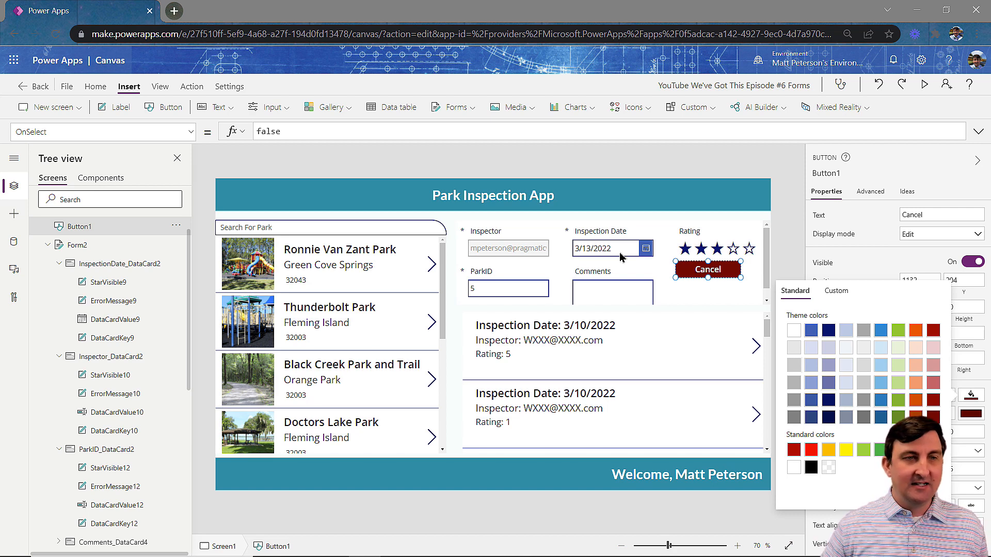
Set the OnSelect formula of the Cancel button to ResetForm(Form2)
{"action": "left_click", "coordinate": [97, 230]}
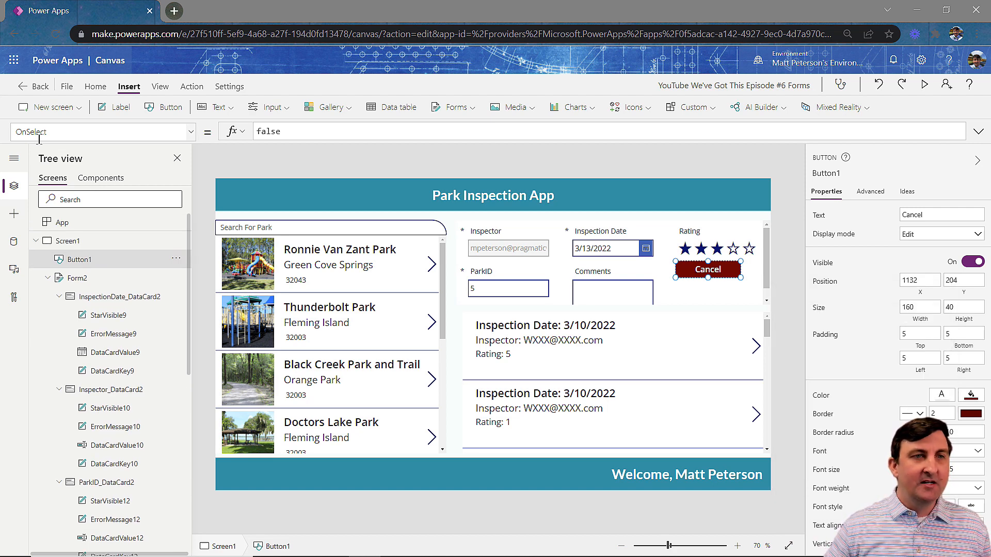
{"action": "double_click", "coordinate": [291, 130]}
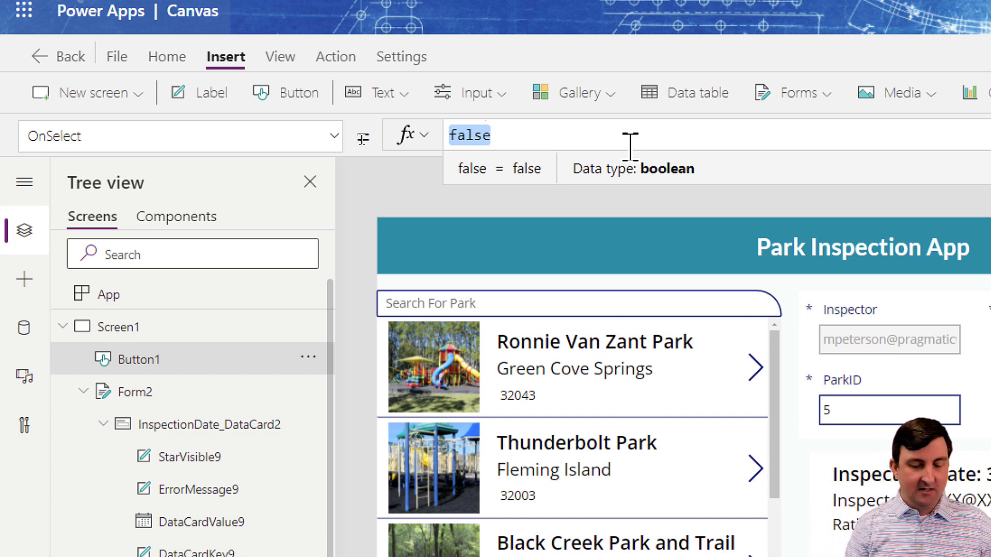
{"action": "type", "text": "reset"}
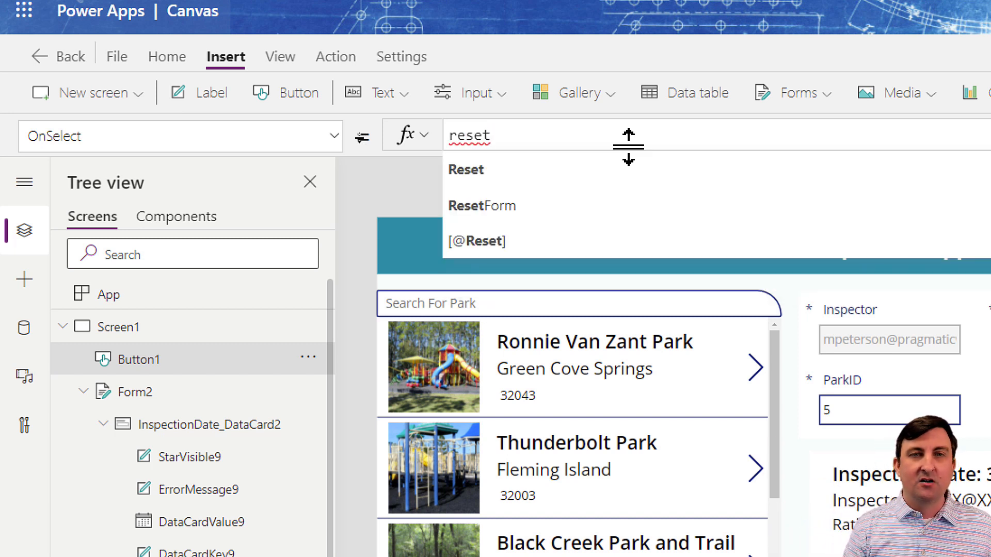
{"action": "left_click", "coordinate": [655, 206]}
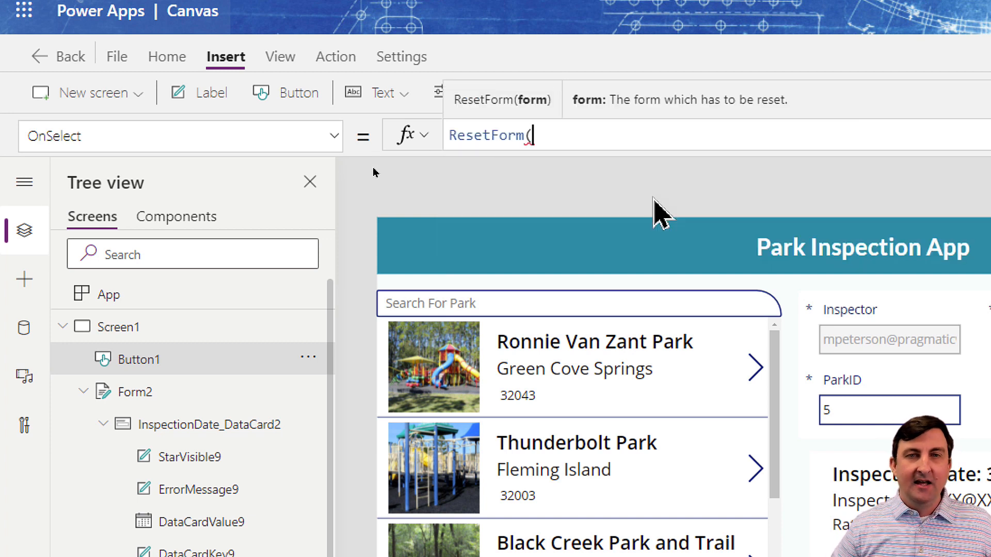
{"action": "type", "text": "for"}
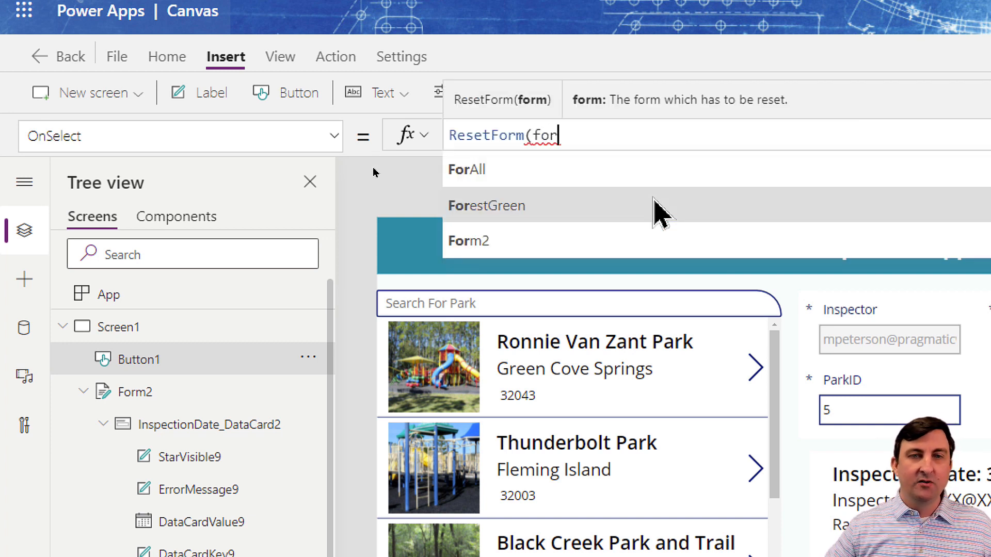
{"action": "left_click", "coordinate": [532, 245]}
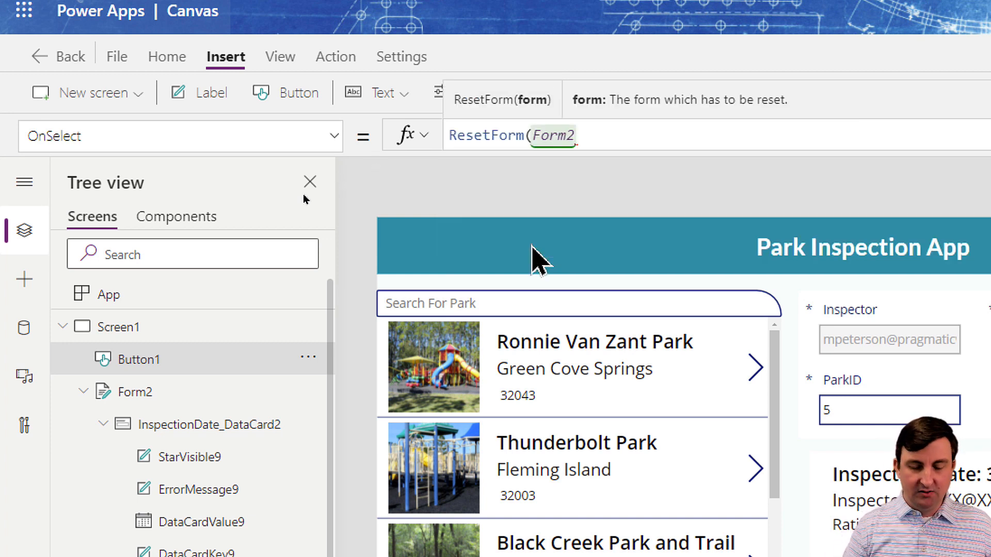
{"action": "type", "text": ")"}
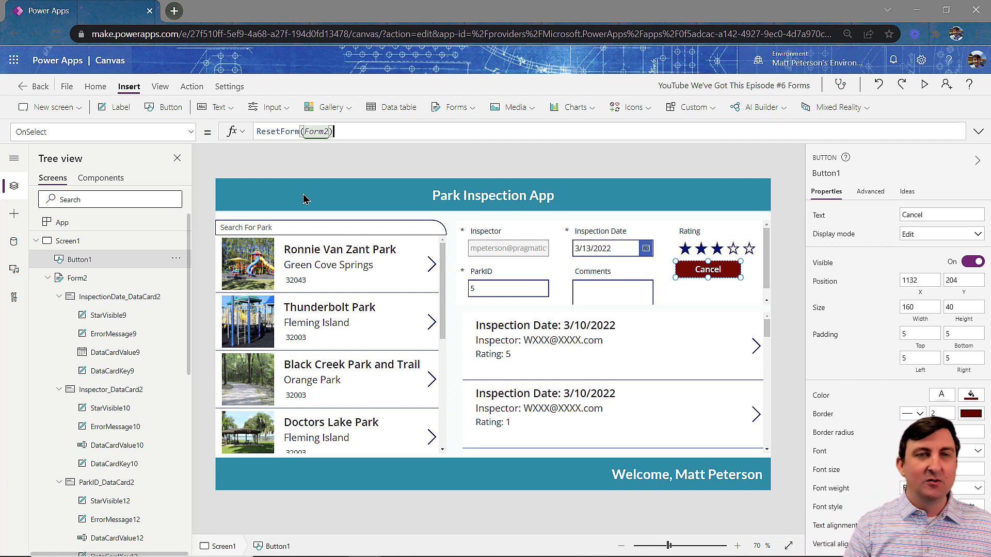
Extend the Cancel button's OnSelect formula with ;NewForm(Form2) after the reset call
{"action": "type", "text": ";"}
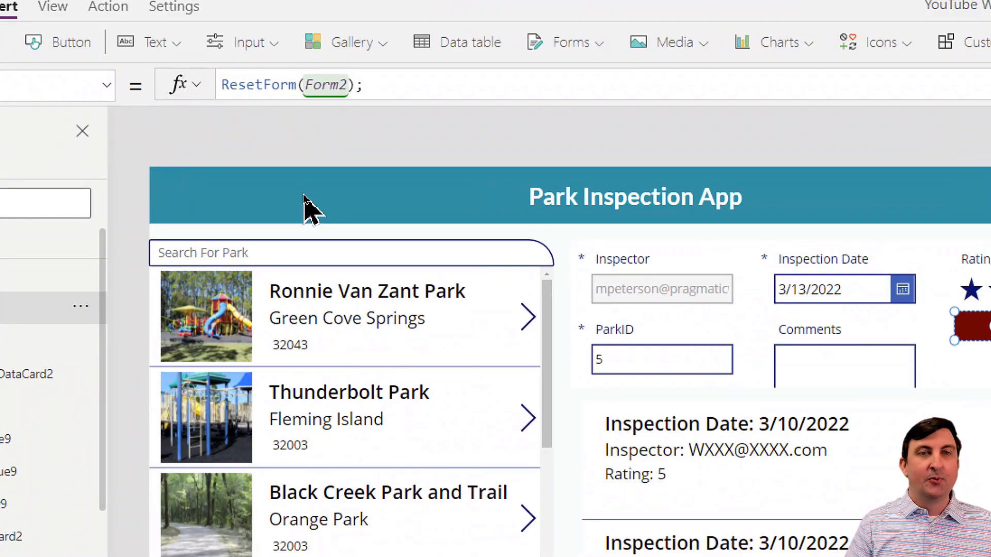
{"action": "type", "text": "new"}
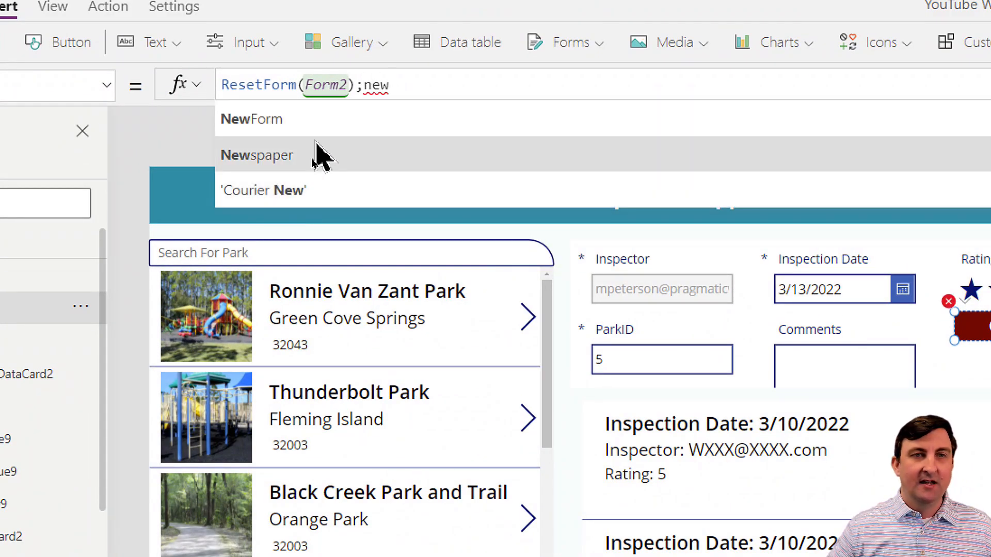
{"action": "left_click", "coordinate": [322, 123]}
{"action": "type", "text": "for"}
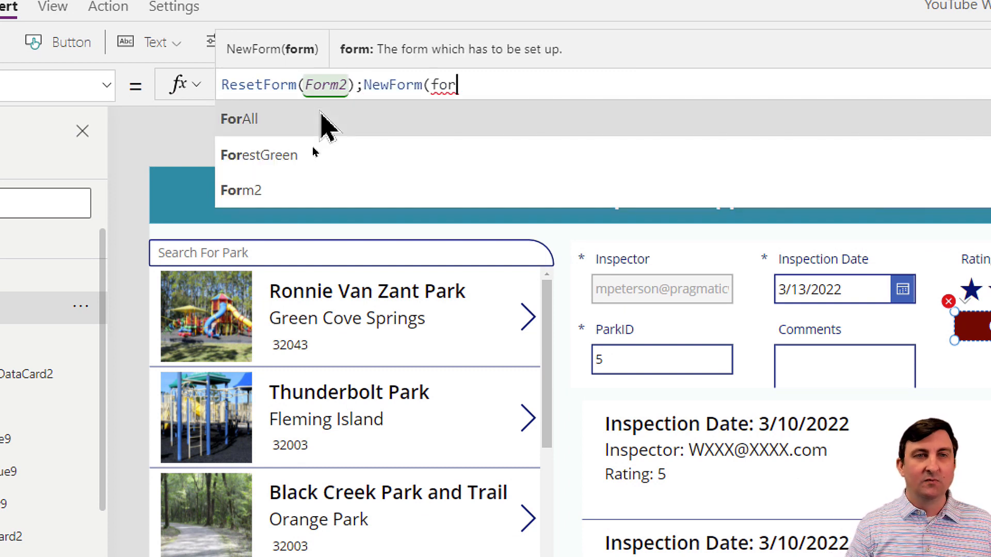
{"action": "left_click", "coordinate": [280, 204]}
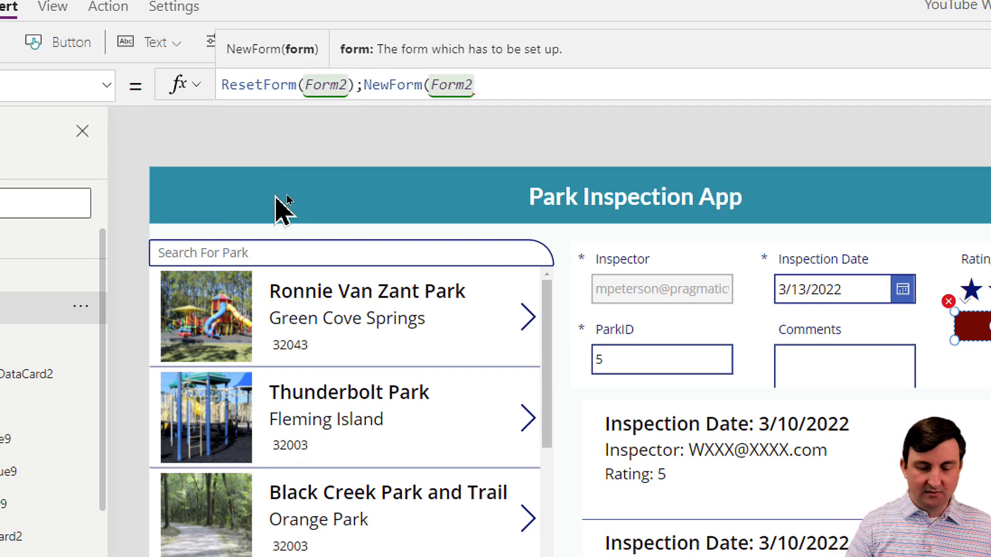
{"action": "type", "text": ")"}
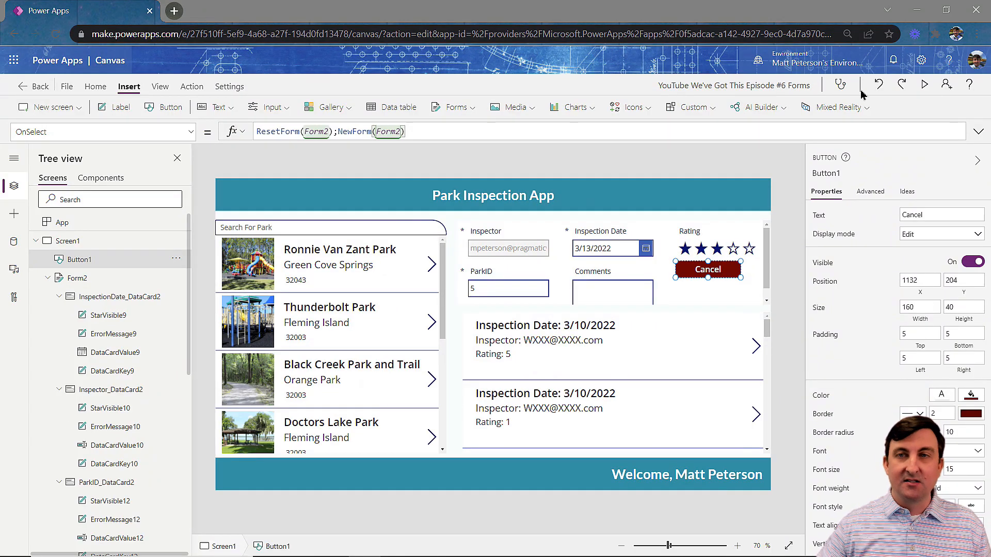
Test Cancel in the app preview with Thunderbolt Park selected, the comment "adsfadfasf" and a five-star rating, and close the preview
{"action": "left_click", "coordinate": [924, 84]}
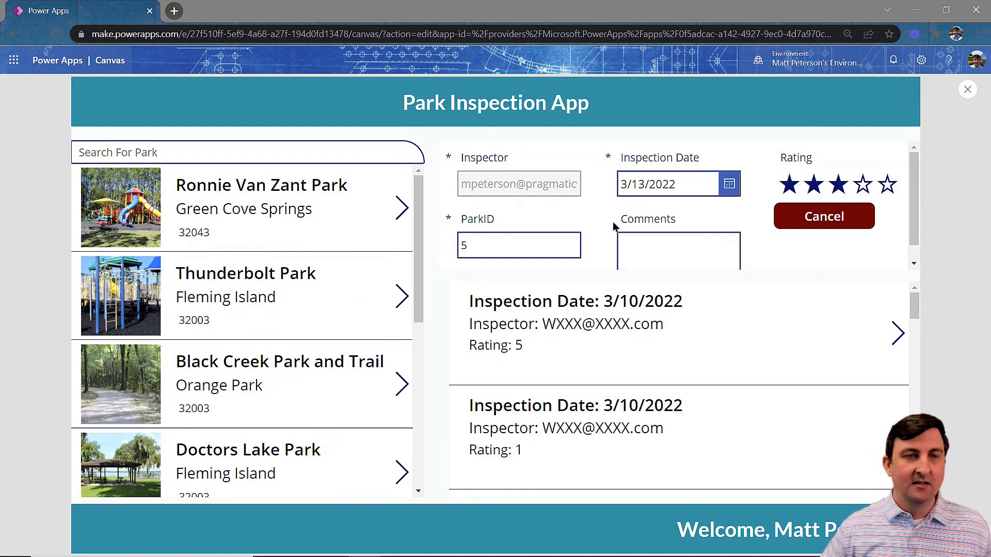
{"action": "left_click", "coordinate": [345, 289]}
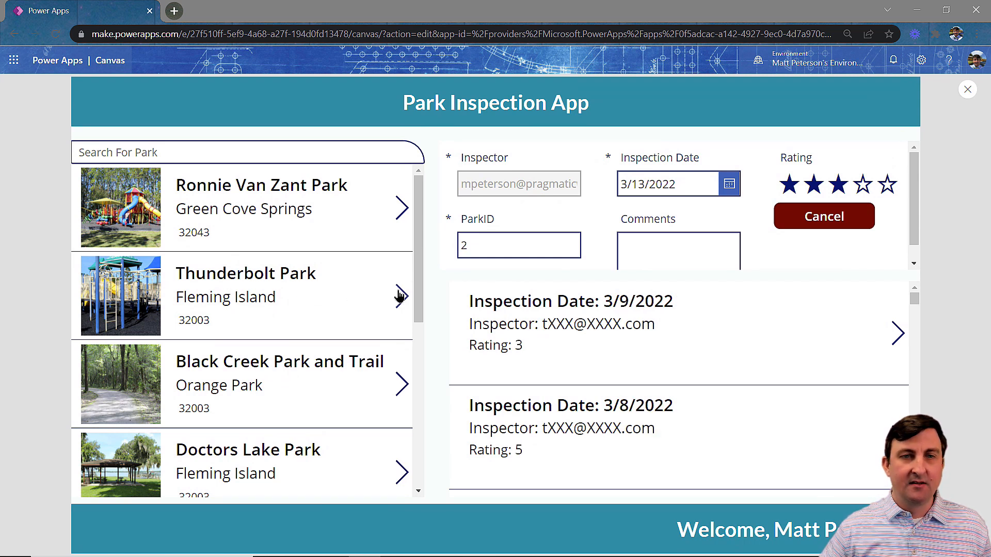
{"action": "left_click", "coordinate": [666, 249]}
{"action": "type", "text": "ads"}
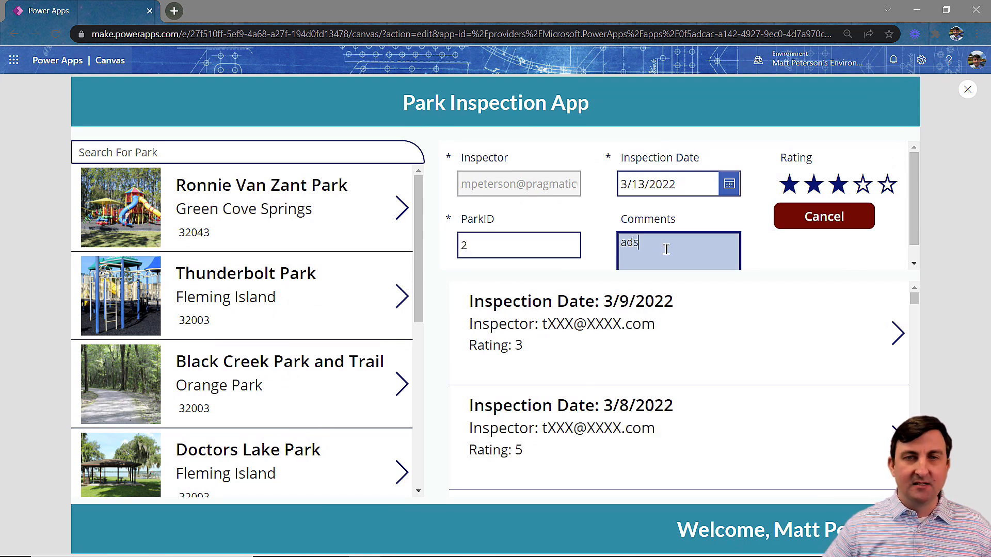
{"action": "type", "text": "fadfasf"}
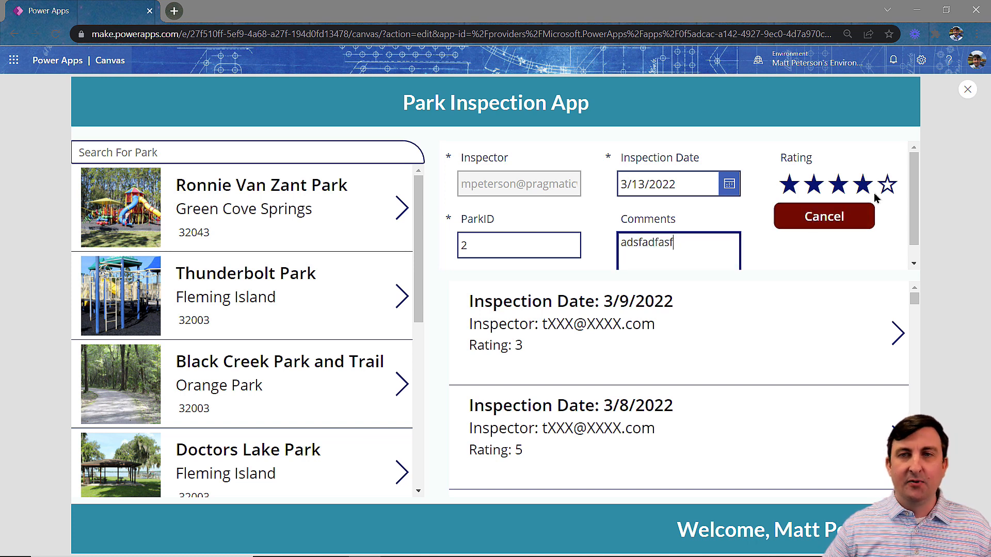
{"action": "left_click", "coordinate": [890, 190]}
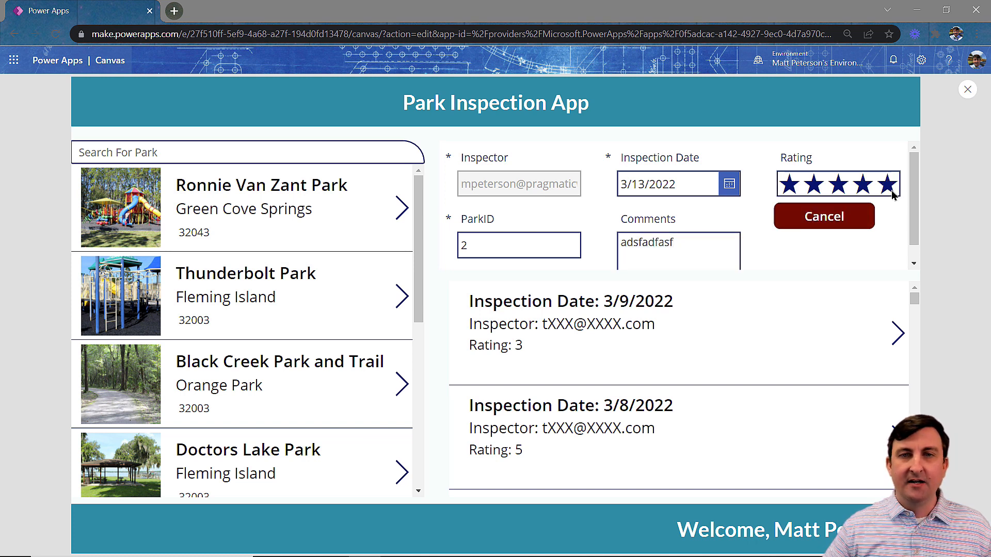
{"action": "left_click", "coordinate": [833, 225]}
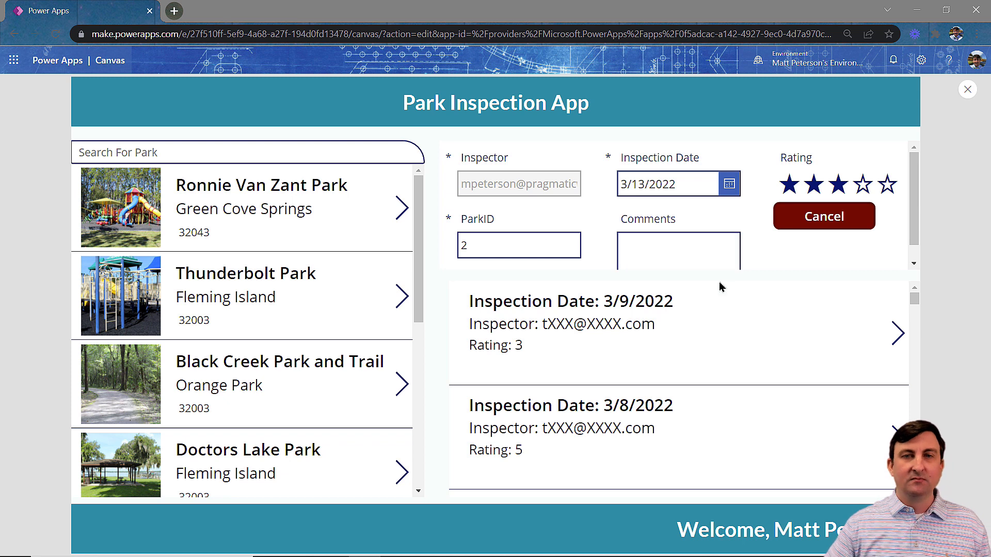
{"action": "left_click", "coordinate": [861, 187]}
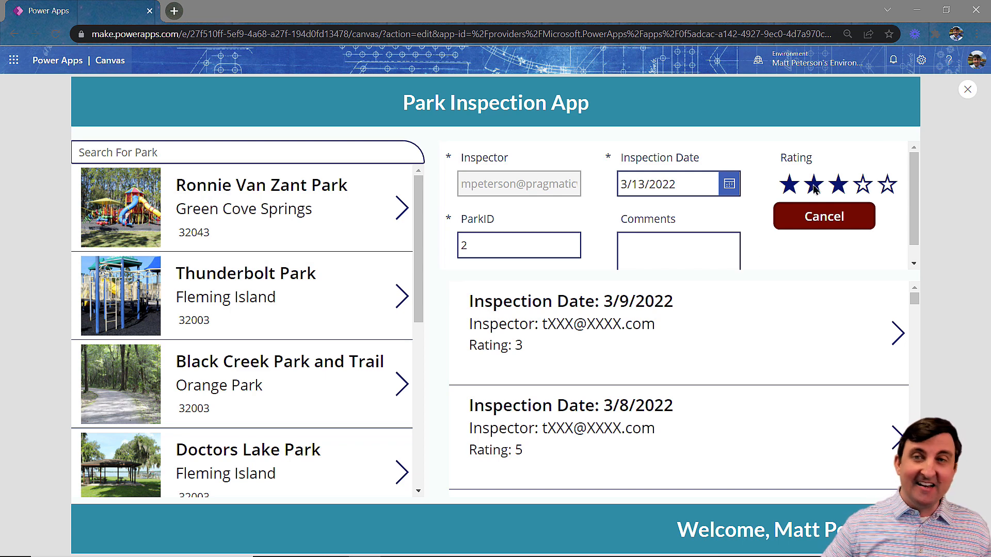
{"action": "left_click", "coordinate": [967, 90]}
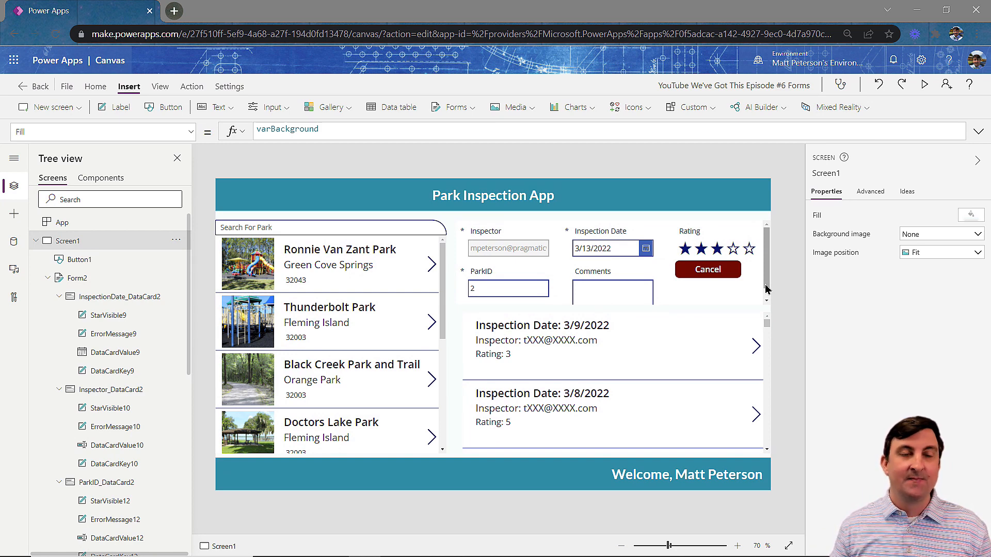
Add a second button directly below the Cancel button and label it "Save"
{"action": "left_click", "coordinate": [167, 116]}
{"action": "left_click_drag", "start_coordinate": [445, 256], "coordinate": [709, 292]}
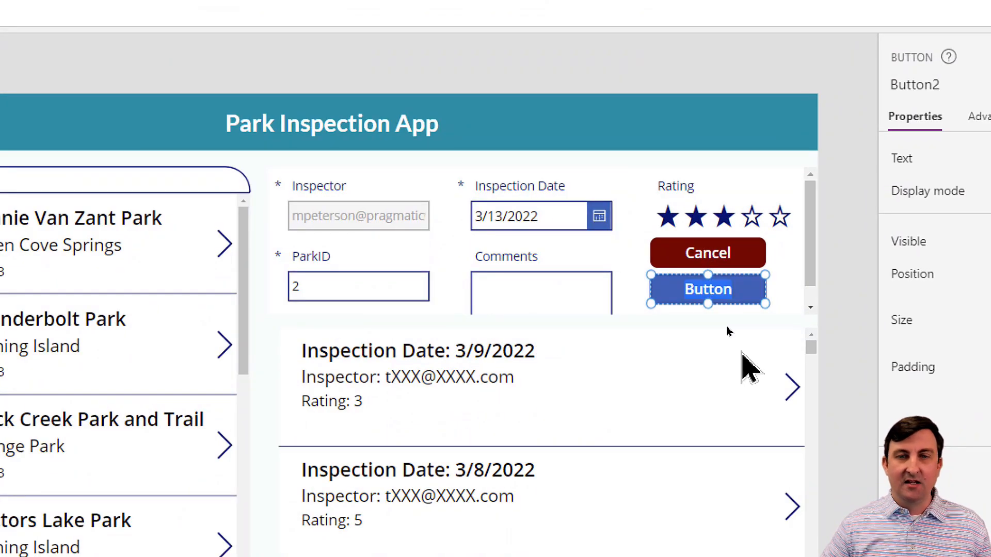
{"action": "type", "text": "Submi"}
{"action": "key", "text": "BackSpace"}
{"action": "key", "text": "BackSpace"}
{"action": "key", "text": "BackSpace"}
{"action": "key", "text": "BackSpace"}
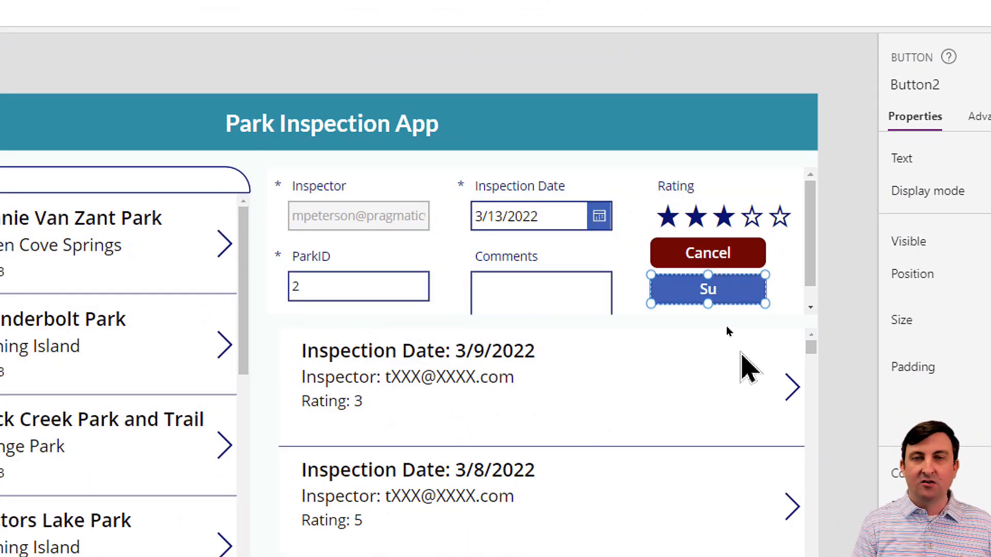
{"action": "type", "text": "ave"}
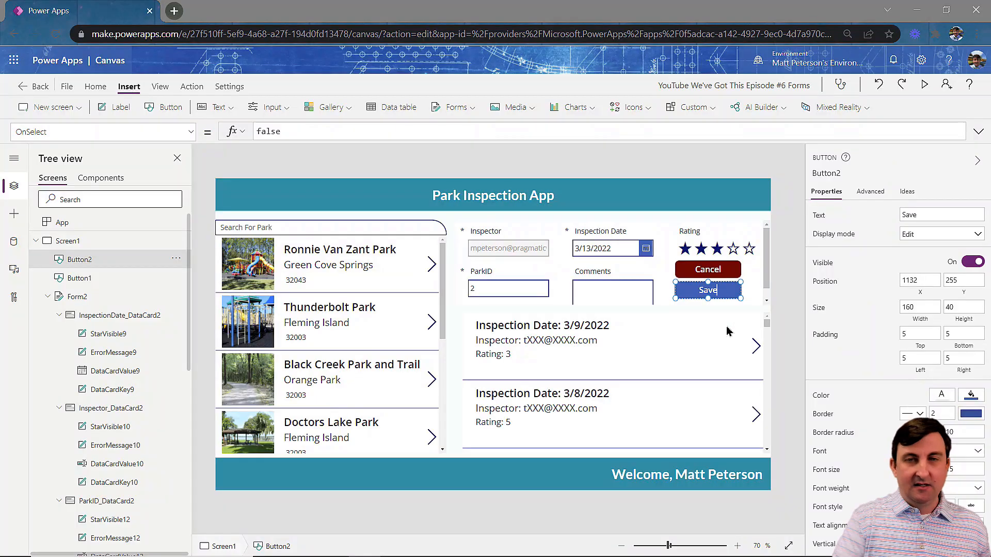
Change the Save button's fill colour to green from the standard colours
{"action": "left_click", "coordinate": [976, 398]}
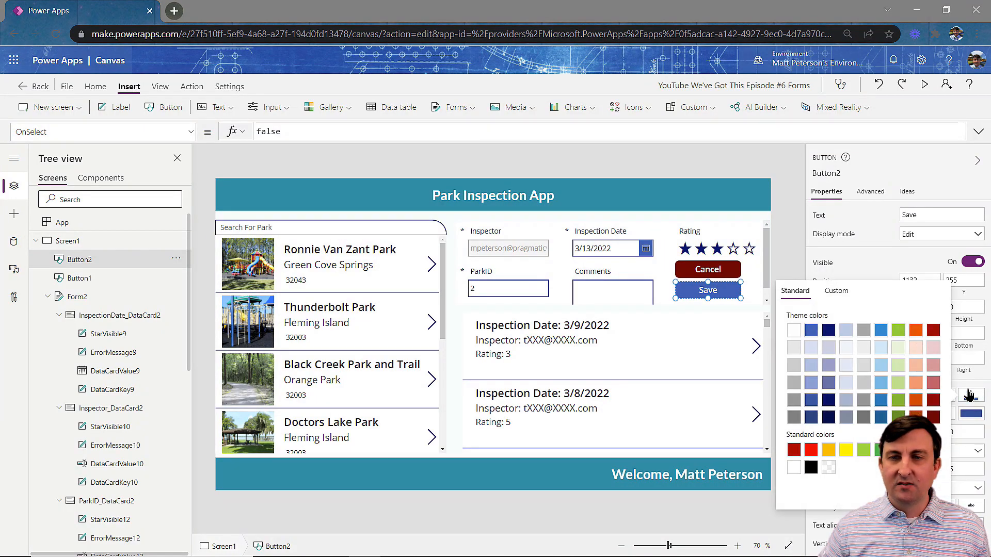
{"action": "left_click", "coordinate": [864, 450]}
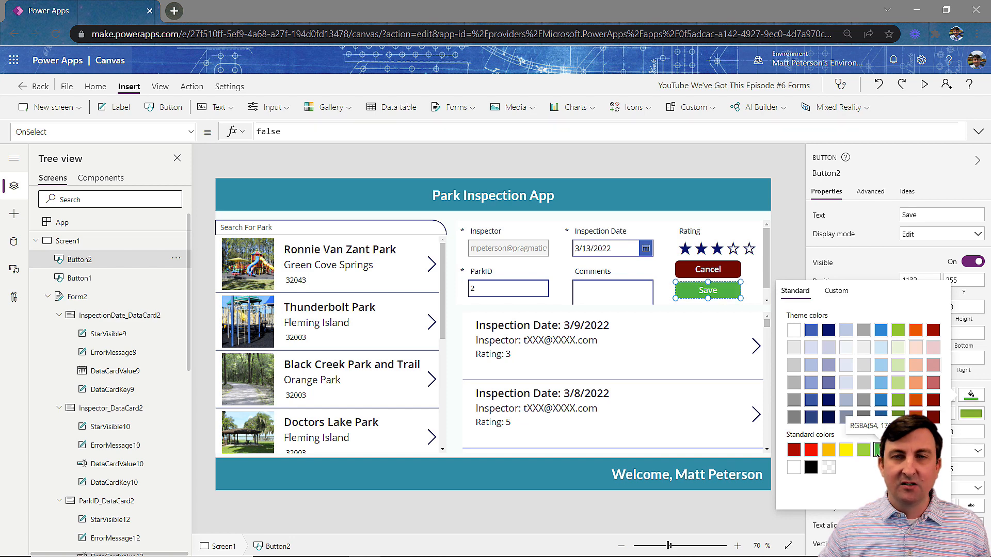
{"action": "left_click", "coordinate": [752, 289]}
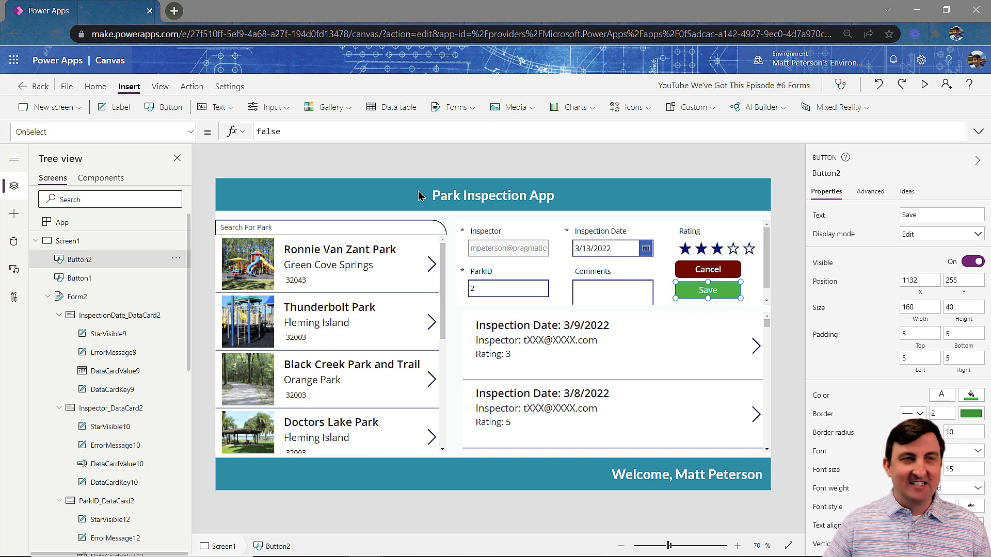
Set the OnSelect formula of the Save button to SubmitForm(Form2)
{"action": "double_click", "coordinate": [296, 131]}
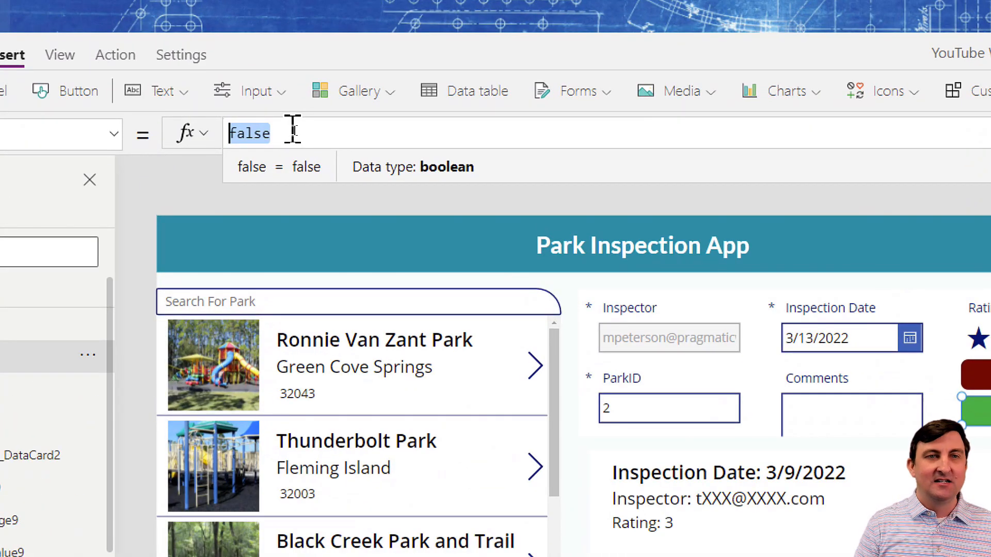
{"action": "type", "text": "submi"}
{"action": "key", "text": "Tab"}
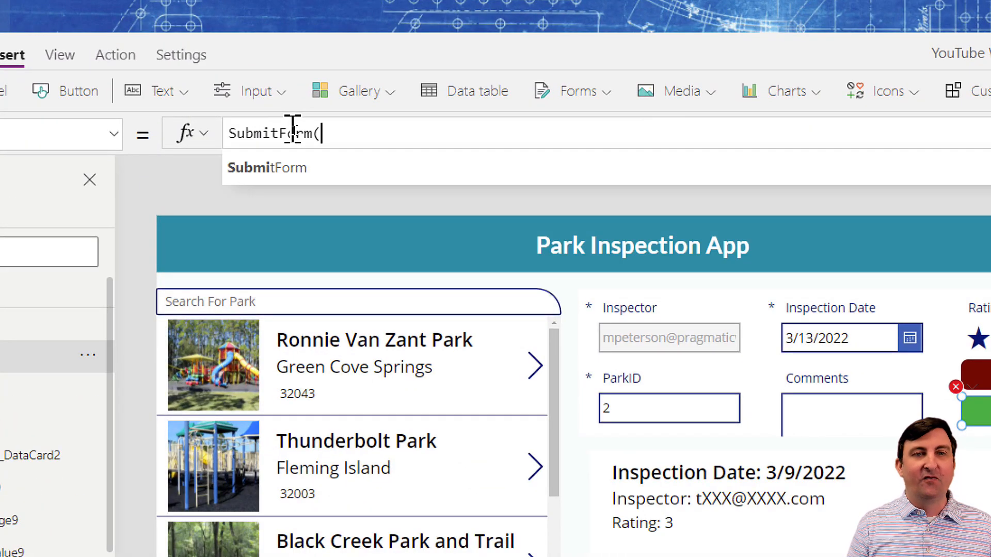
{"action": "key", "text": "Tab"}
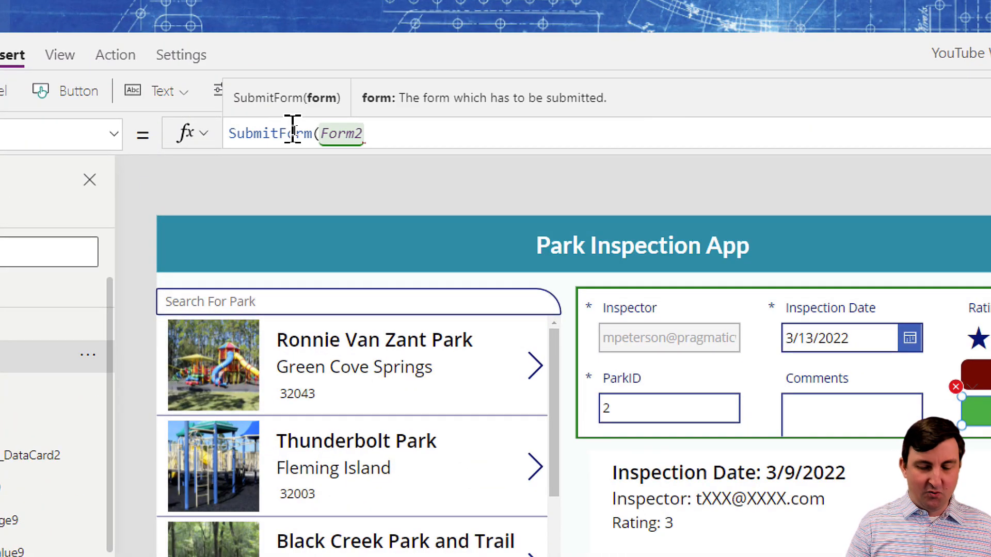
{"action": "type", "text": ")"}
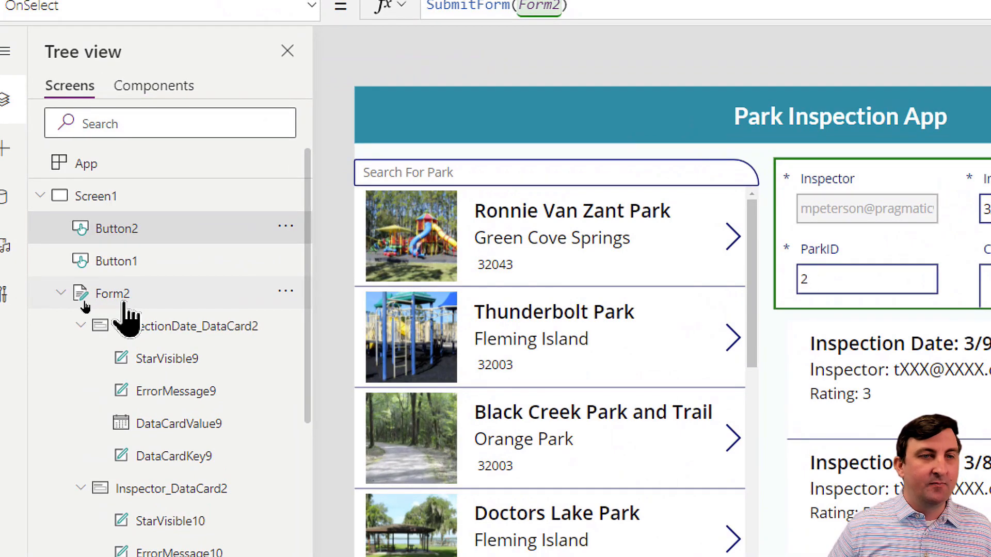
Set the OnSuccess formula of Form2 to NewForm(Form2)
{"action": "left_click", "coordinate": [84, 304]}
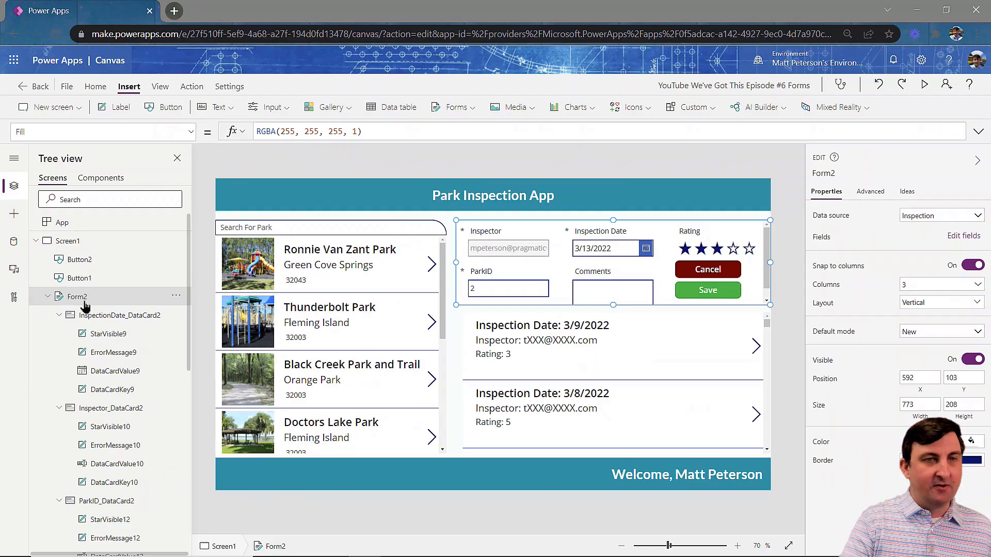
{"action": "left_click", "coordinate": [190, 131]}
{"action": "scroll", "coordinate": [78, 361], "scroll_direction": "down", "scroll_amount": 2}
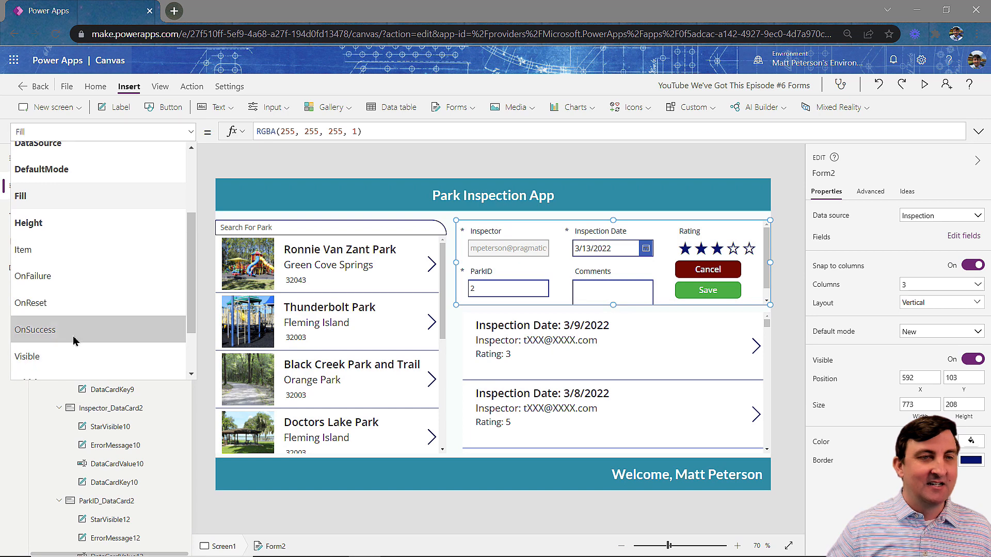
{"action": "left_click", "coordinate": [78, 356]}
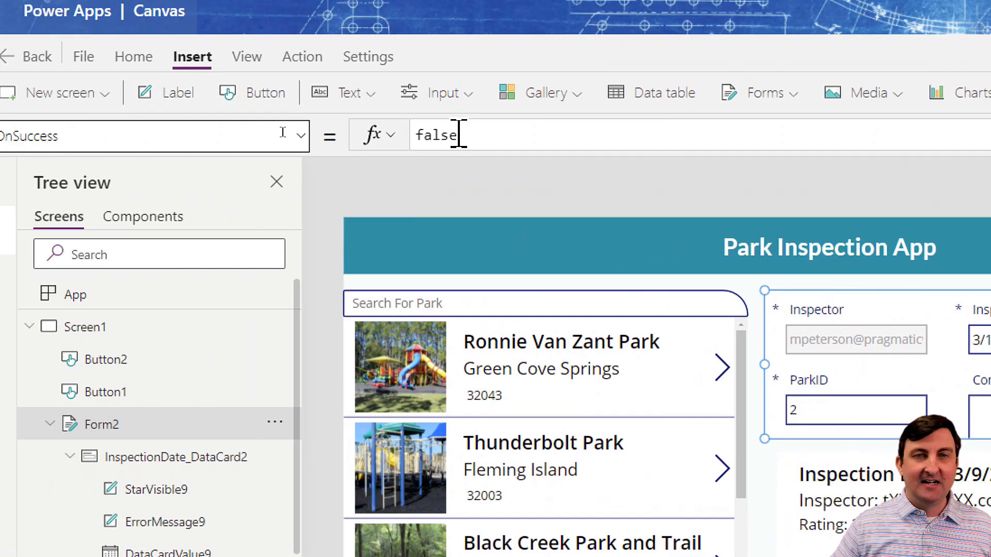
{"action": "double_click", "coordinate": [457, 136]}
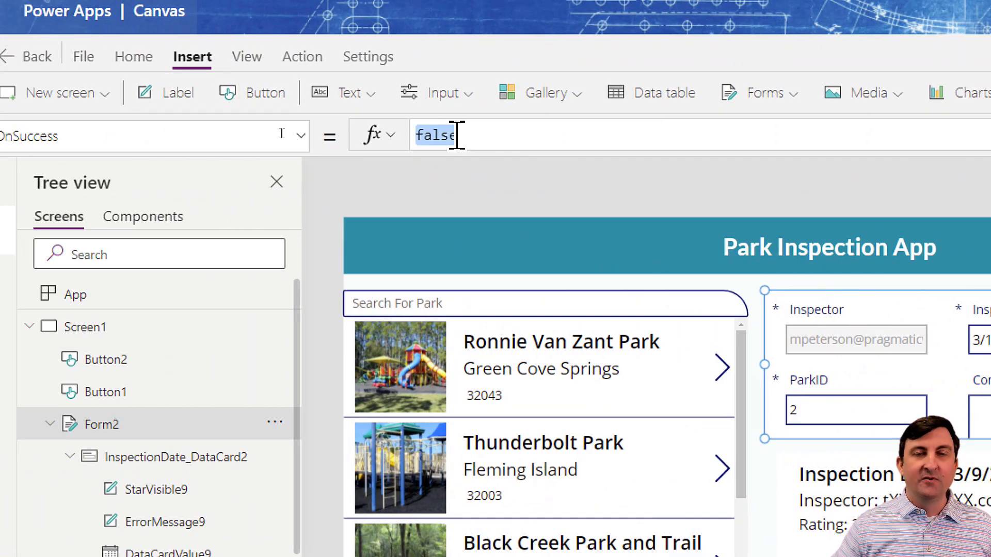
{"action": "type", "text": "newfo"}
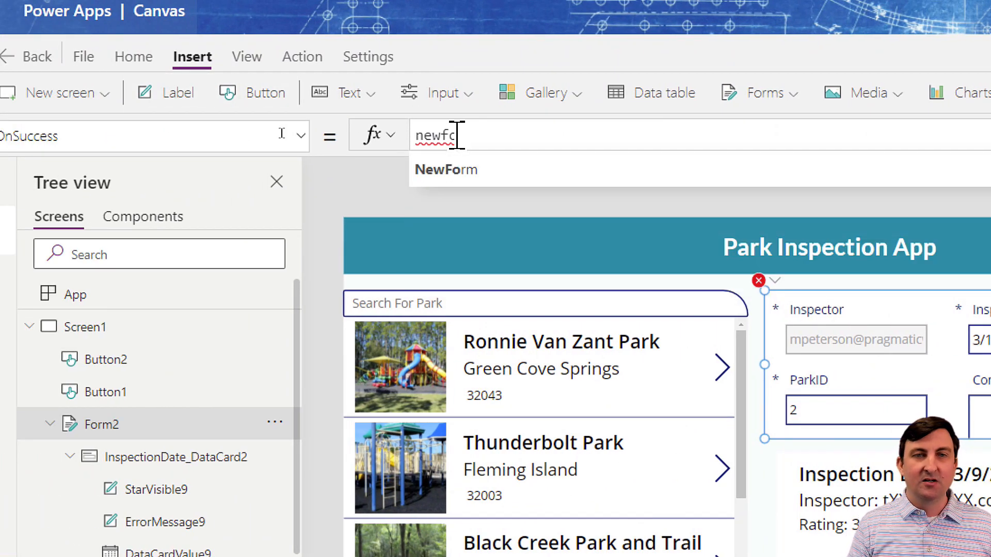
{"action": "type", "text": "rm(Form2"}
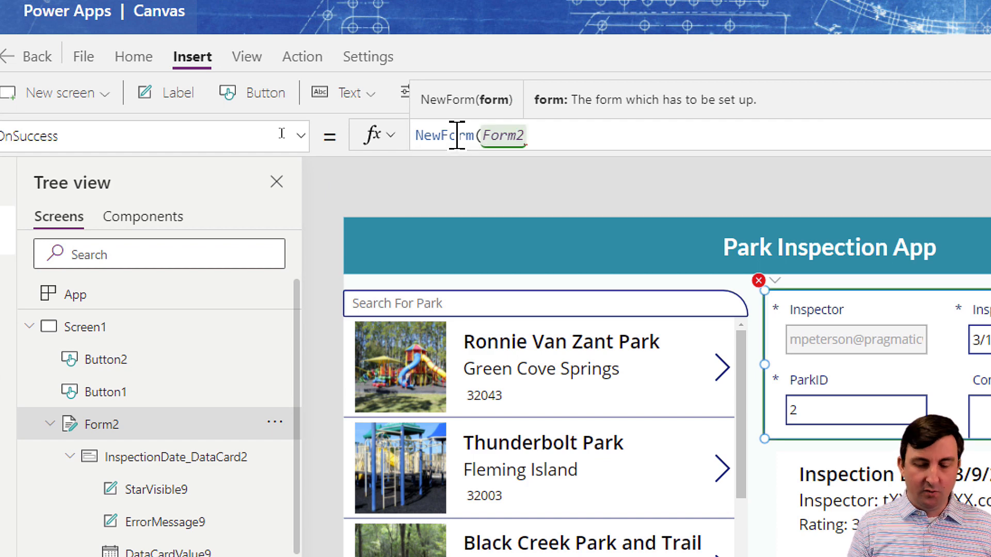
{"action": "type", "text": ")"}
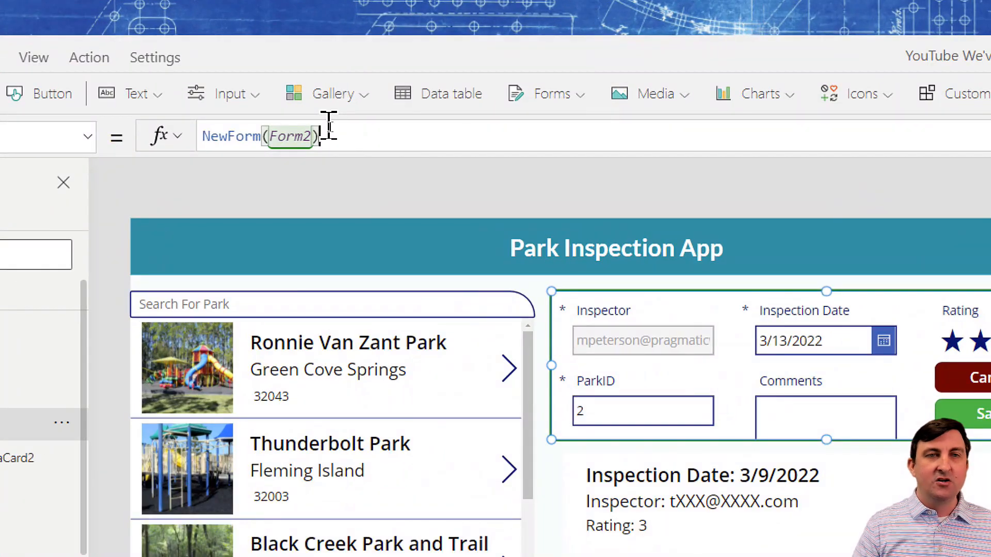
Extend Form2's OnSuccess formula with ;Notify("Your record was created",NotificationType.Success,2000) after the NewForm call
{"action": "type", "text": ";"}
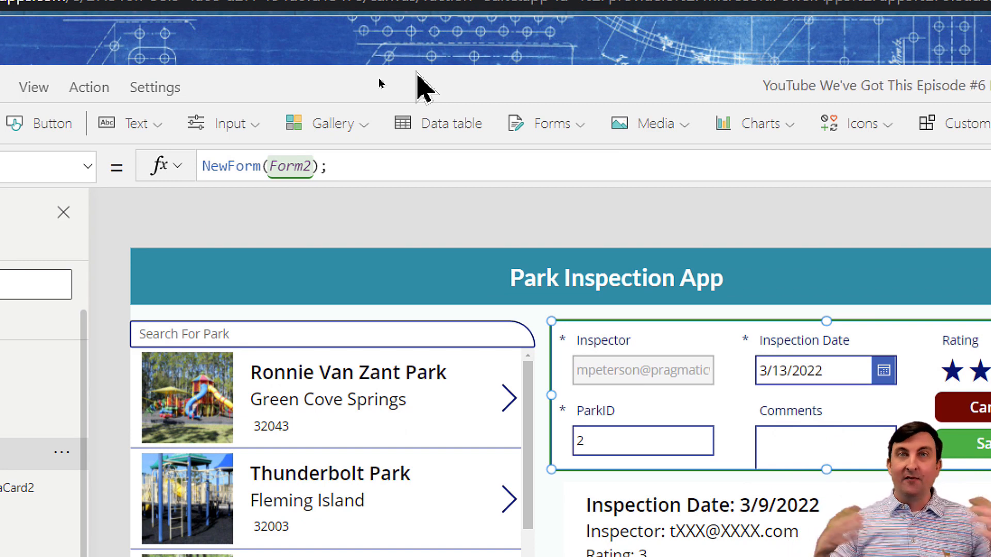
{"action": "type", "text": "no"}
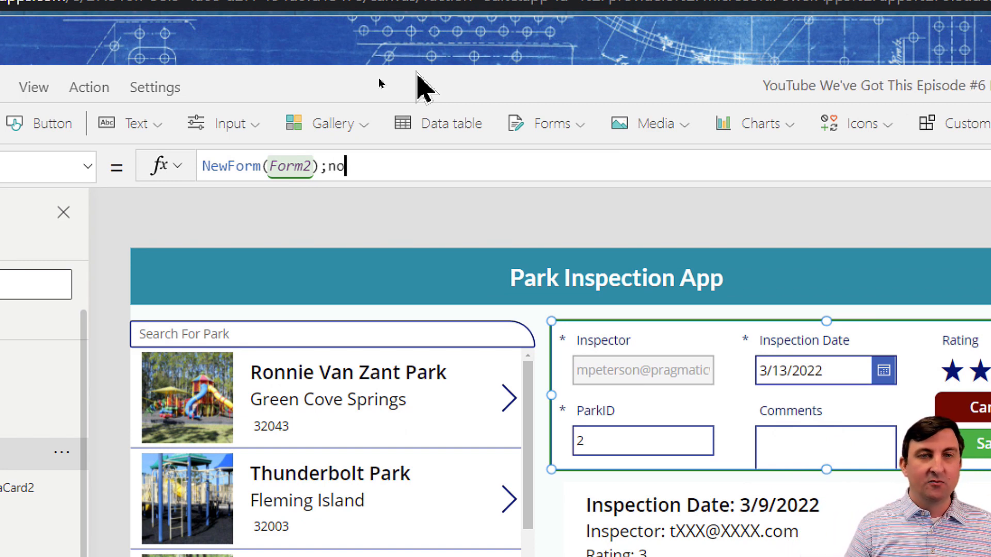
{"action": "type", "text": "tif"}
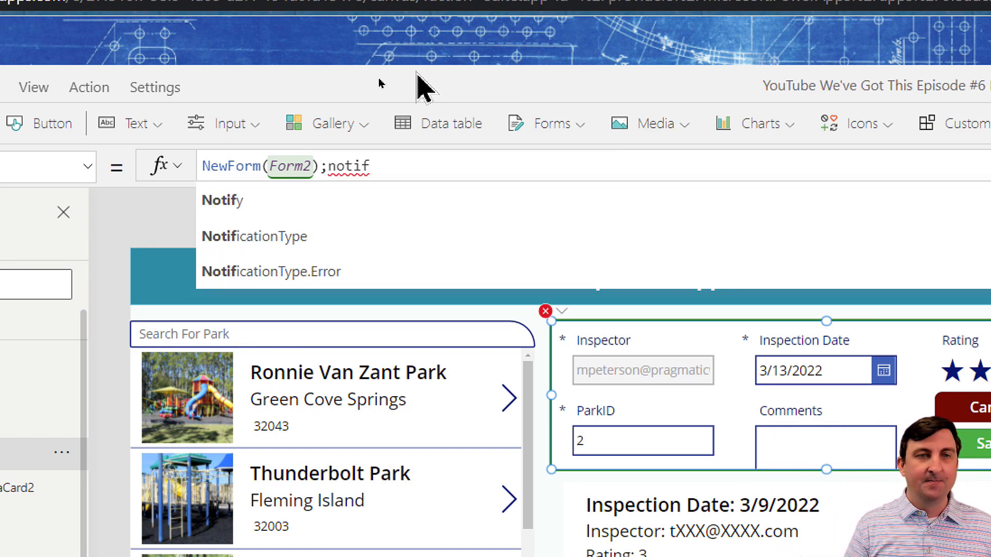
{"action": "key", "text": "Tab"}
{"action": "type", "text": "\""}
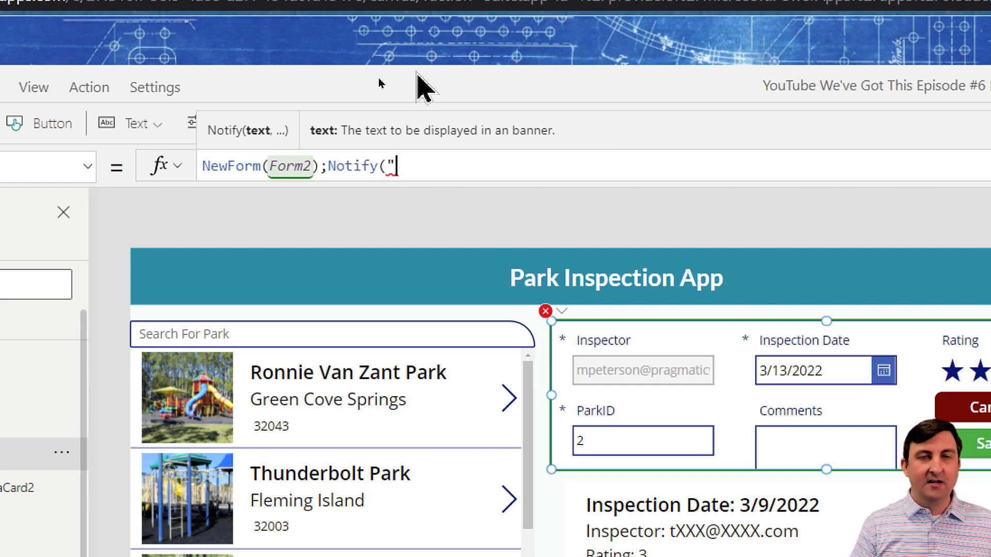
{"action": "type", "text": "Your record was "}
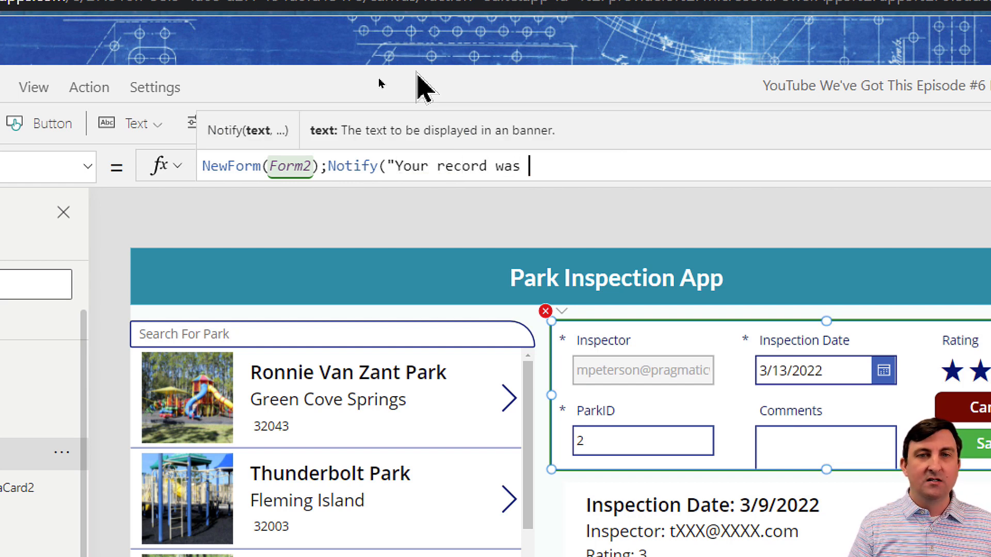
{"action": "type", "text": "created"}
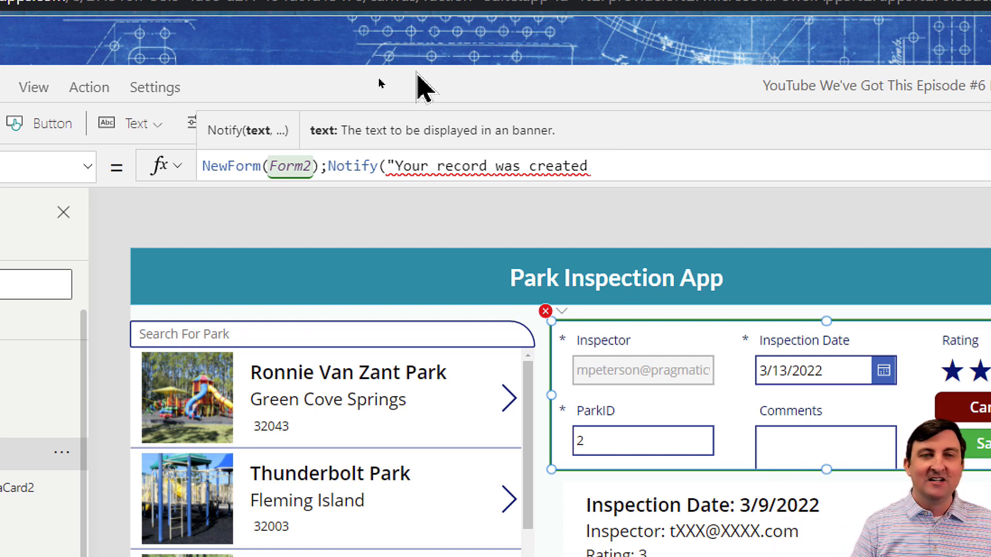
{"action": "type", "text": "\","}
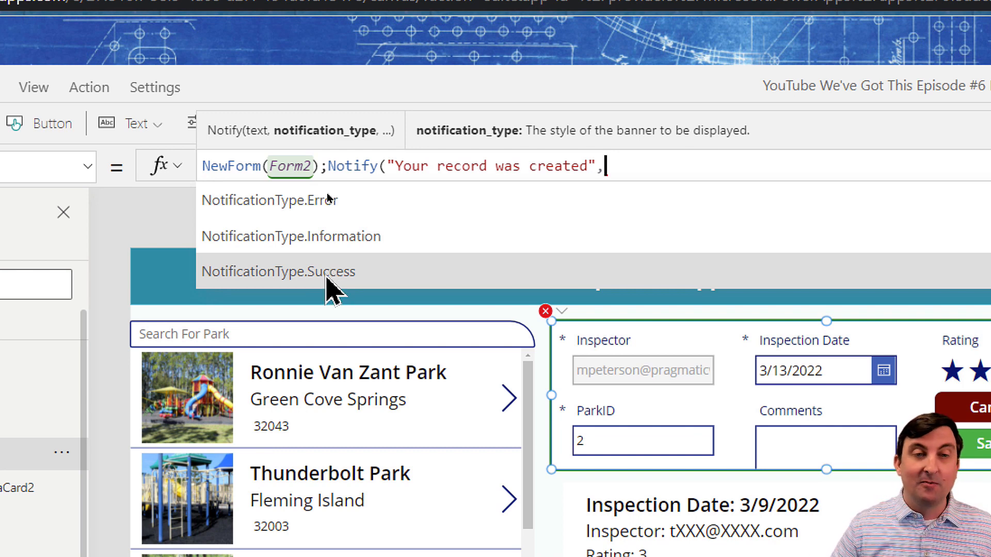
{"action": "left_click", "coordinate": [330, 273]}
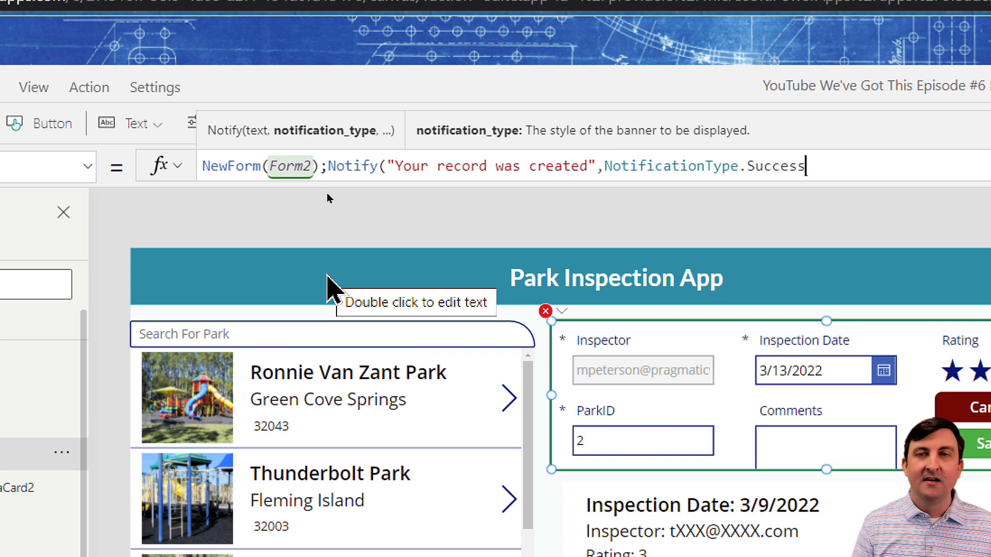
{"action": "type", "text": ","}
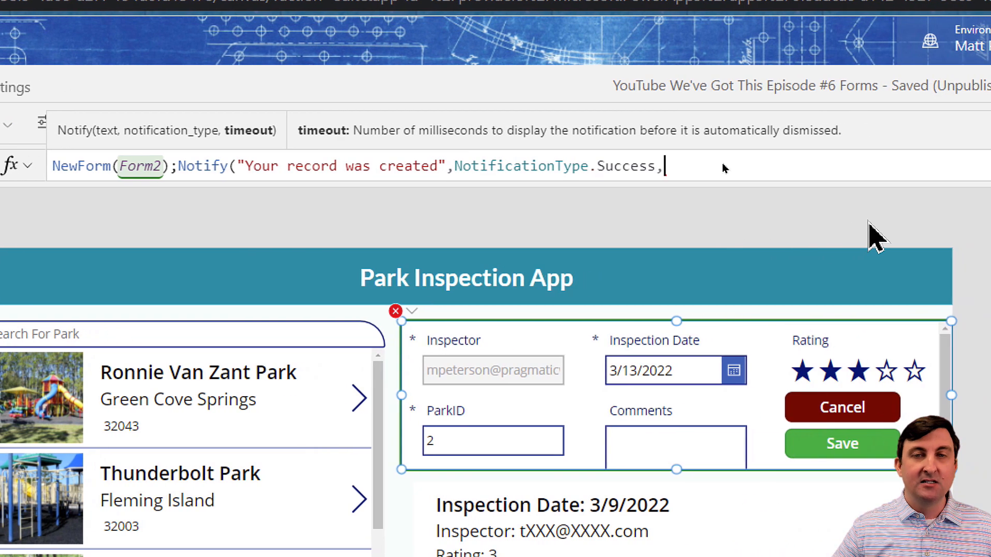
{"action": "type", "text": "2000"}
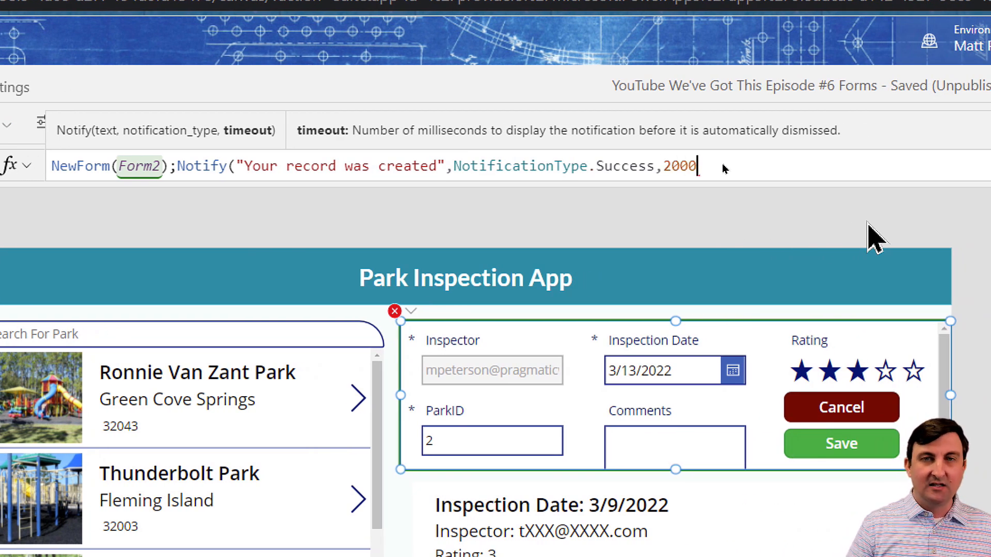
{"action": "type", "text": ")"}
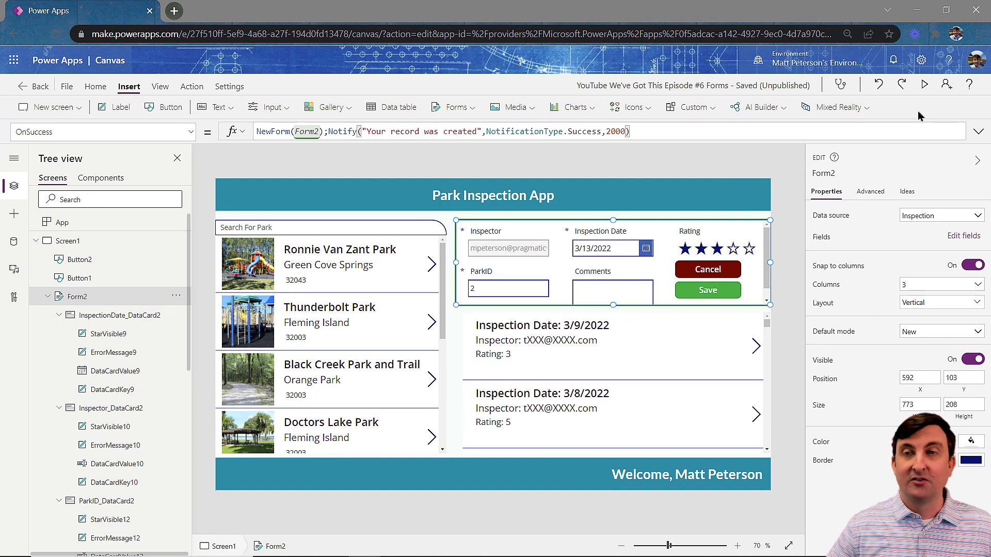
In the app preview, save a five-star inspection for ParkID 1 with the comment "Loved my time at the park", and close the preview
{"action": "left_click", "coordinate": [924, 85]}
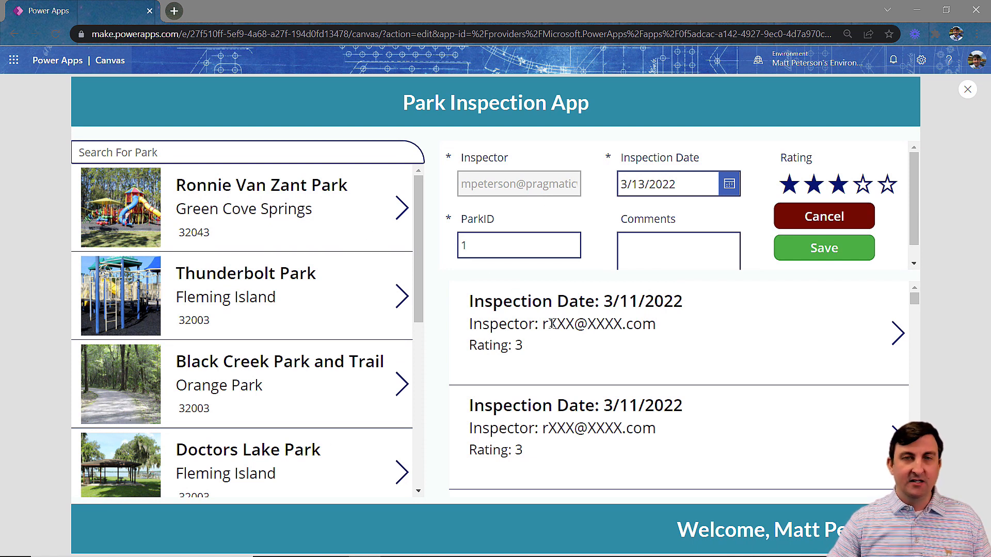
{"action": "left_click", "coordinate": [894, 189]}
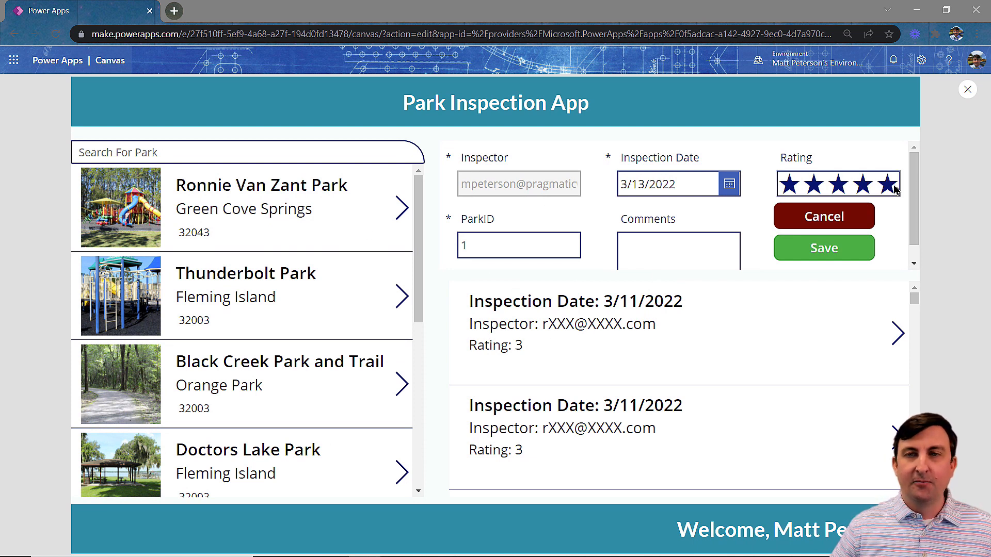
{"action": "left_click", "coordinate": [693, 240]}
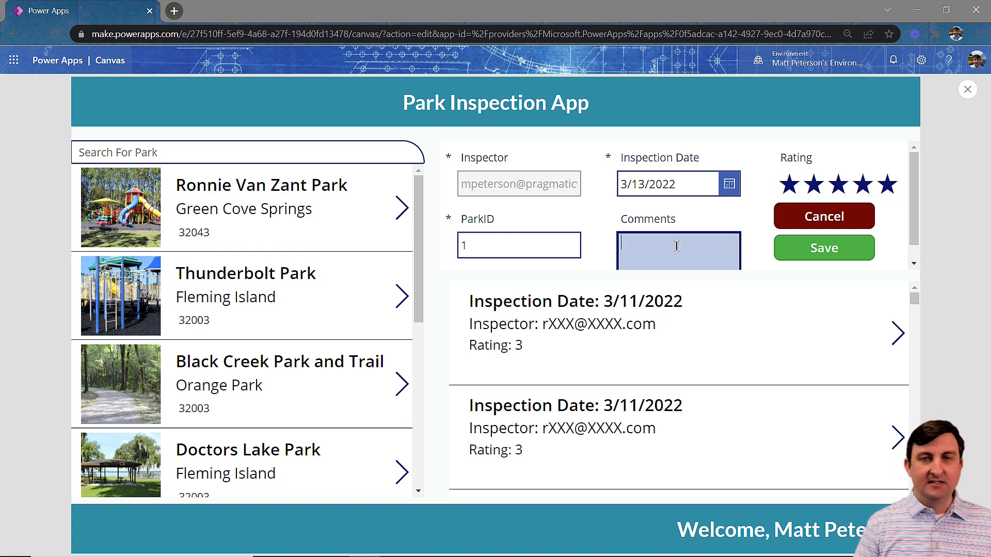
{"action": "type", "text": "Loved my time at the "}
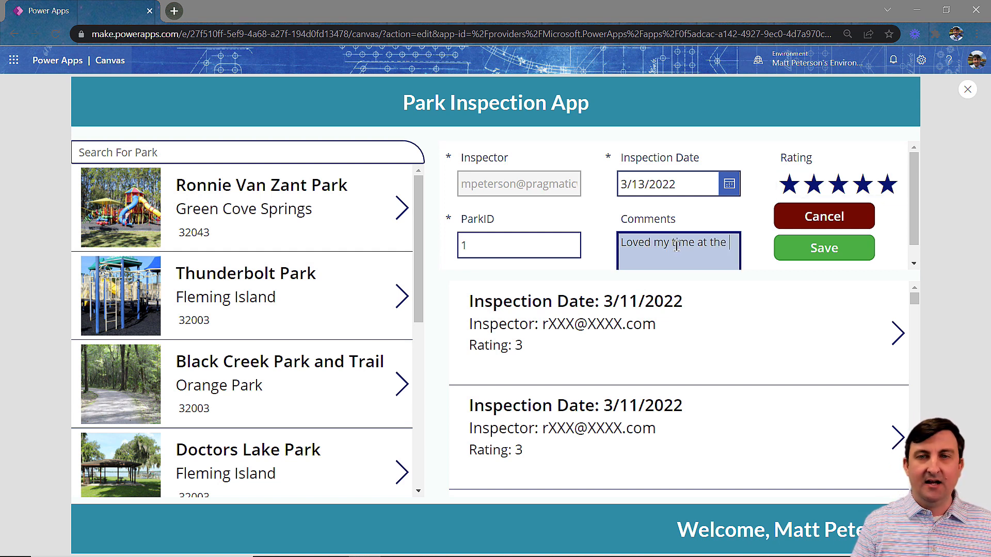
{"action": "type", "text": "park"}
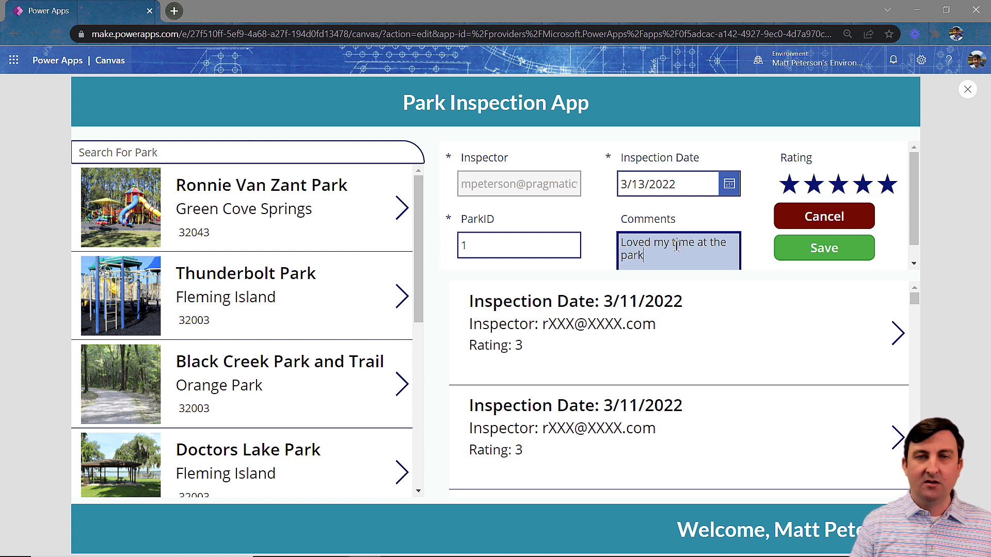
{"action": "left_click", "coordinate": [824, 248]}
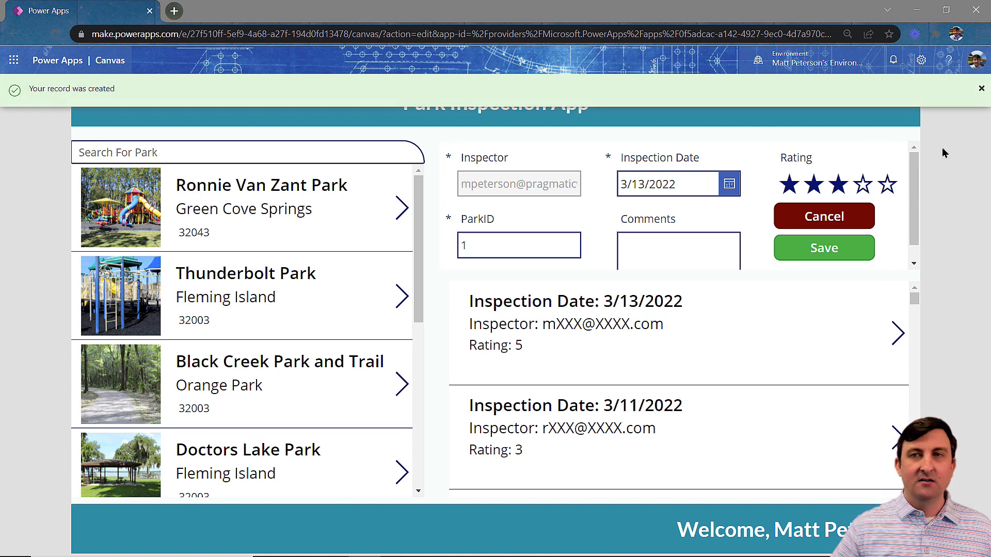
{"action": "left_click", "coordinate": [982, 91]}
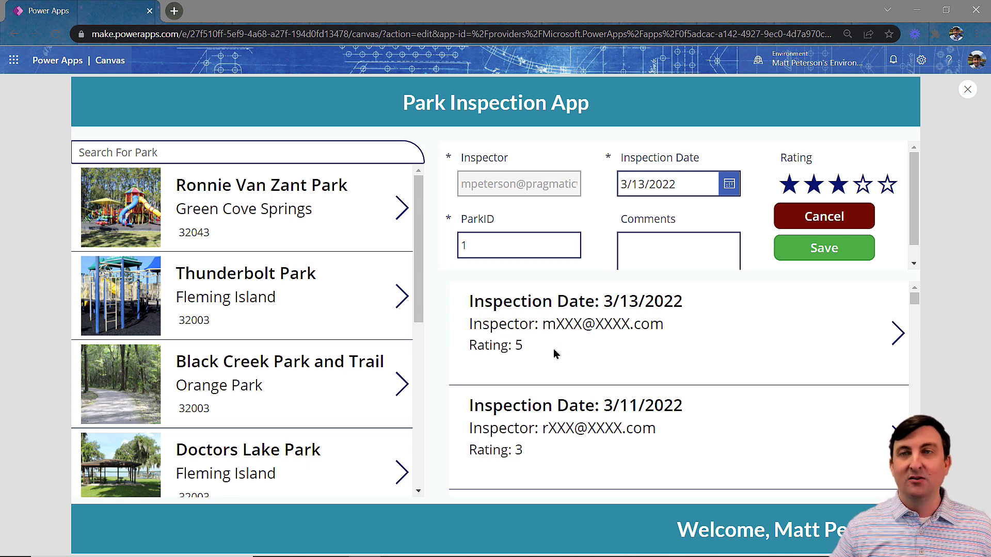
{"action": "left_click", "coordinate": [967, 91]}
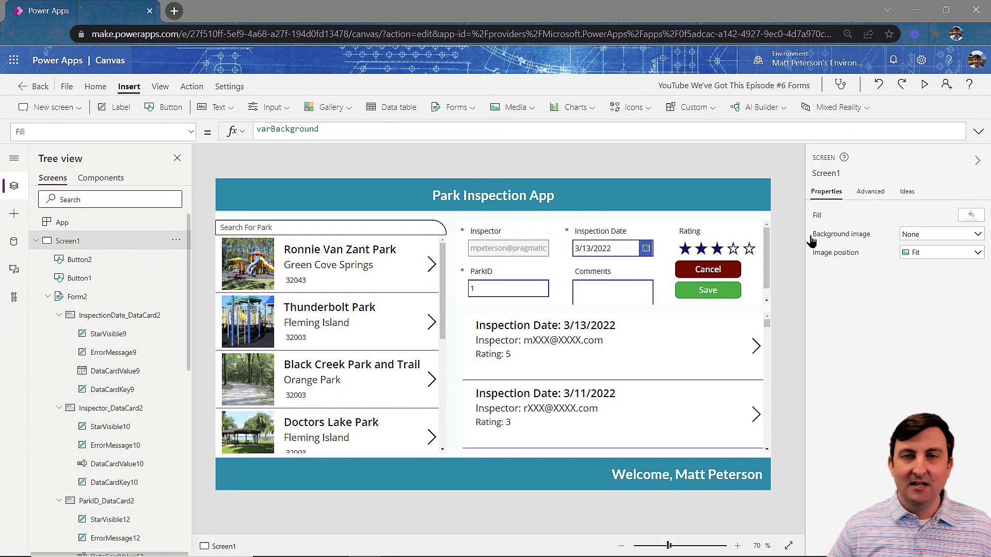
Change the arrow icon in the inspections gallery to the Edit icon
{"action": "left_click", "coordinate": [76, 304]}
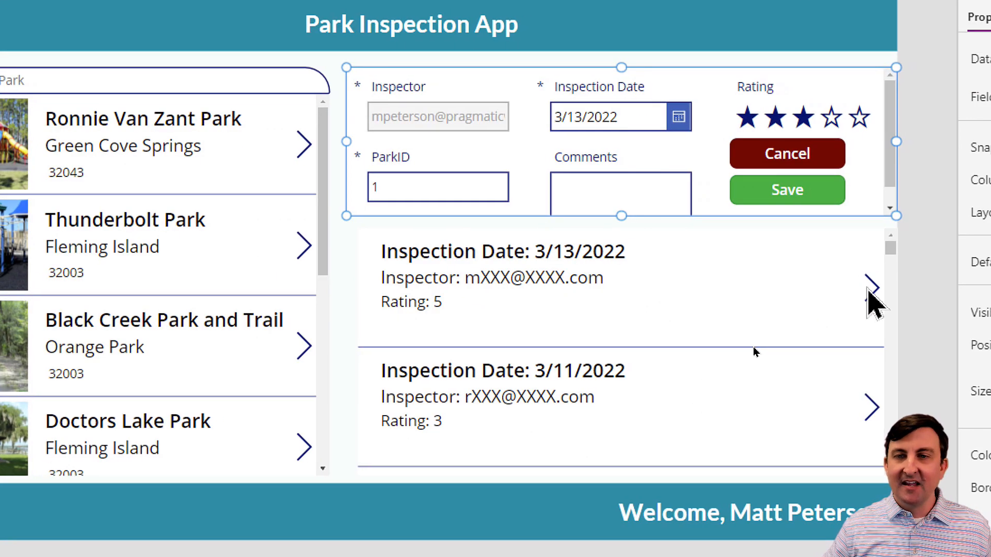
{"action": "left_click", "coordinate": [865, 289]}
{"action": "left_click", "coordinate": [865, 289]}
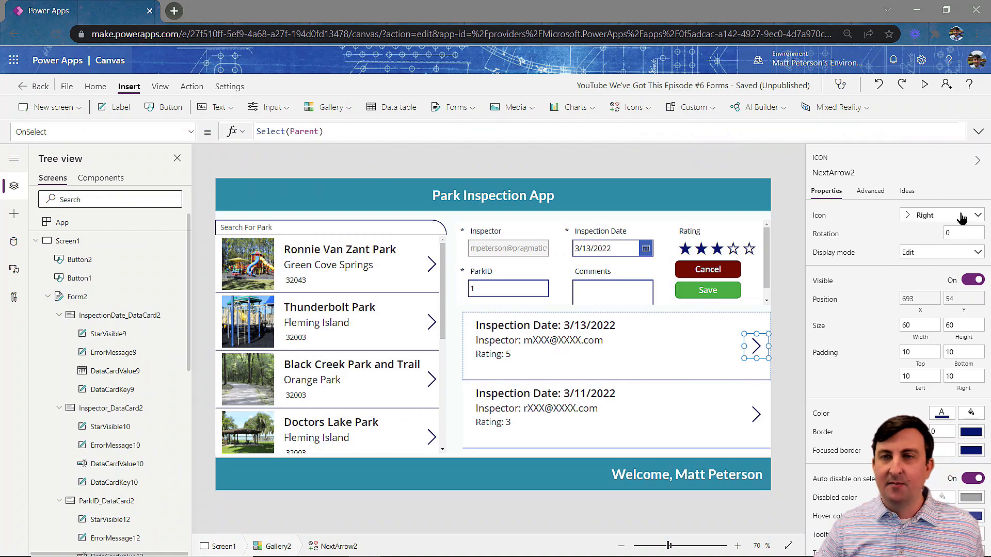
{"action": "left_click", "coordinate": [980, 154]}
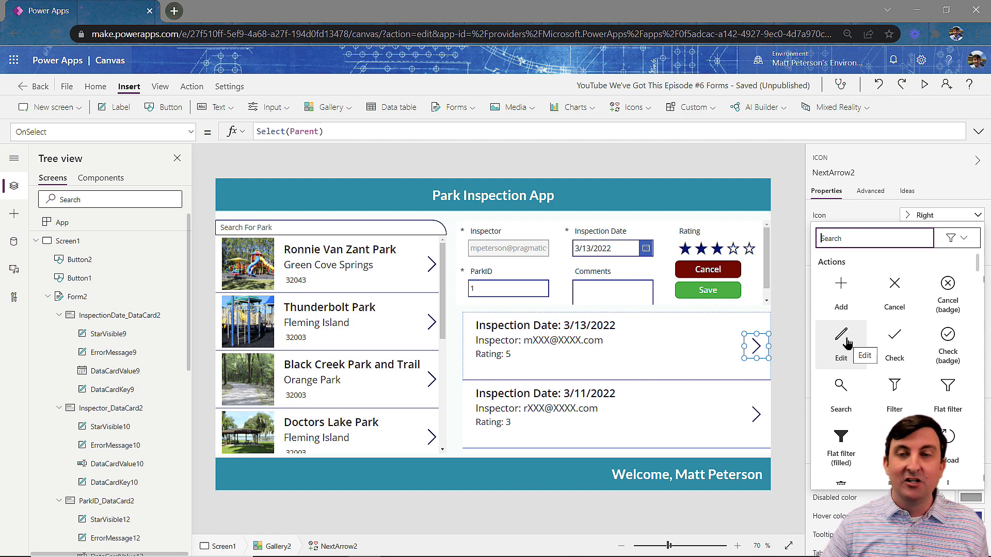
{"action": "left_click", "coordinate": [849, 343]}
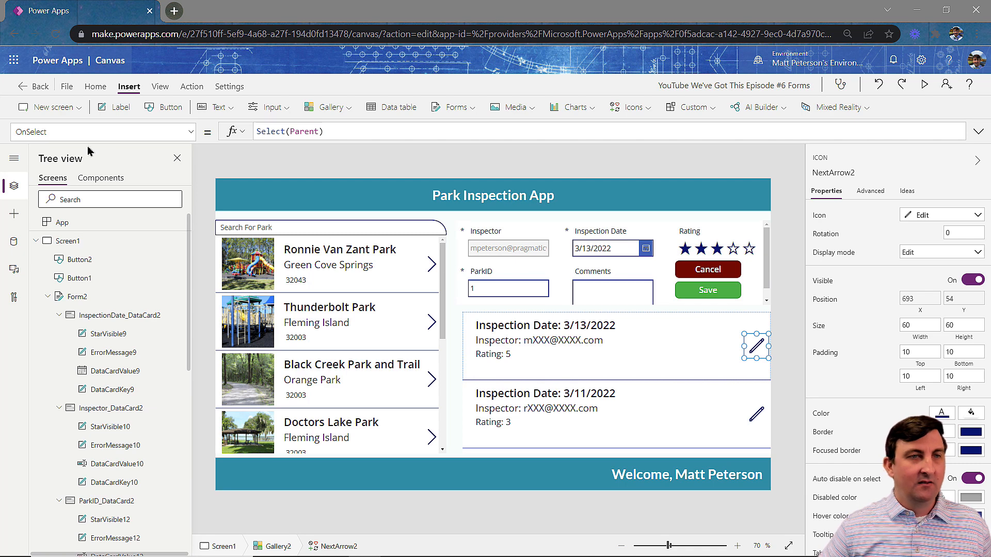
Replace the OnSelect formula of the inspections gallery's pencil icon with EditForm(Form2)
{"action": "left_click", "coordinate": [341, 134]}
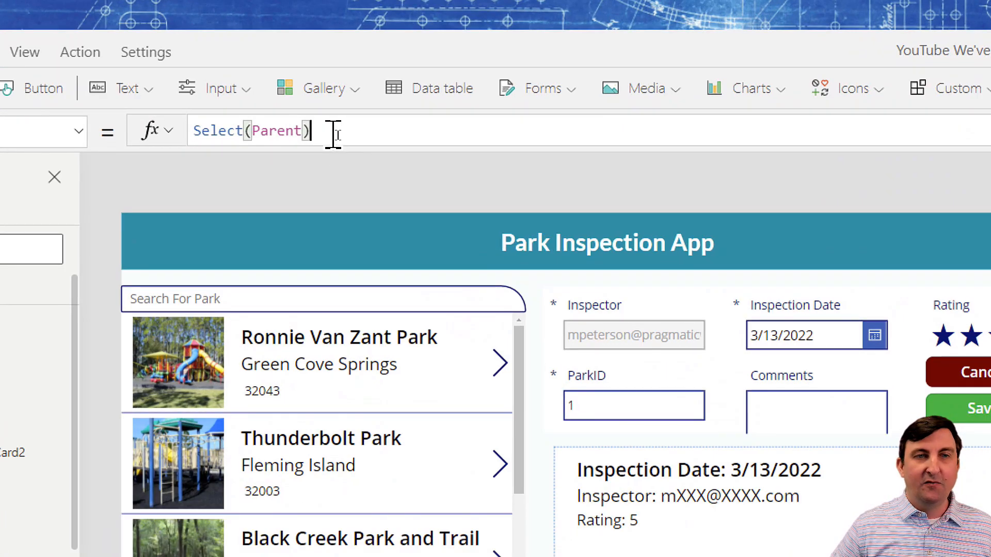
{"action": "left_click_drag", "start_coordinate": [336, 132], "coordinate": [254, 135]}
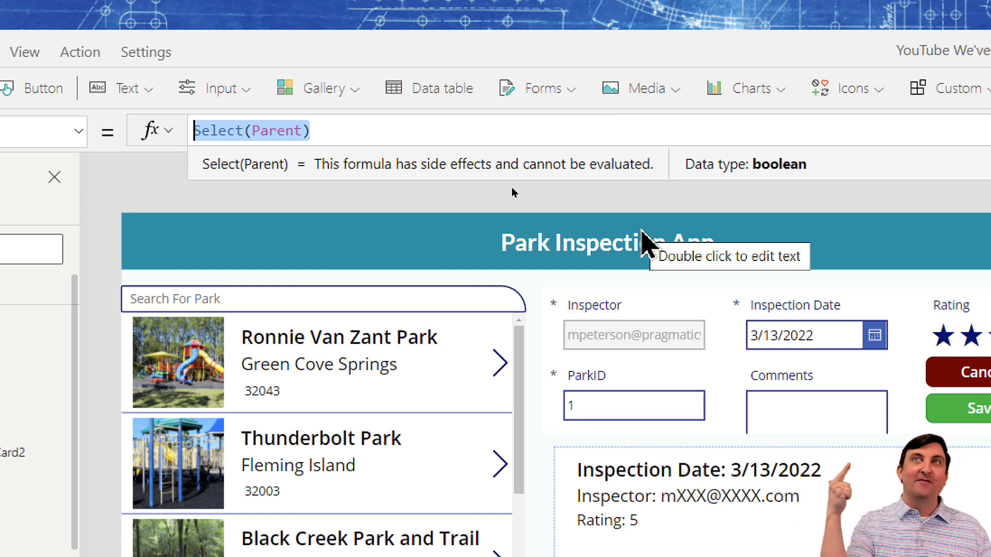
{"action": "type", "text": "editf"}
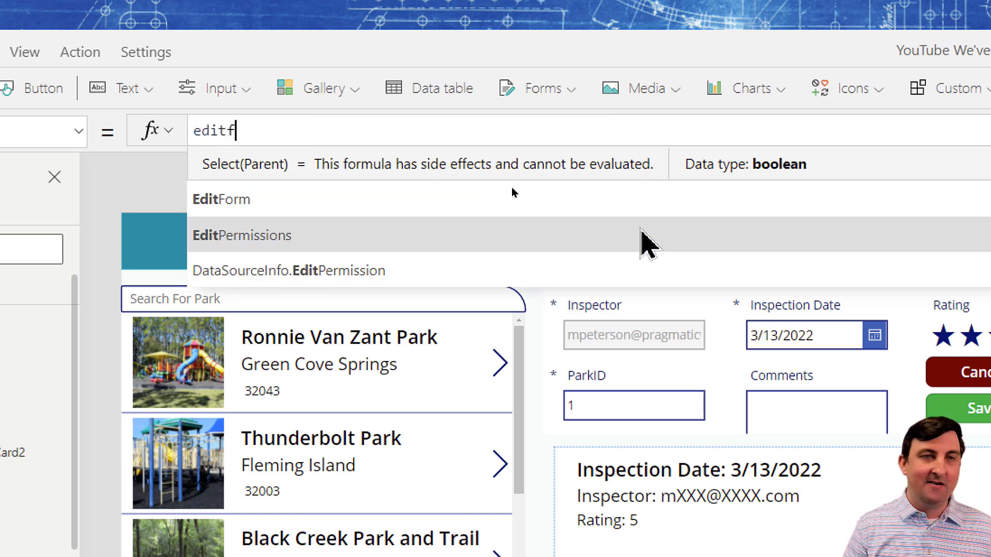
{"action": "type", "text": "orm("}
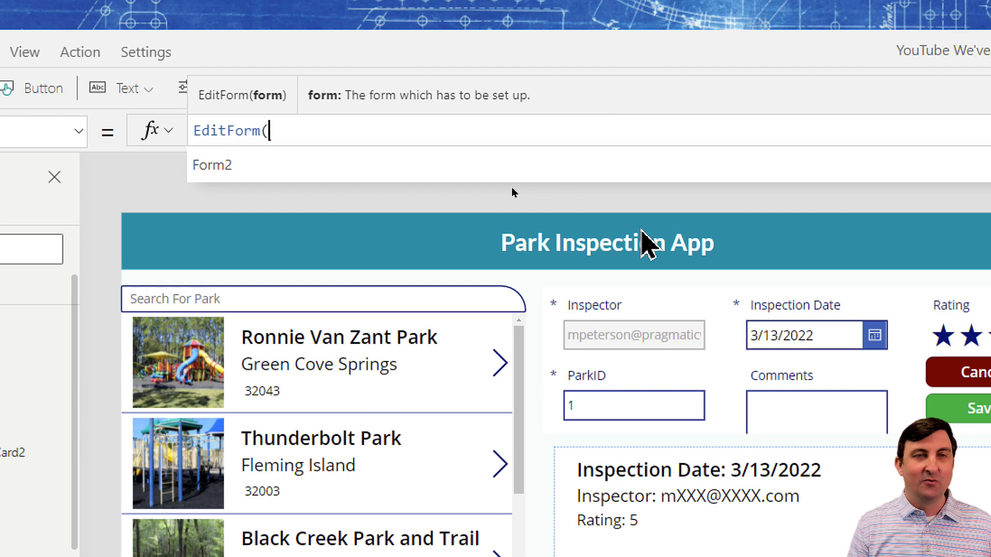
{"action": "key", "text": "Tab"}
{"action": "type", "text": ")"}
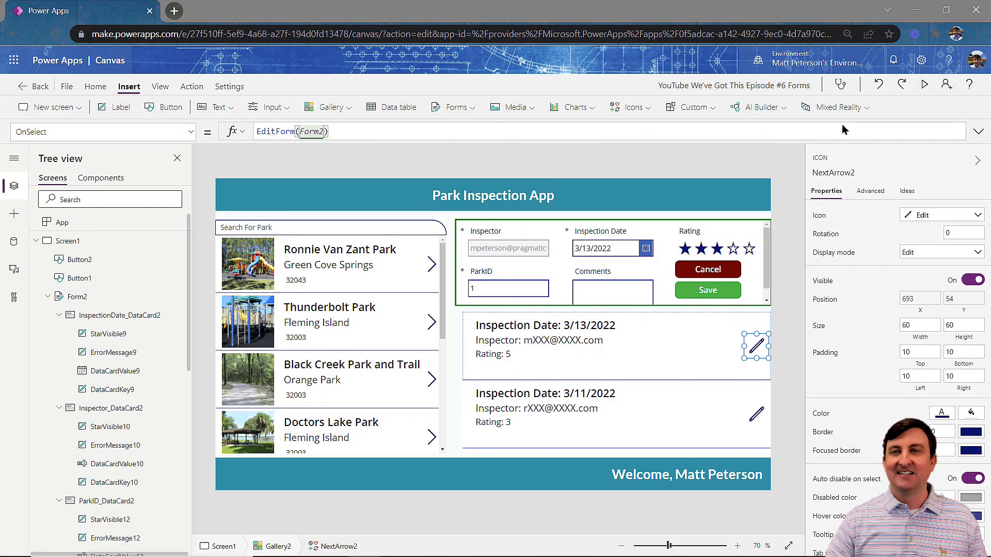
Test the pencil icon of the 3/13/2022 inspection in the app preview and close the preview
{"action": "left_click", "coordinate": [924, 88]}
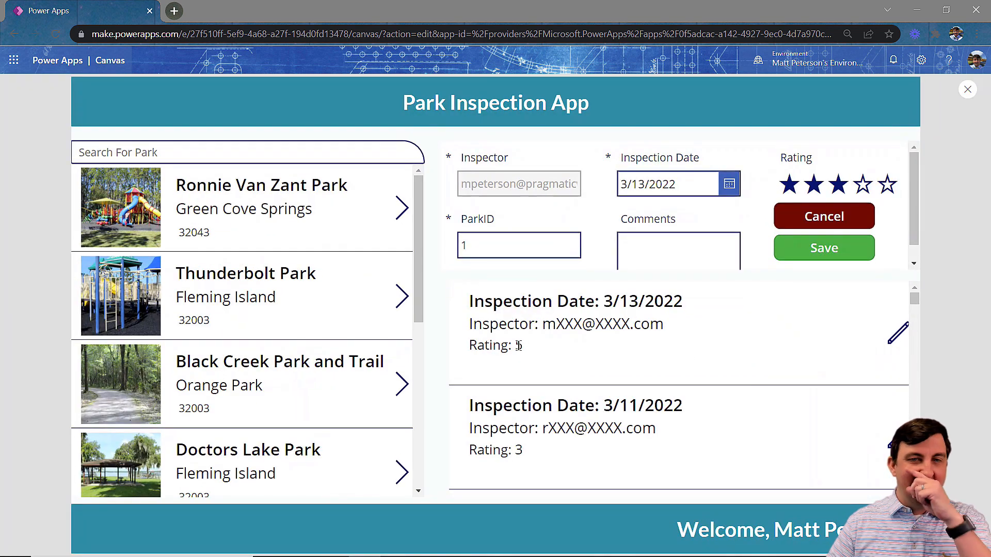
{"action": "left_click", "coordinate": [895, 336]}
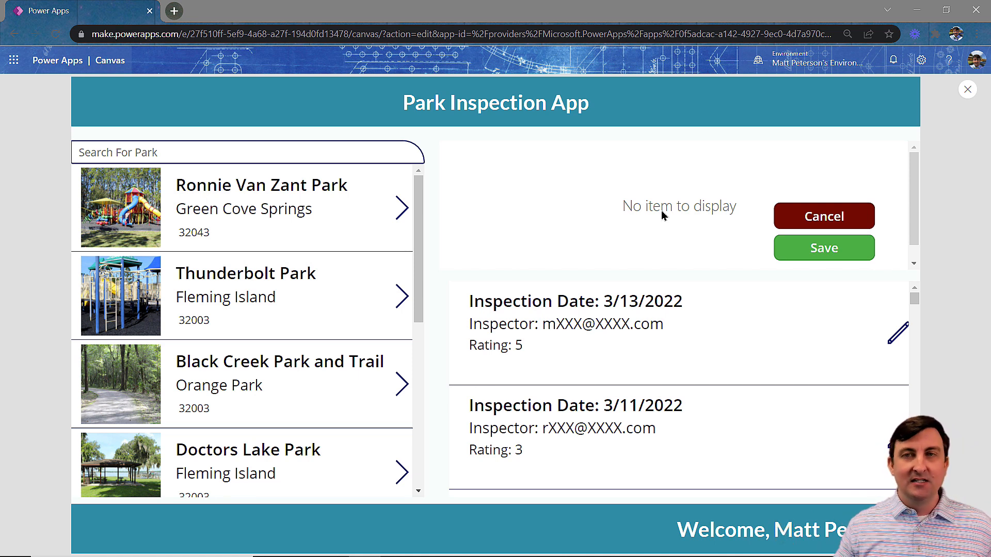
{"action": "left_click", "coordinate": [967, 90]}
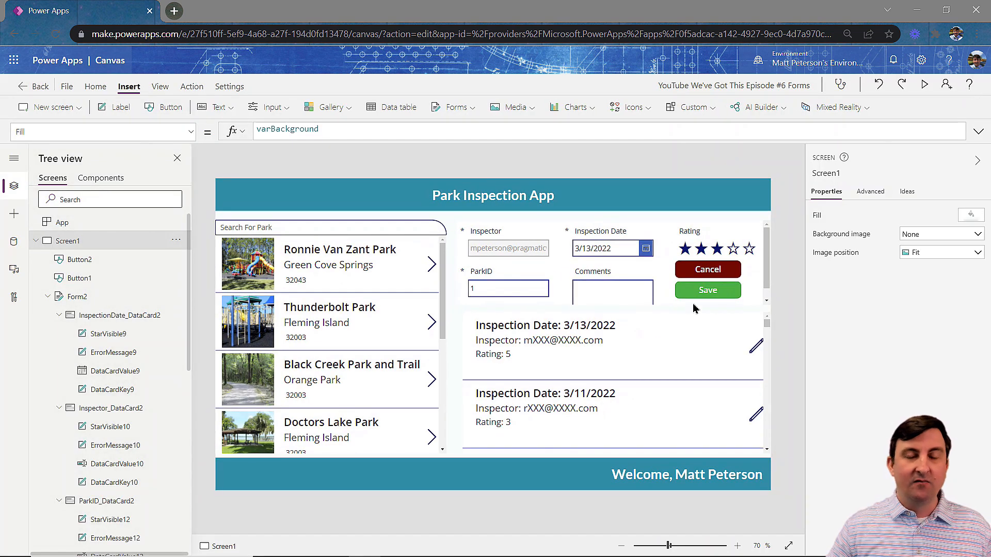
Set the Item property of Form2 to Gallery2.Selected
{"action": "left_click", "coordinate": [661, 237]}
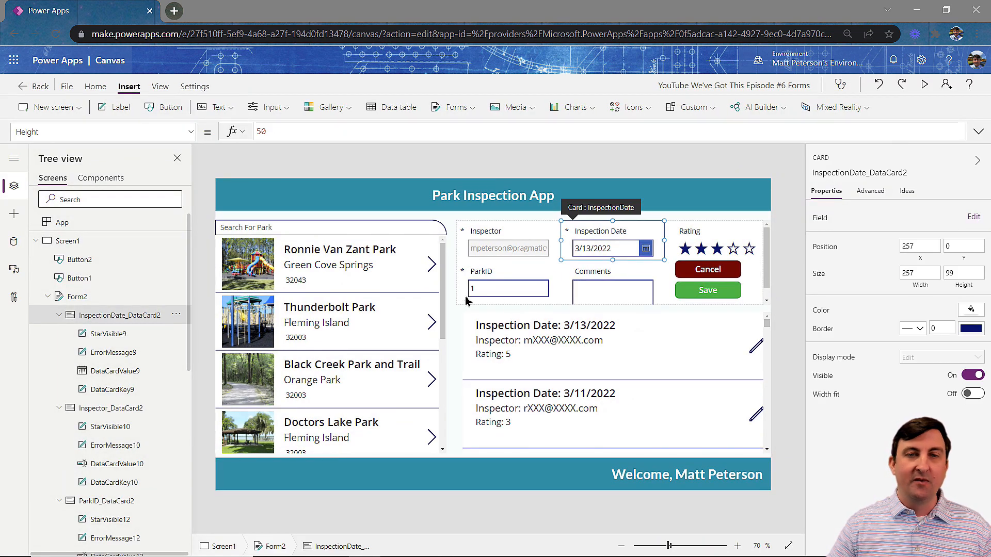
{"action": "left_click", "coordinate": [68, 296]}
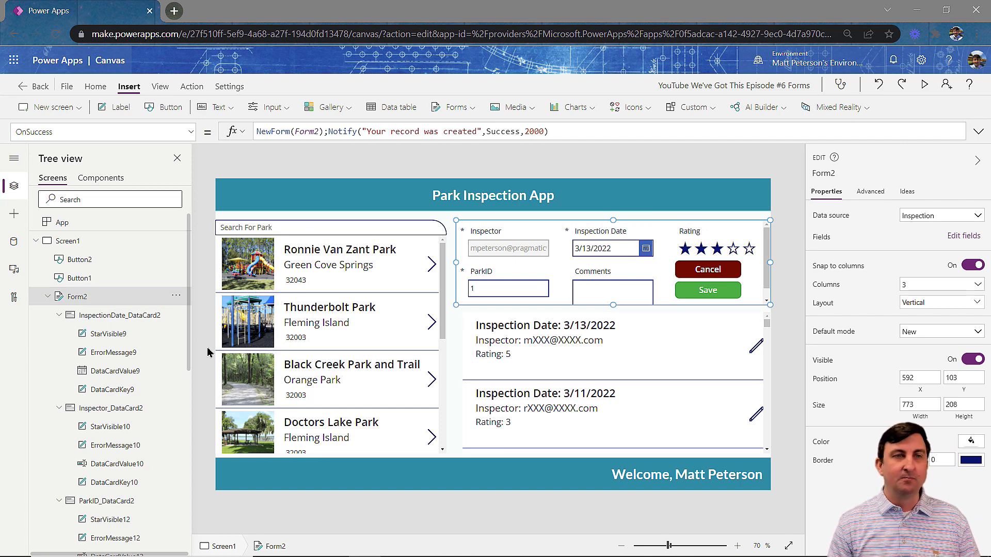
{"action": "left_click", "coordinate": [191, 132]}
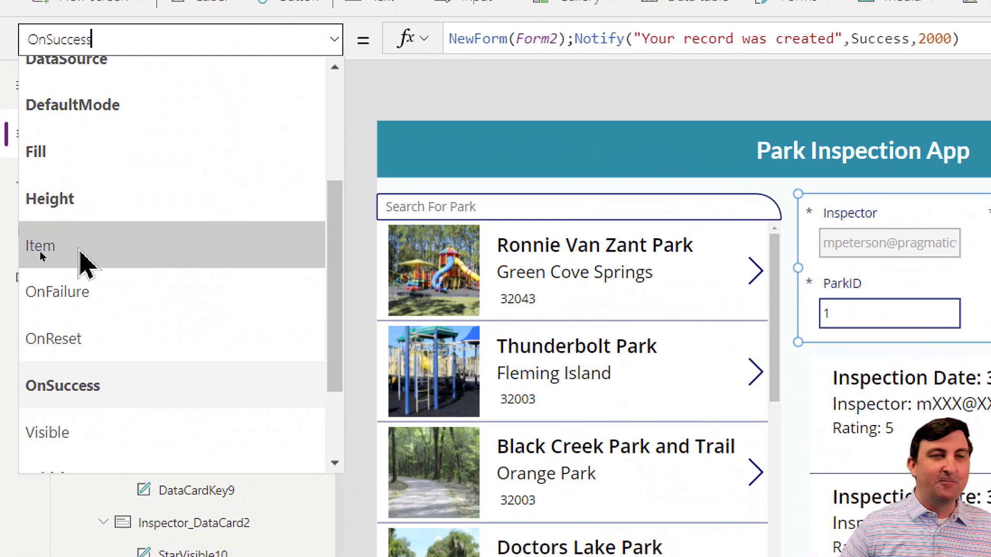
{"action": "left_click", "coordinate": [40, 252]}
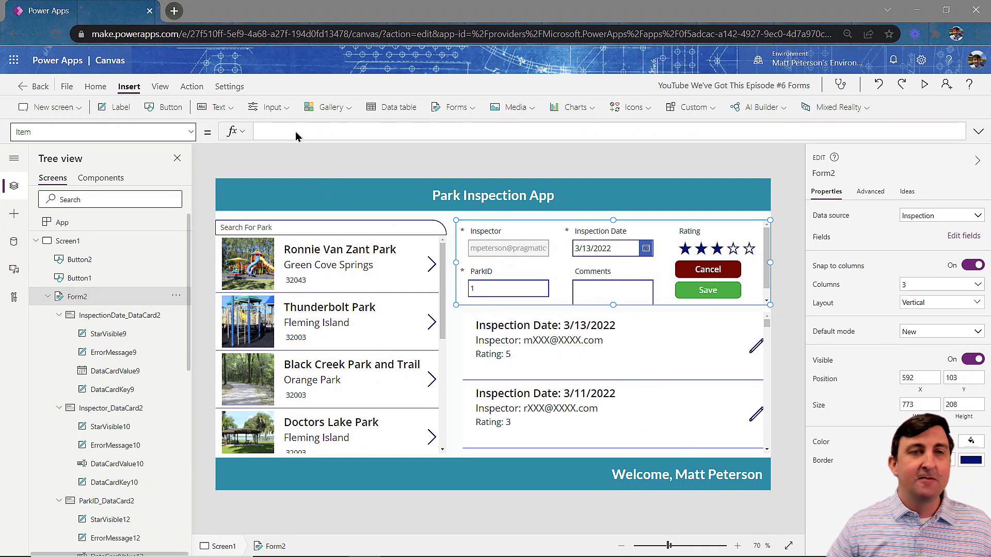
{"action": "left_click", "coordinate": [297, 130]}
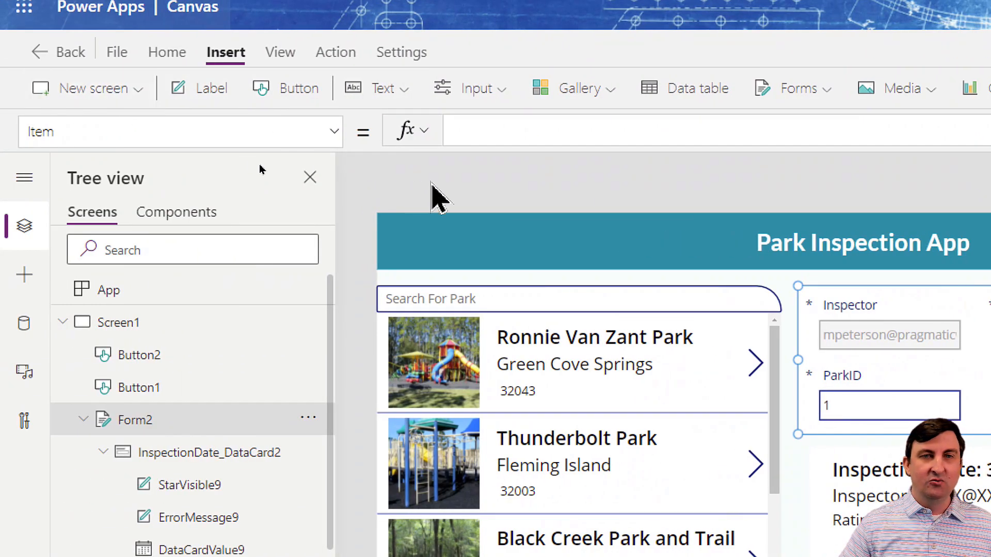
{"action": "type", "text": "gall"}
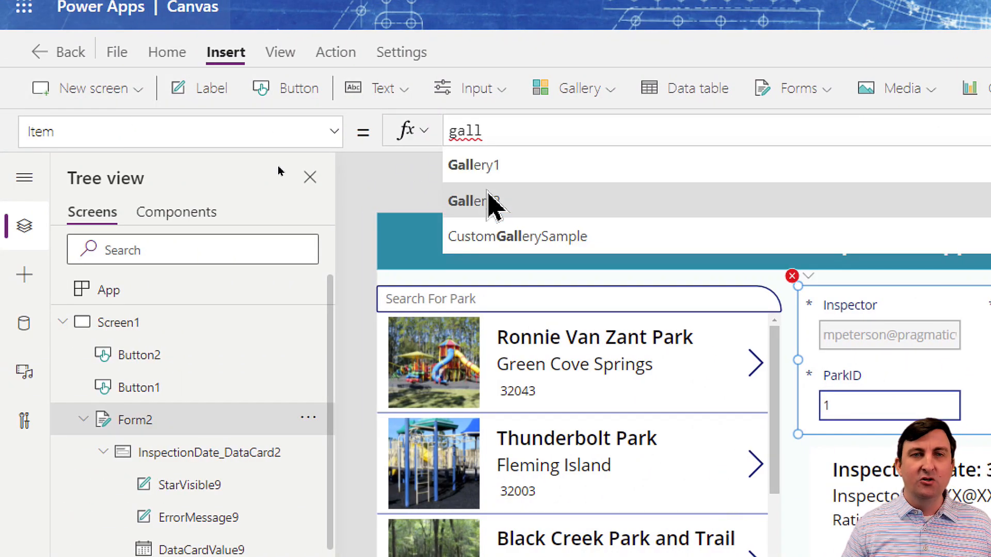
{"action": "left_click", "coordinate": [491, 202]}
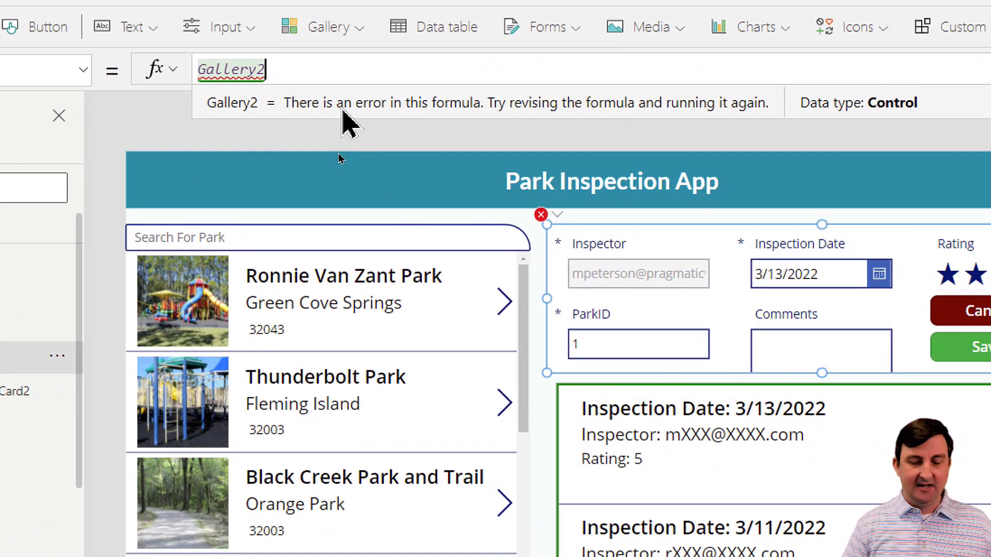
{"action": "type", "text": ".se"}
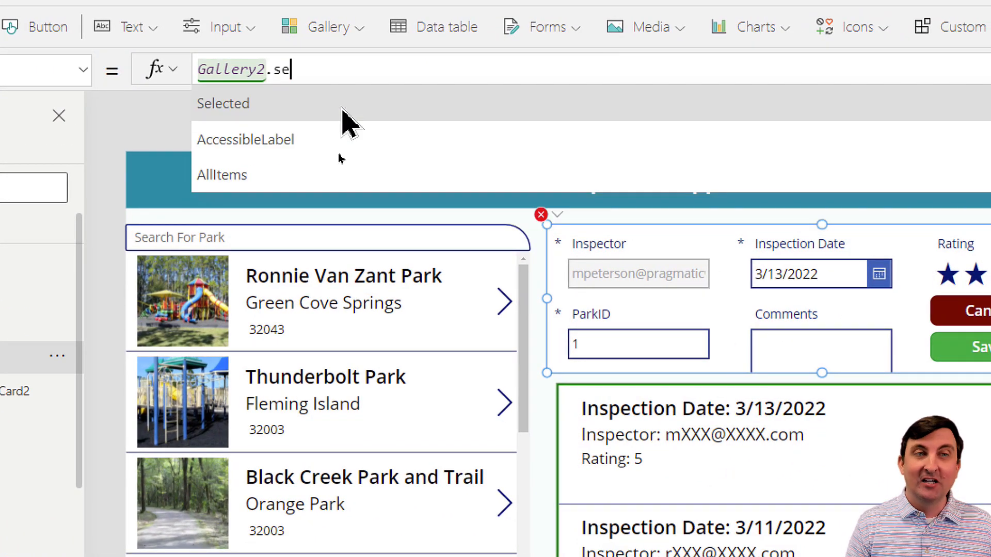
{"action": "left_click", "coordinate": [342, 109]}
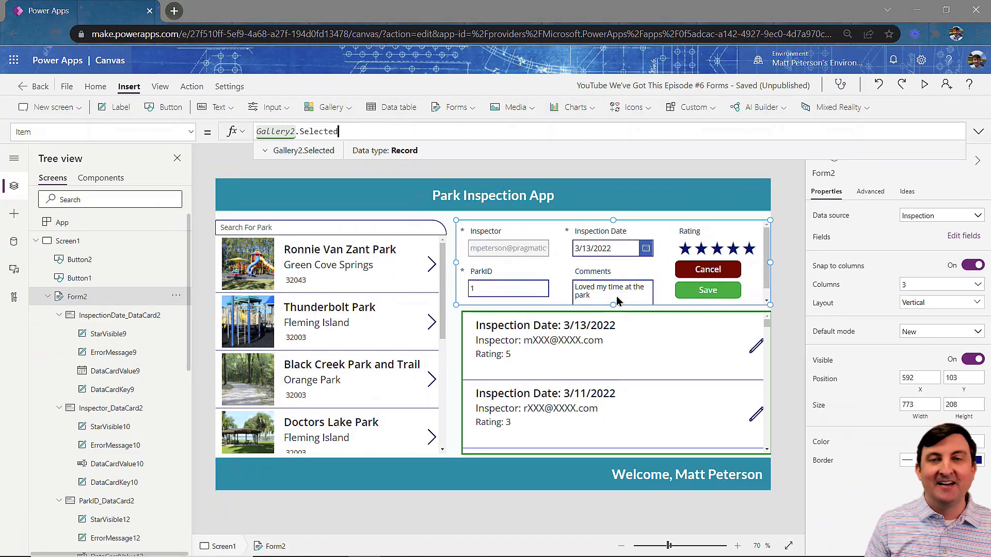
In the app preview, save the 3/13/2022 inspection with a one-star rating, and close the preview
{"action": "left_click", "coordinate": [924, 86]}
{"action": "left_click", "coordinate": [786, 185]}
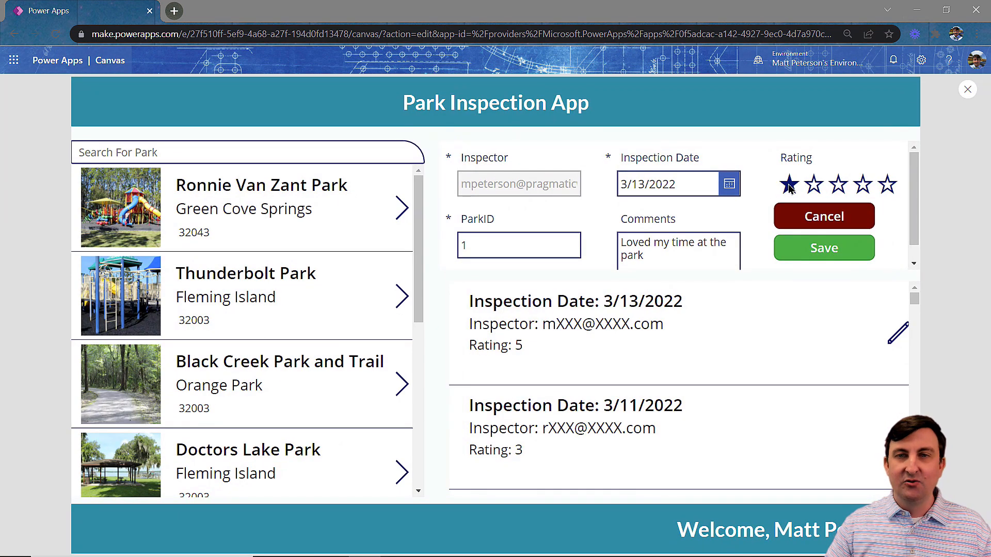
{"action": "left_click", "coordinate": [825, 248]}
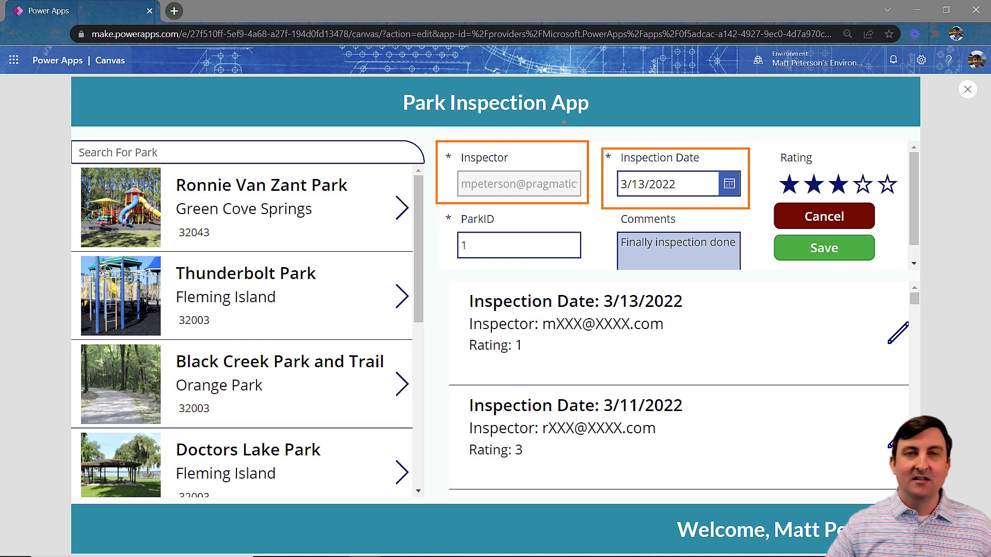
{"action": "left_click_drag", "start_coordinate": [557, 135], "coordinate": [621, 89]}
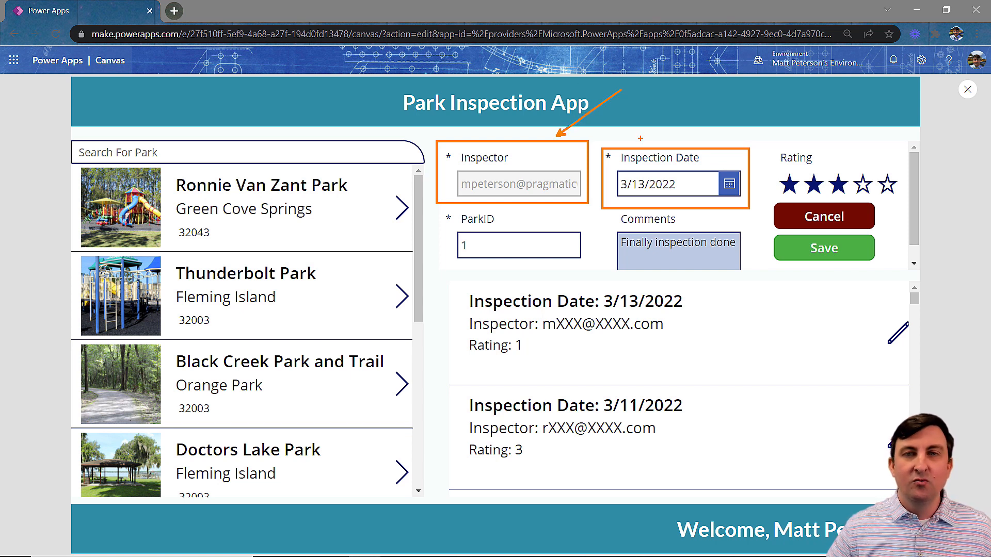
{"action": "left_click_drag", "start_coordinate": [640, 138], "coordinate": [717, 79]}
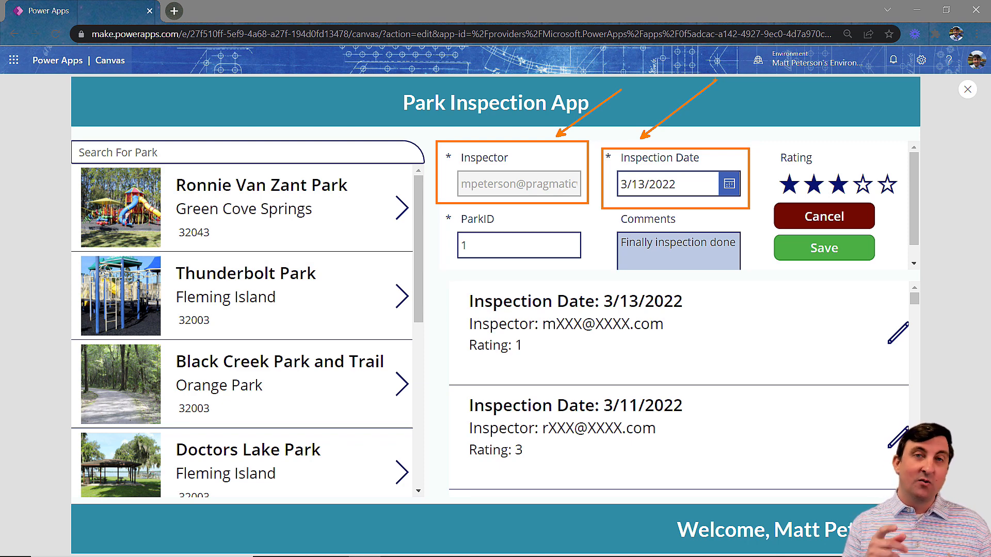
{"action": "left_click", "coordinate": [968, 94]}
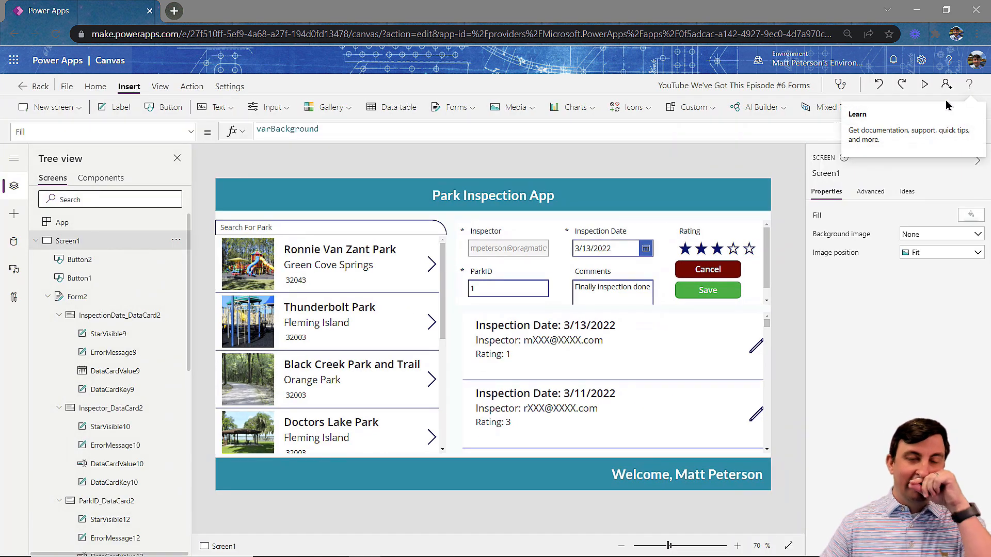
Replace the Default formula of the Inspector field's text input with the opening condition If(Form2.Mode = FormMode.New
{"action": "left_click", "coordinate": [500, 252]}
{"action": "left_click", "coordinate": [500, 251]}
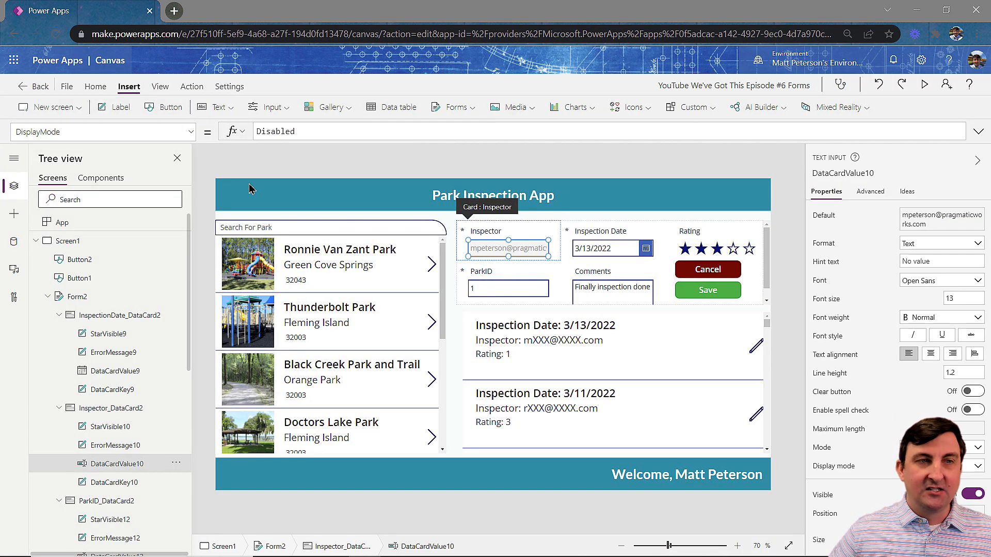
{"action": "left_click", "coordinate": [190, 132]}
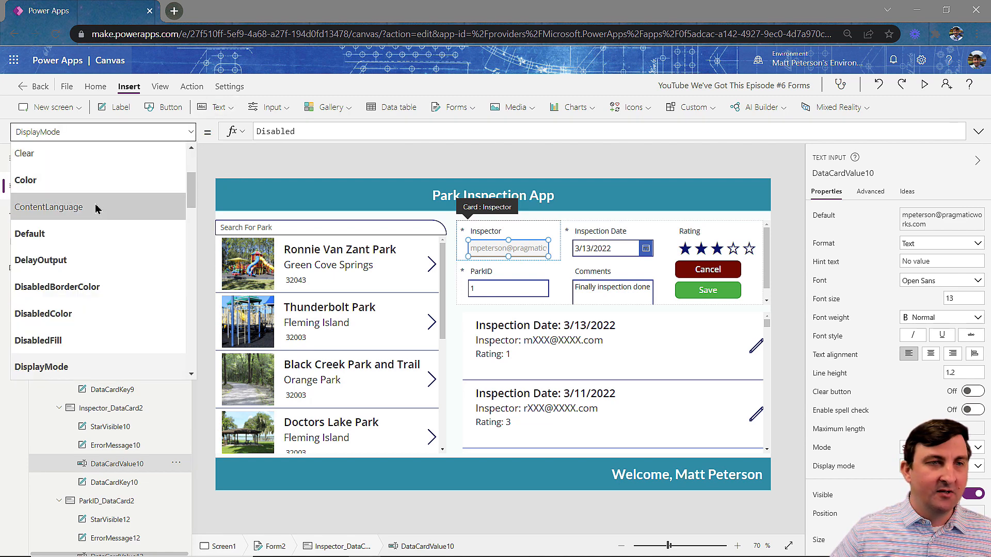
{"action": "left_click", "coordinate": [61, 244]}
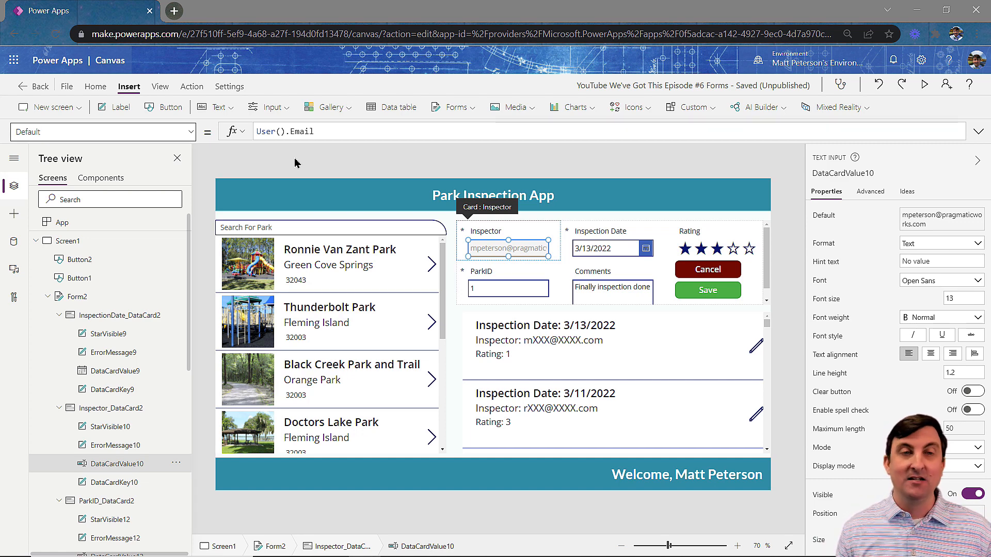
{"action": "left_click", "coordinate": [321, 130]}
{"action": "key", "text": "ctrl+a"}
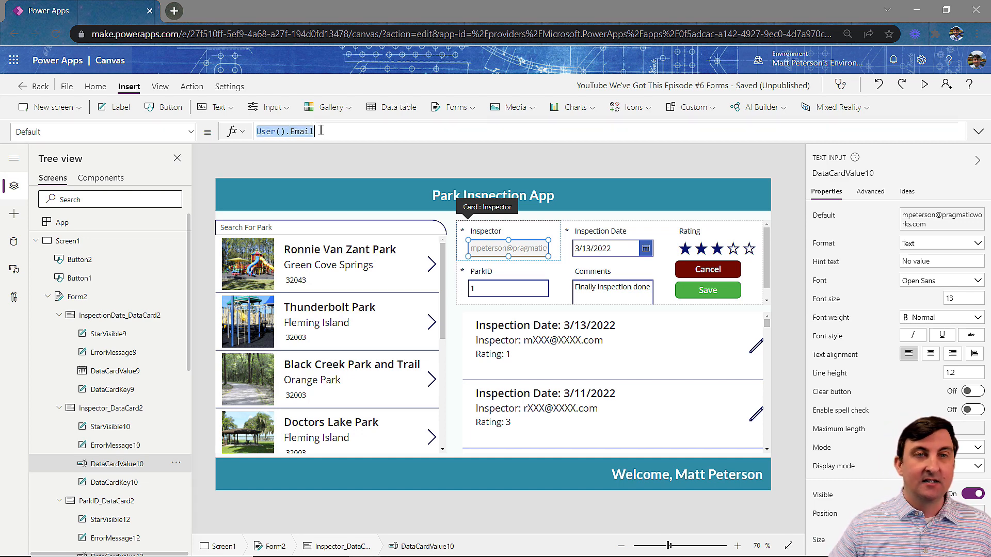
{"action": "key", "text": "BackSpace"}
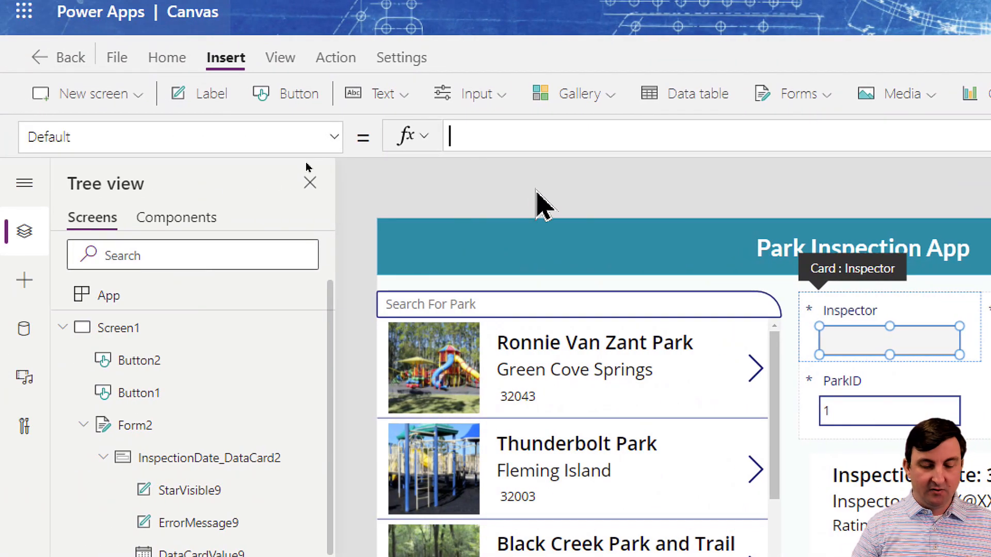
{"action": "type", "text": "if"}
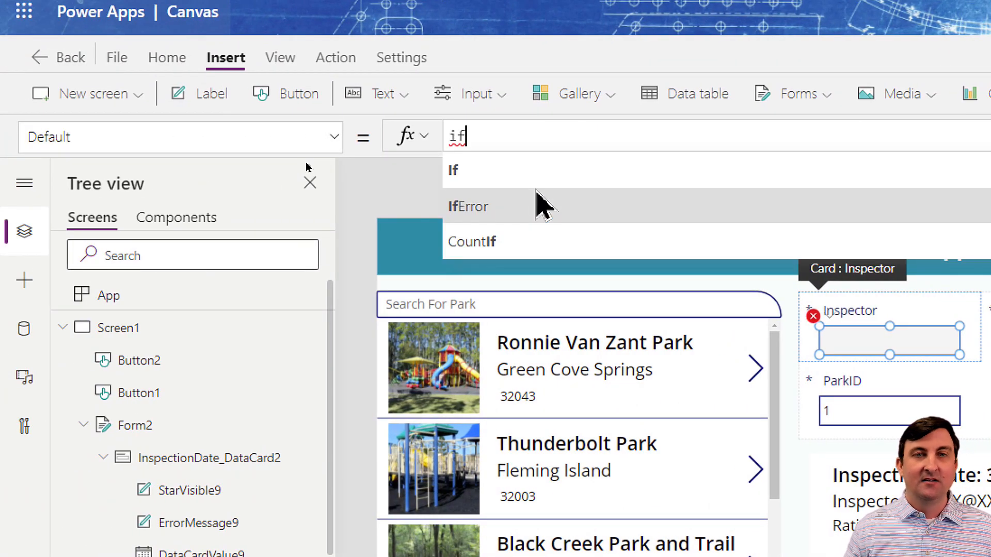
{"action": "key", "text": "Tab"}
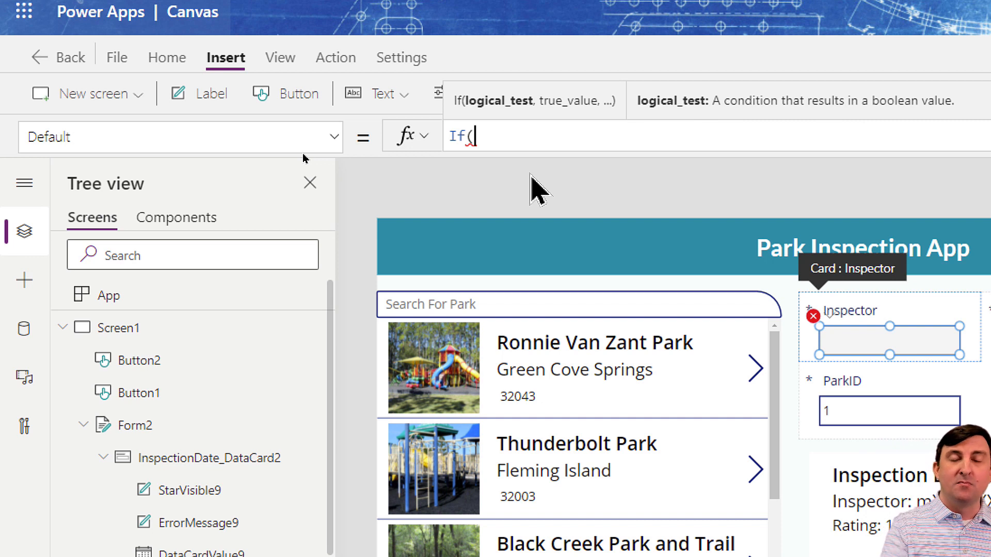
{"action": "type", "text": "for"}
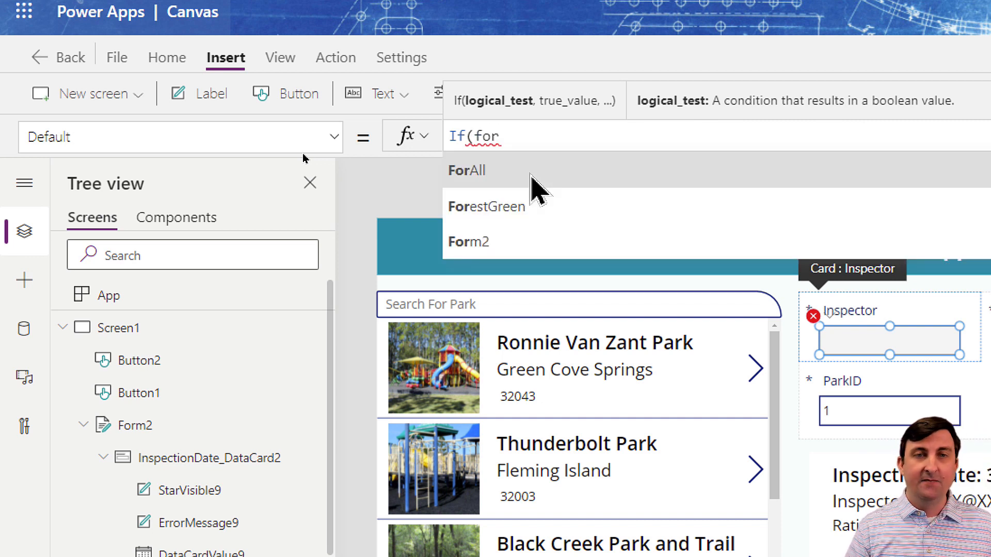
{"action": "left_click", "coordinate": [534, 242]}
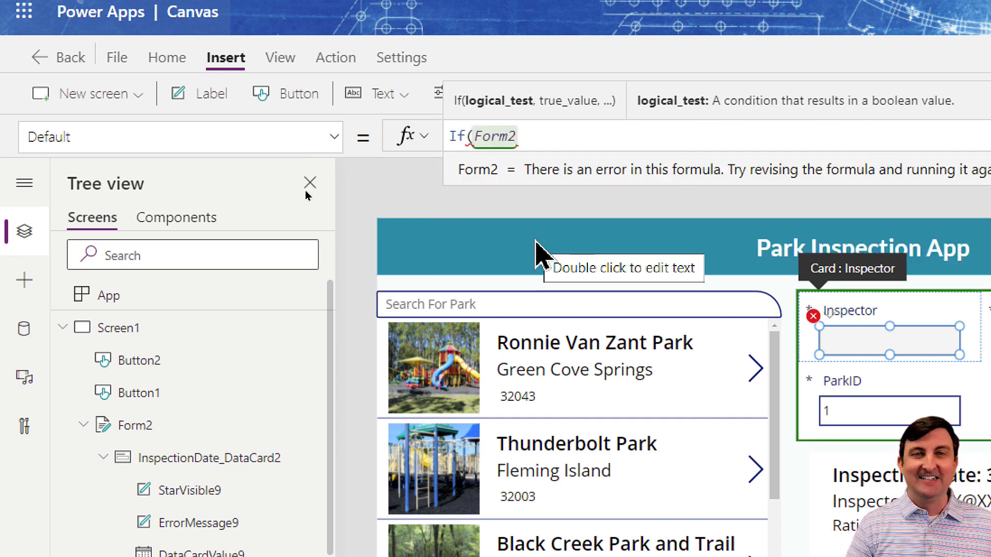
{"action": "type", "text": ".mo"}
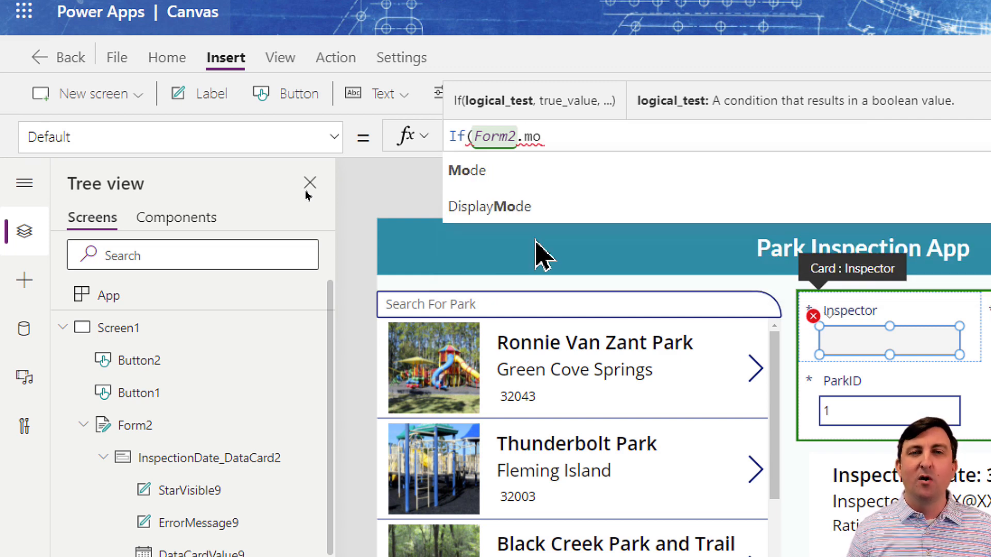
{"action": "left_click", "coordinate": [480, 172]}
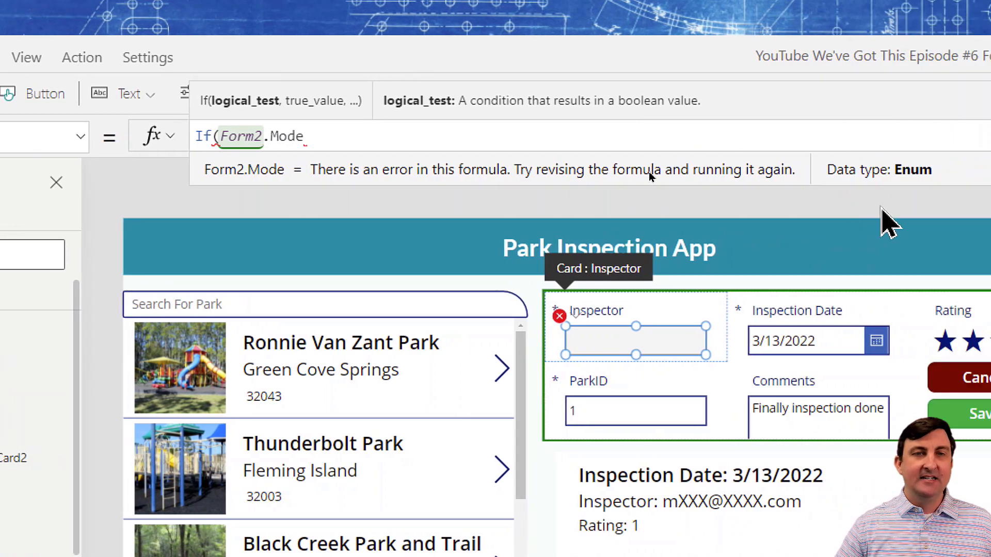
{"action": "type", "text": "= formo"}
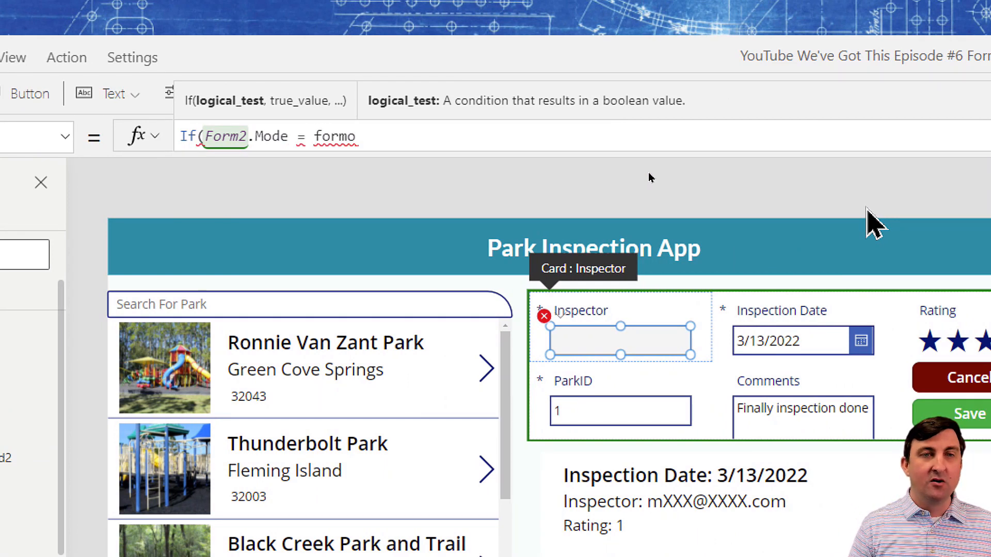
{"action": "key", "text": "BackSpace"}
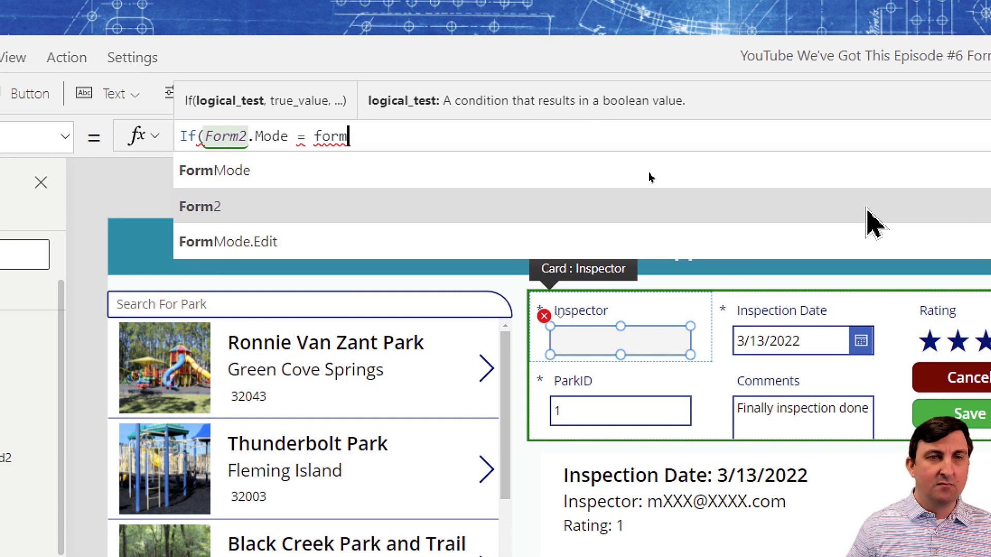
{"action": "left_click", "coordinate": [227, 173]}
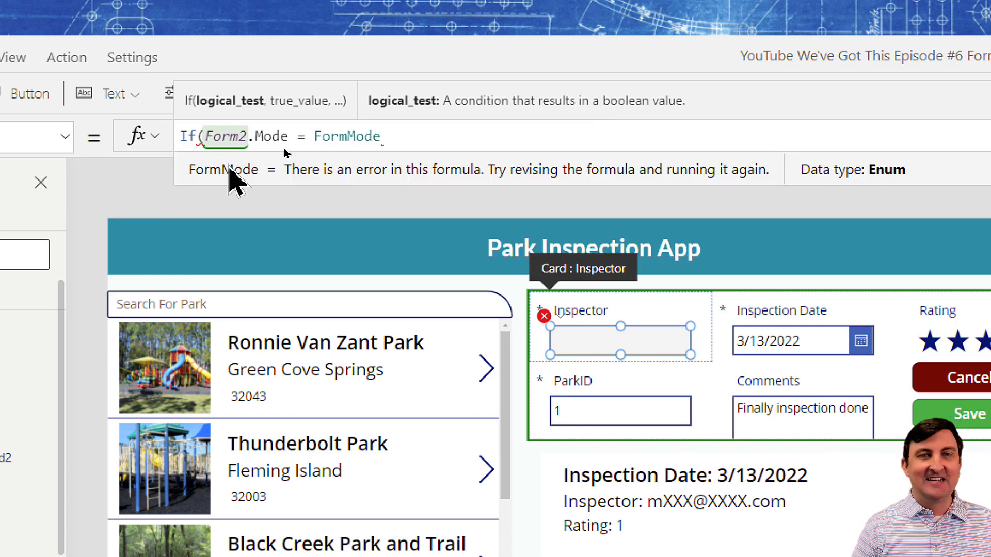
{"action": "type", "text": ".n"}
{"action": "key", "text": "Tab"}
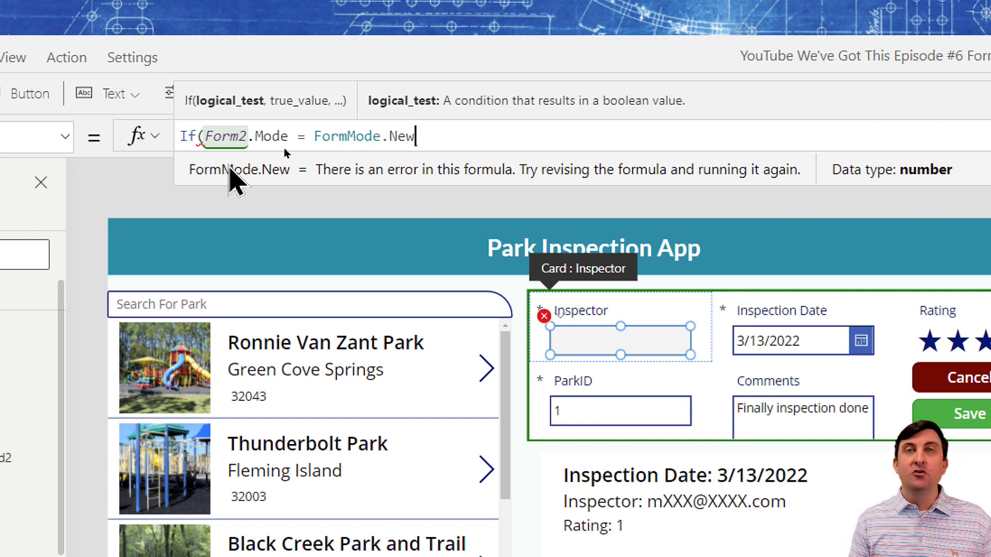
Complete the Inspector field's If formula with User().Email as the true value and ThisItem.Inspector as the else value
{"action": "type", "text": ","}
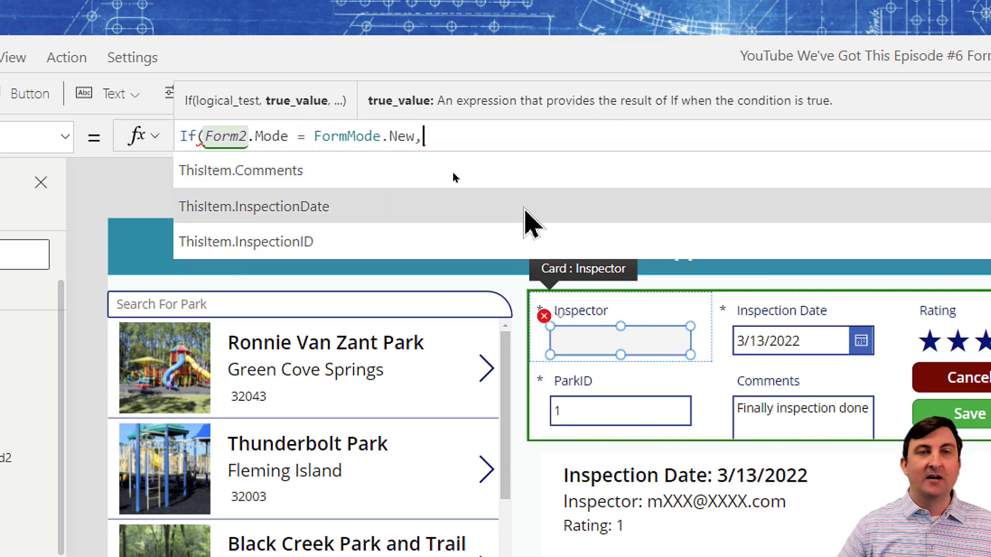
{"action": "type", "text": "user"}
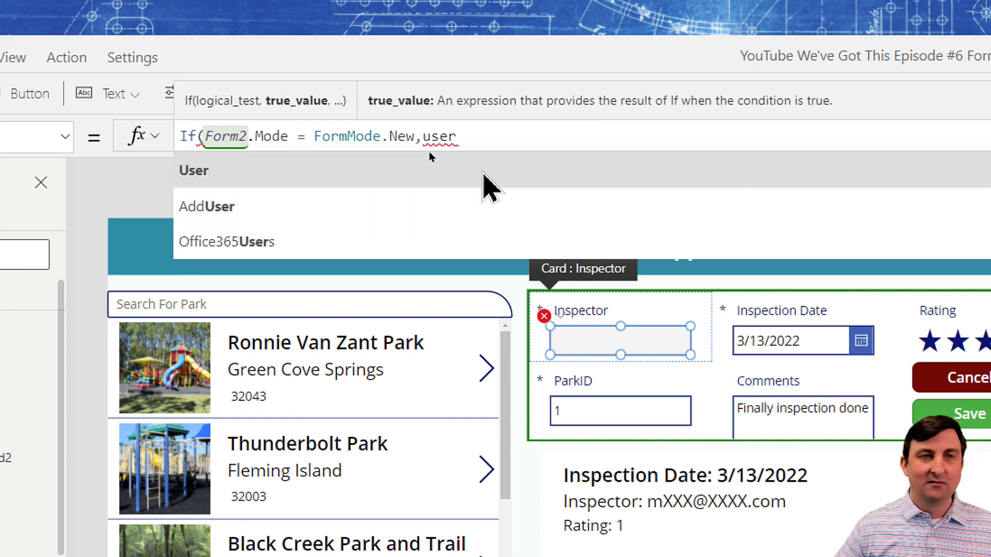
{"action": "left_click", "coordinate": [485, 178]}
{"action": "type", "text": ").Email"}
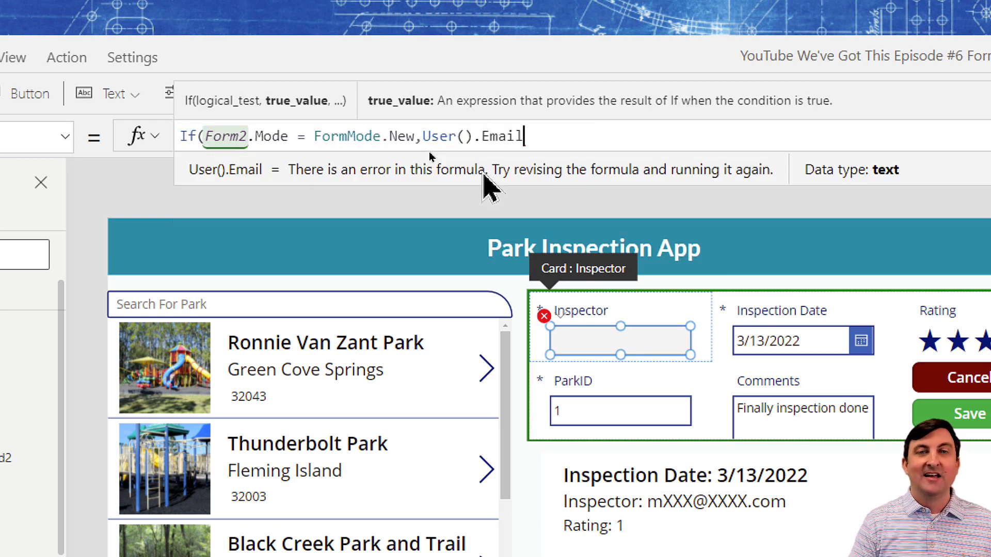
{"action": "type", "text": ","}
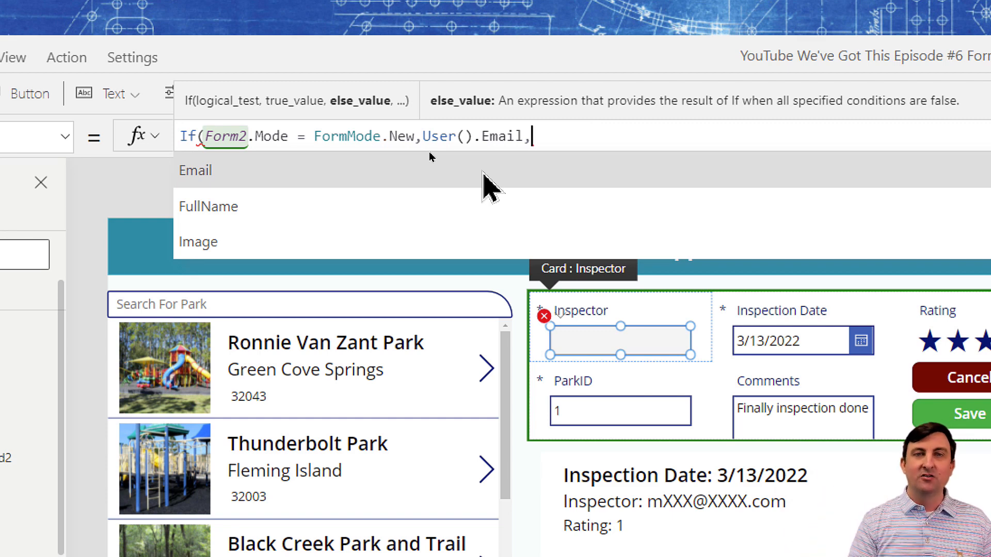
{"action": "type", "text": "ThisItem"}
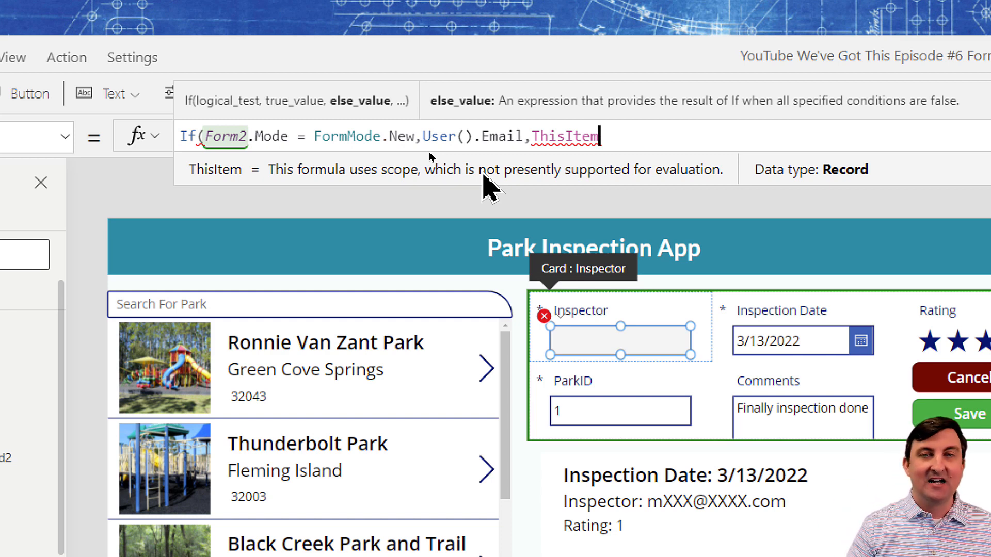
{"action": "type", "text": ".in"}
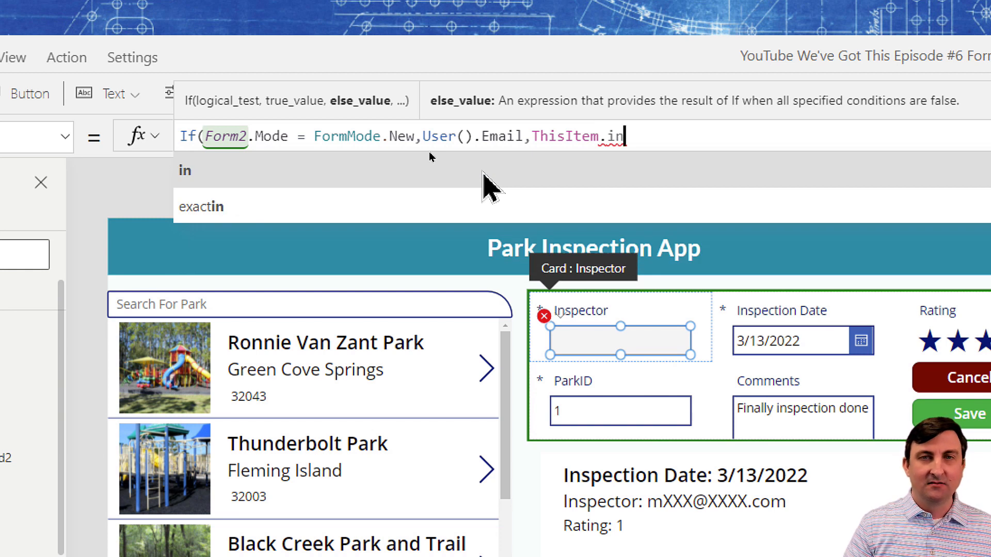
{"action": "type", "text": "spe"}
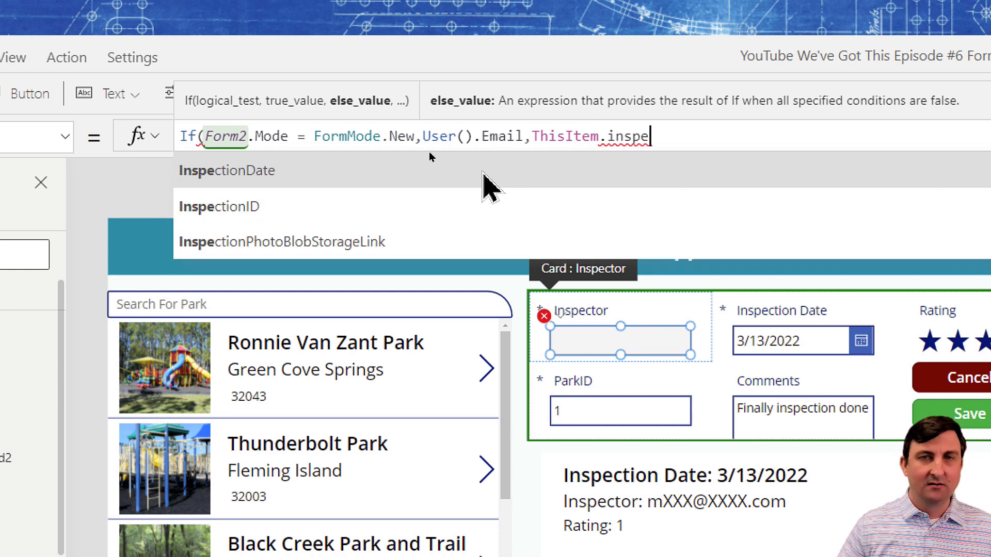
{"action": "type", "text": "ctor"}
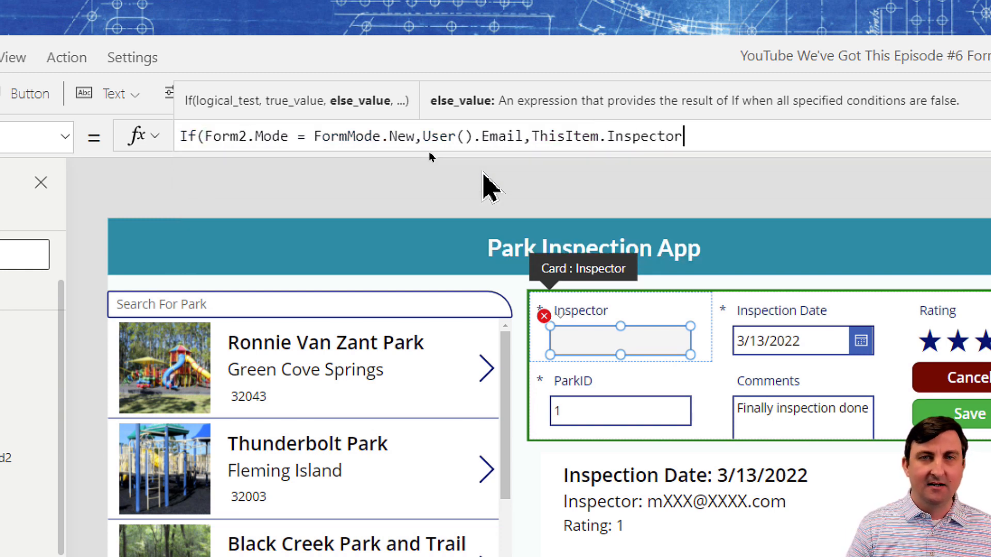
{"action": "type", "text": ")"}
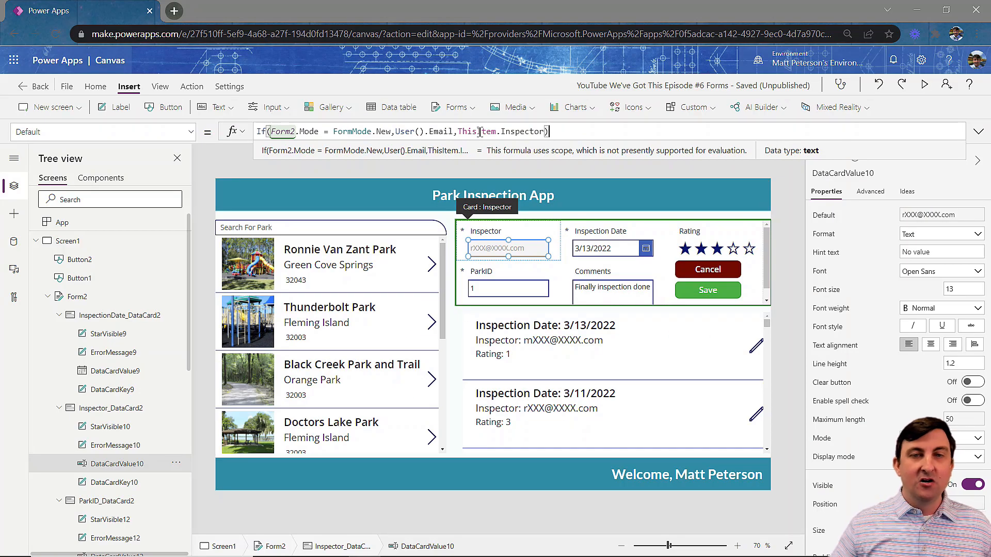
In the app preview, open the five-star 3/4/2022 inspection for editing, and cancel the edit to check the Inspector default
{"action": "left_click", "coordinate": [924, 85]}
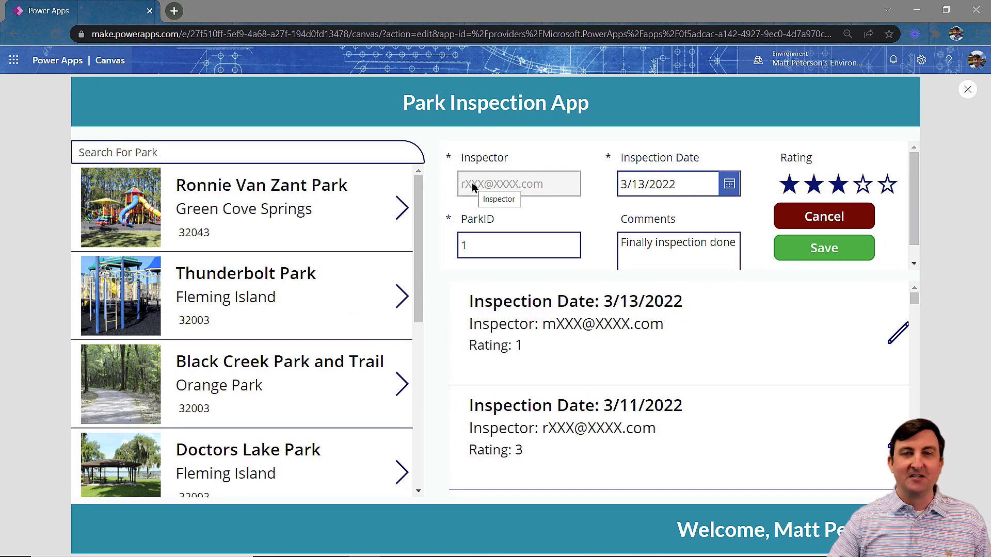
{"action": "scroll", "coordinate": [628, 382], "scroll_direction": "down", "scroll_amount": 2}
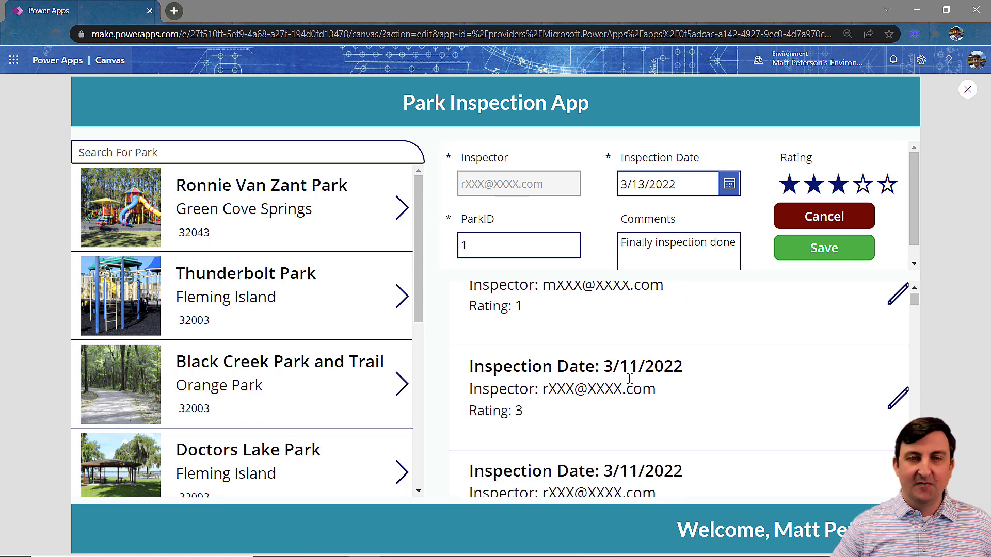
{"action": "scroll", "coordinate": [628, 382], "scroll_direction": "down", "scroll_amount": 5}
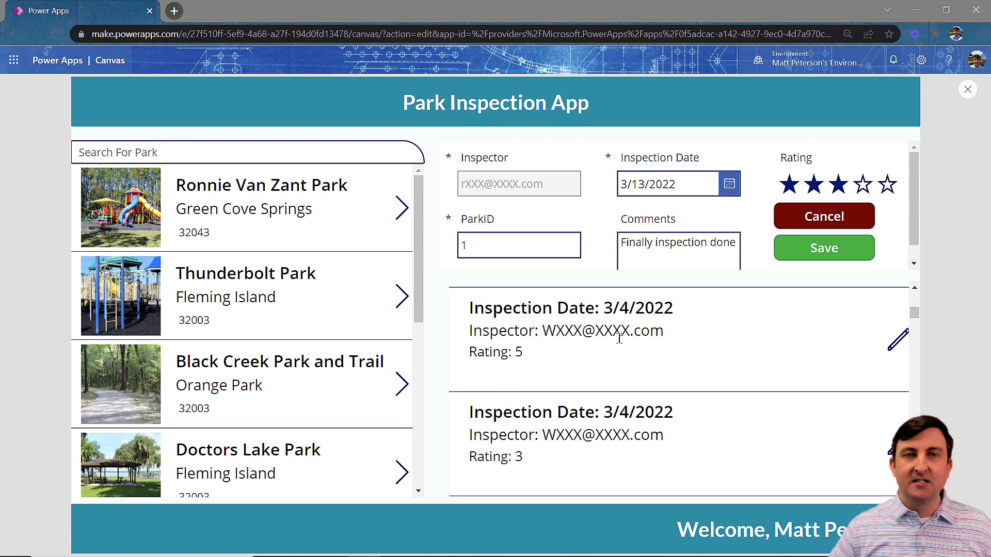
{"action": "left_click", "coordinate": [898, 338]}
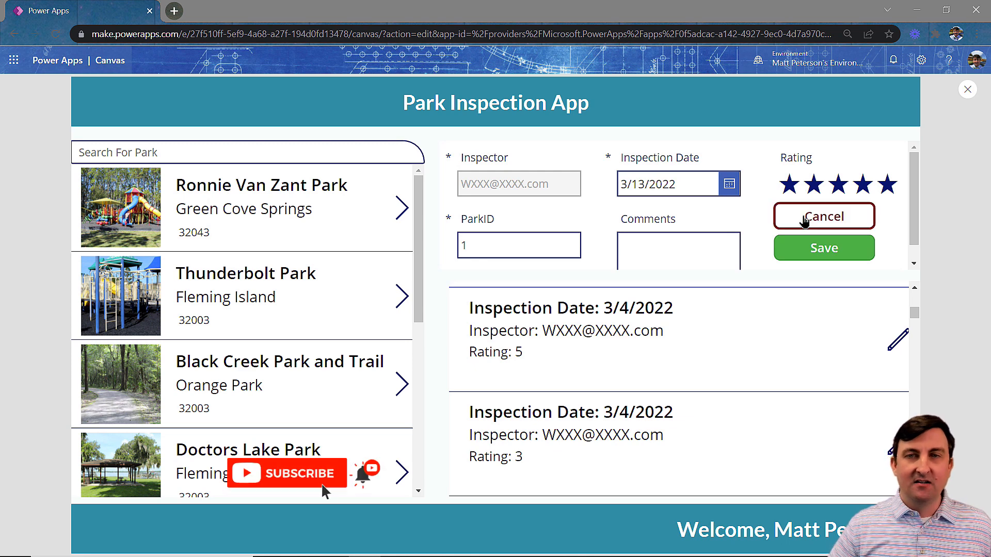
{"action": "left_click", "coordinate": [805, 219]}
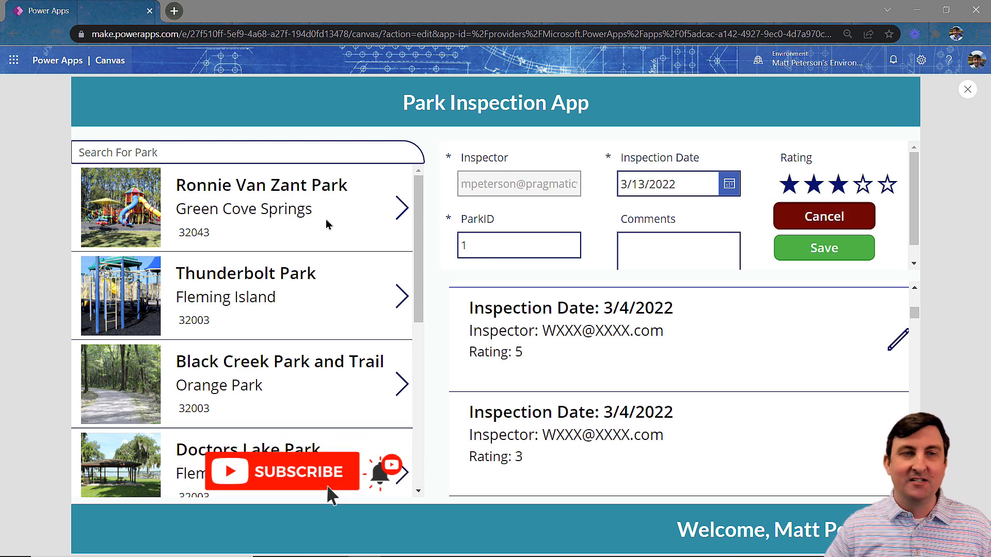
Select Doctors Lake Park and open its 2/25/2022 inspection with rating 3 for editing
{"action": "left_click", "coordinate": [291, 408]}
{"action": "left_click", "coordinate": [271, 457]}
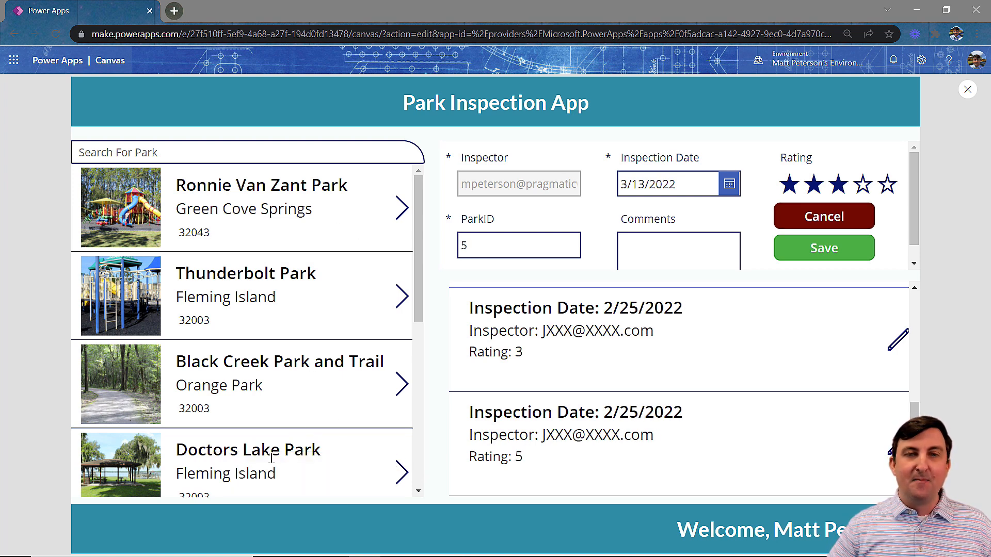
{"action": "left_click", "coordinate": [893, 339]}
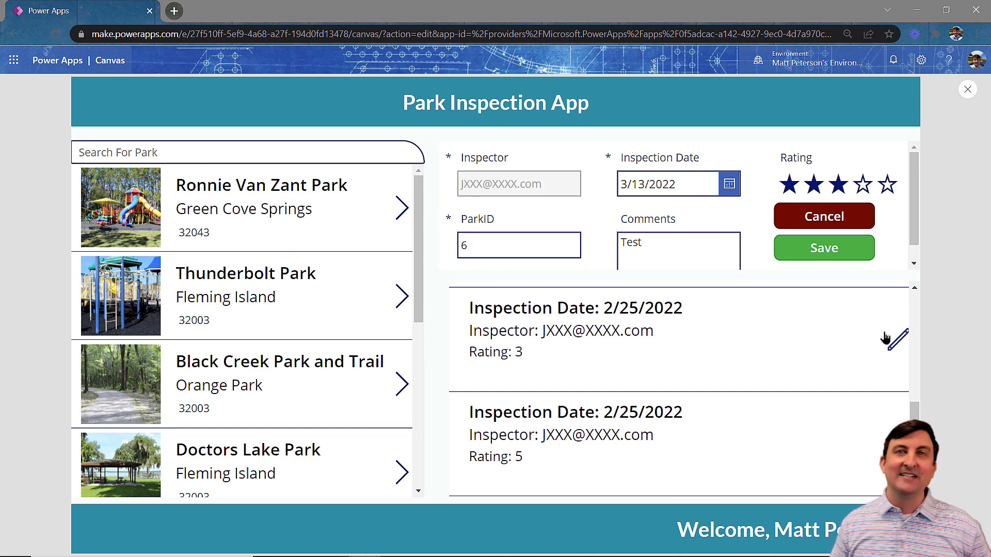